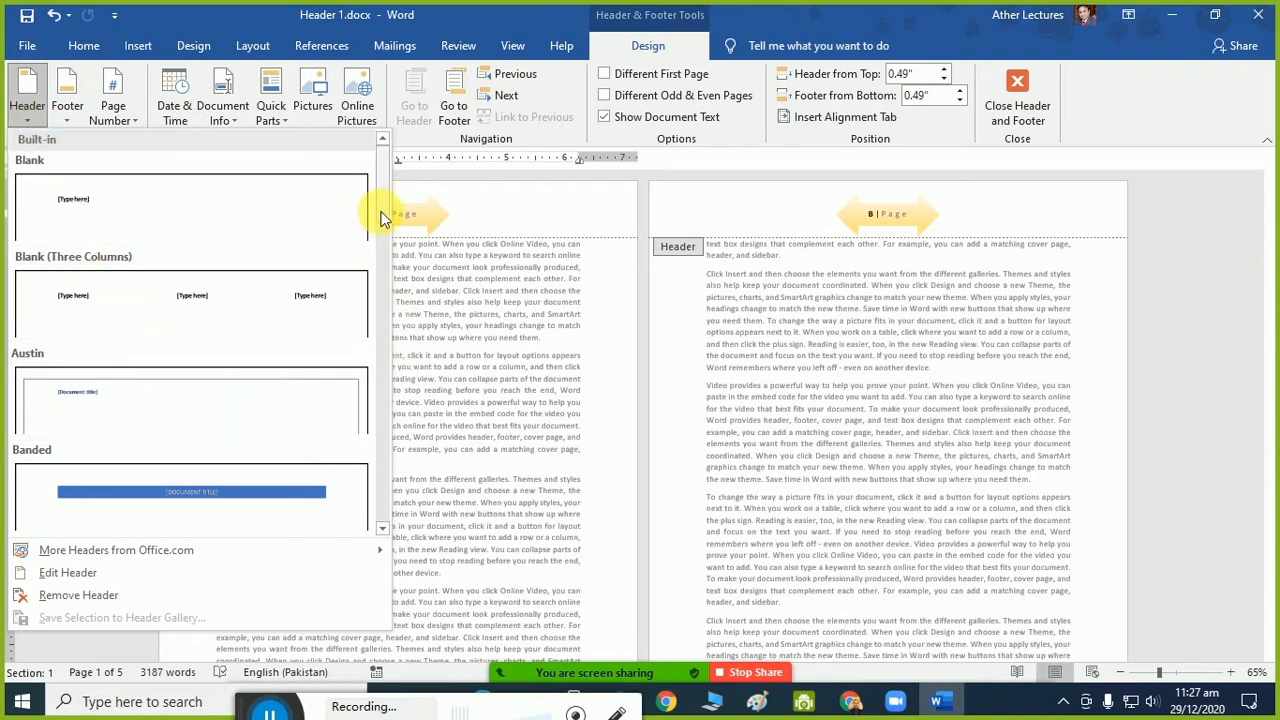
Close the Header 1 document, saving its changes and discarding the last copied item.
left_click_drag(383, 209, 394, 273)
left_click(525, 300)
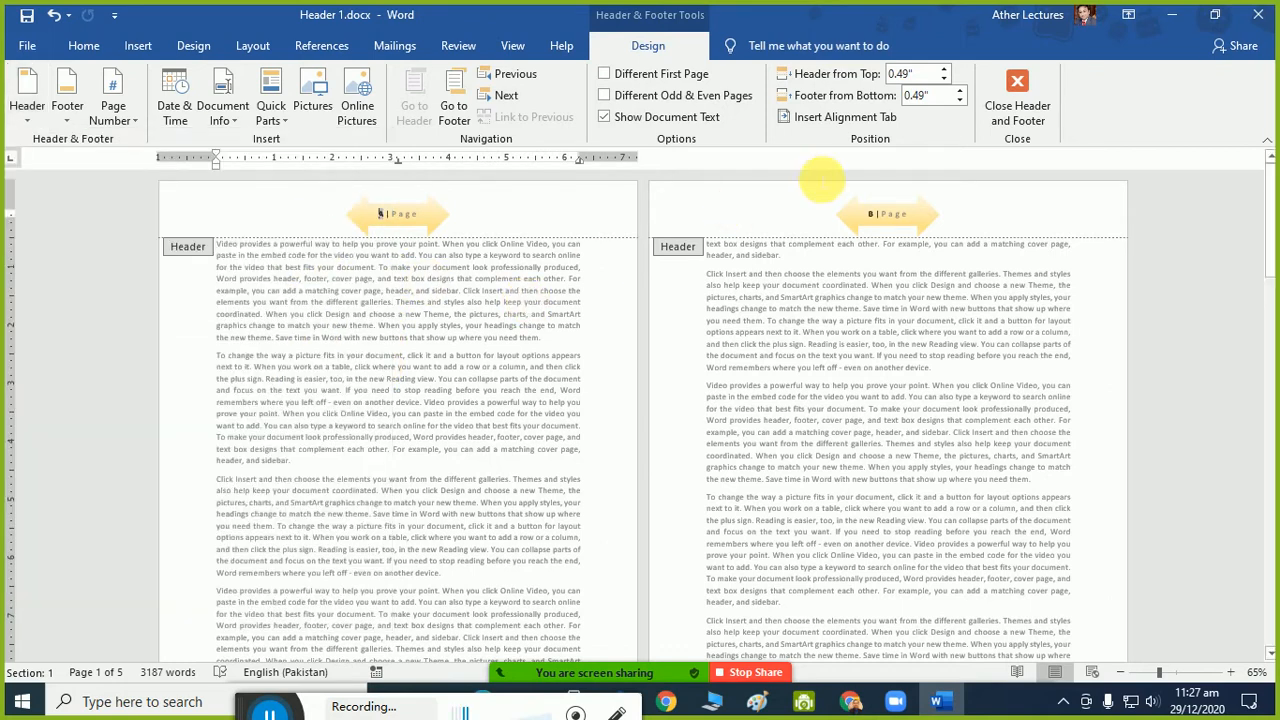
left_click(1258, 14)
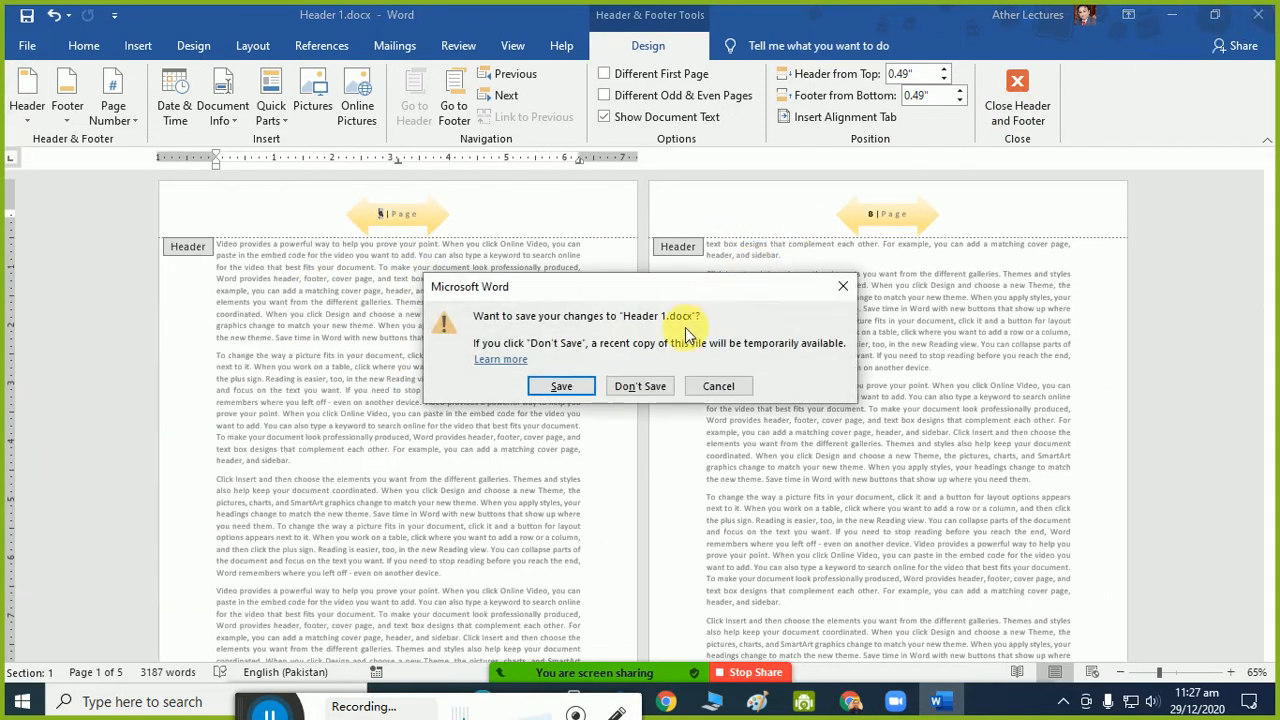
left_click(562, 386)
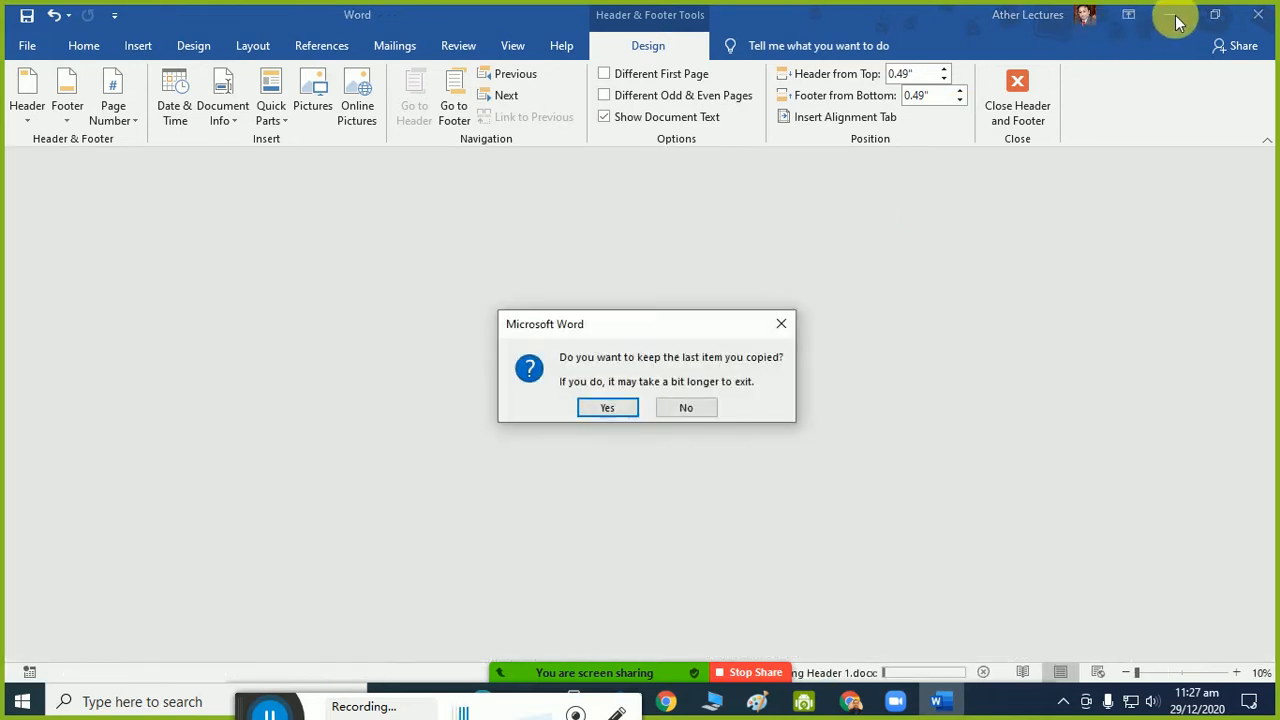
left_click(680, 405)
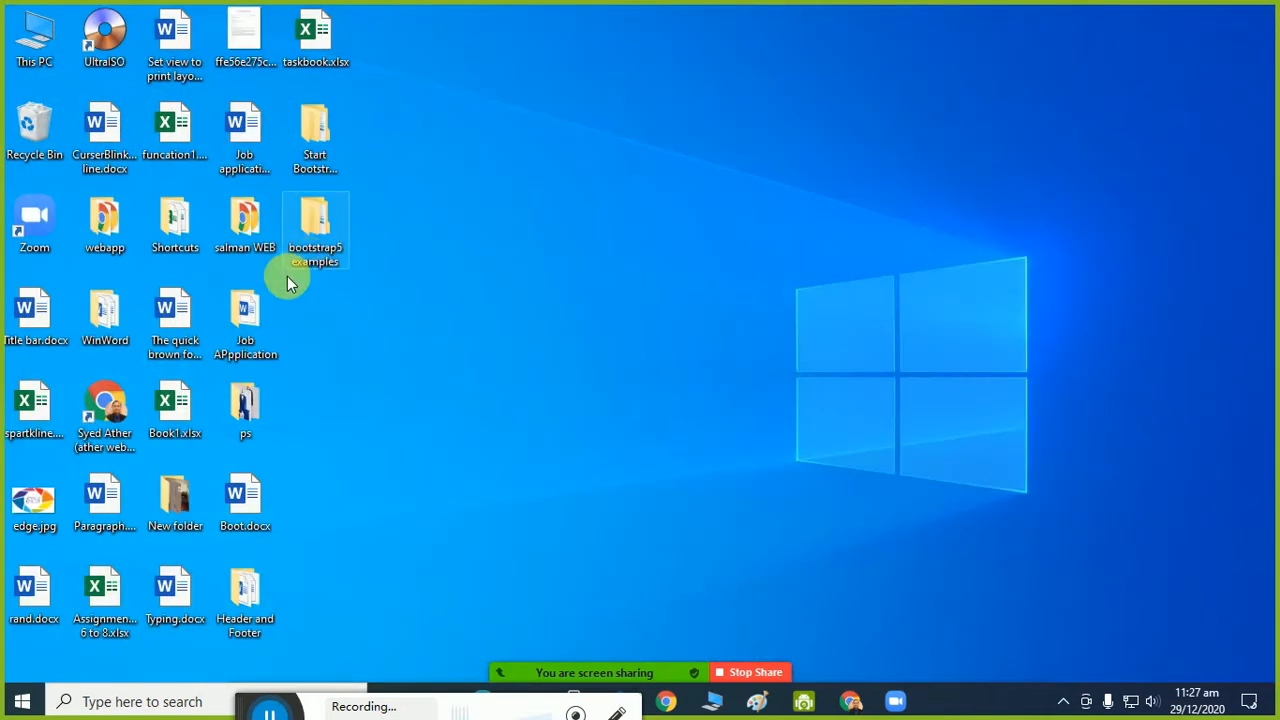
In the desktop folder Header and Footer, rename "Header 1 - Copy.docx" to "Header 2.docx" and open it in Word.
double_click(242, 598)
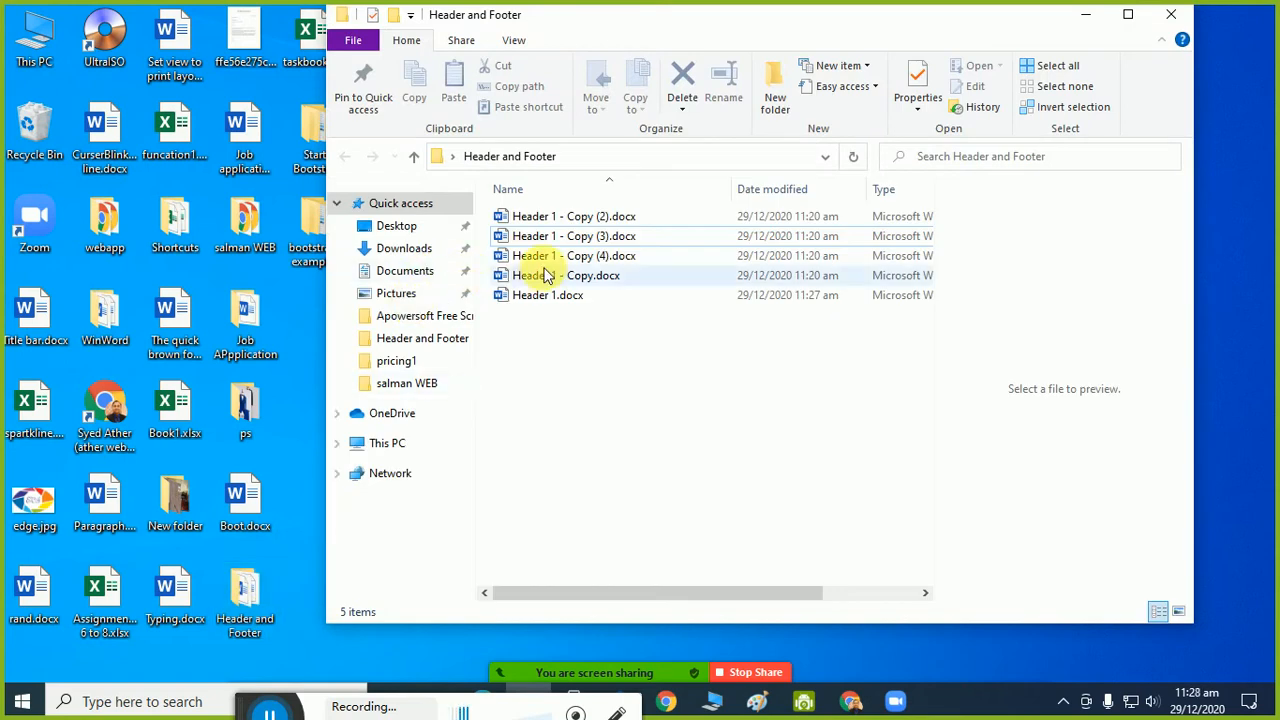
left_click(597, 276)
key("F2")
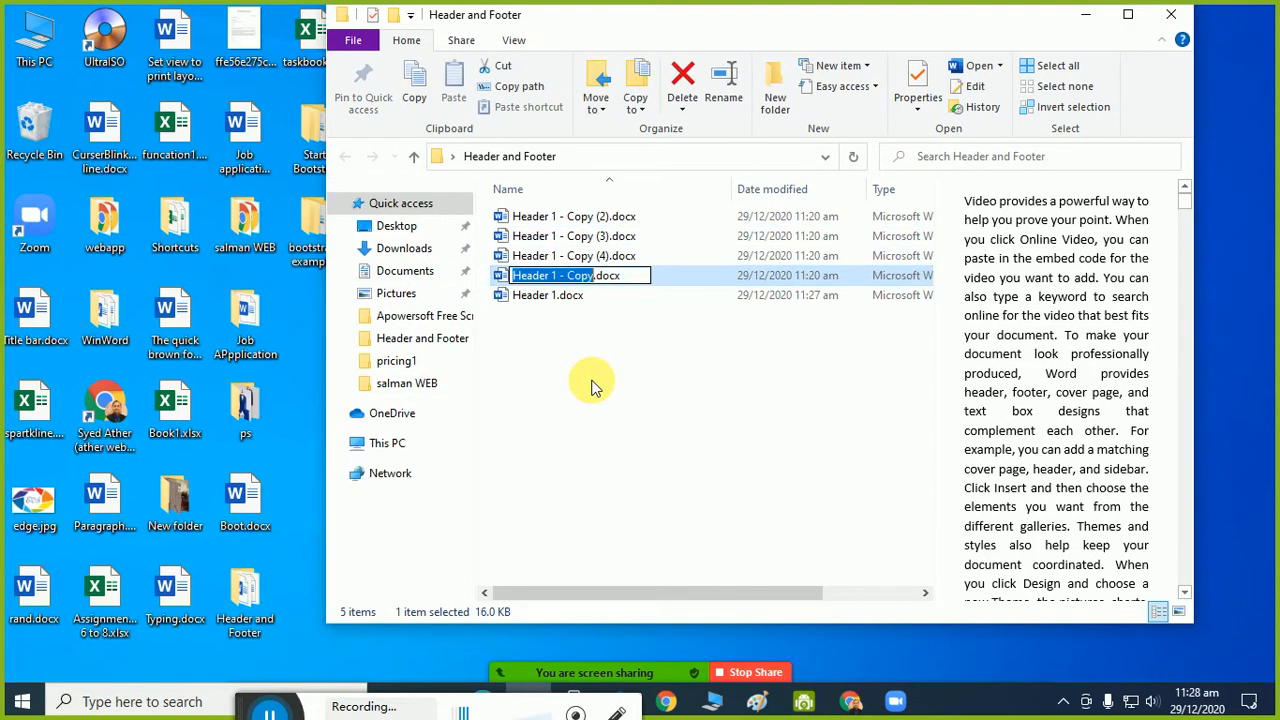
key("End")
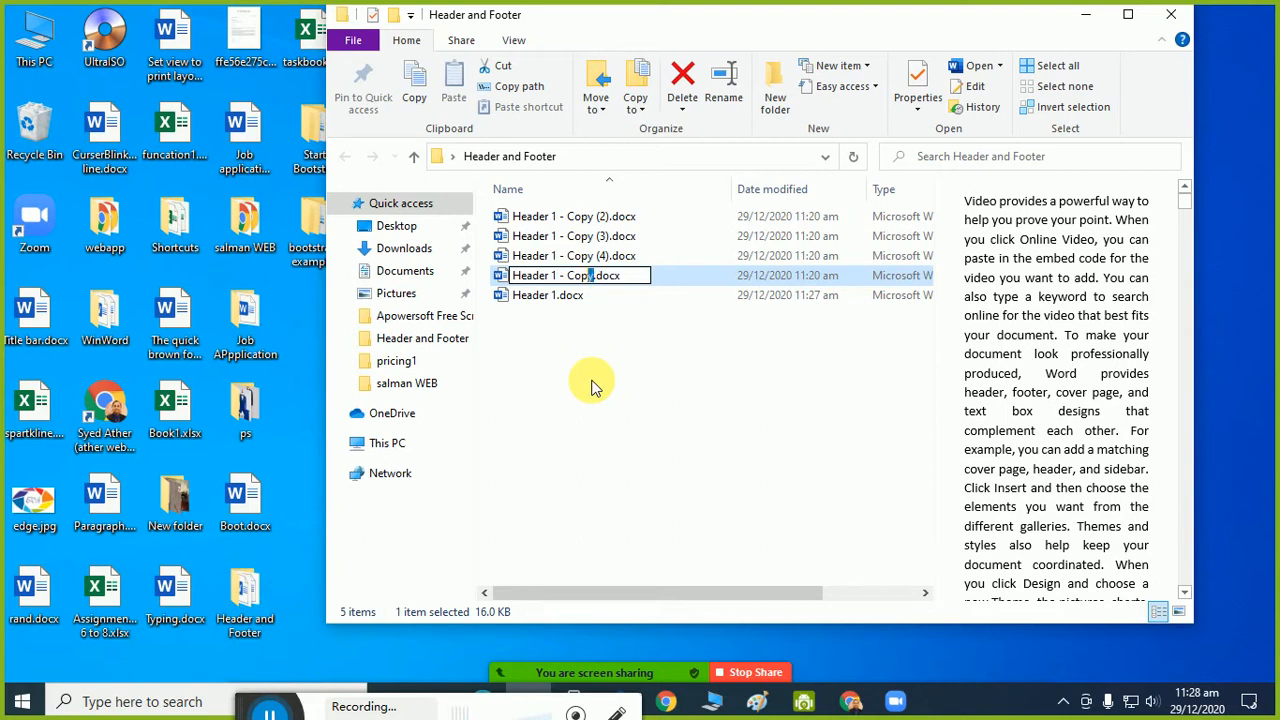
key("BackSpace")
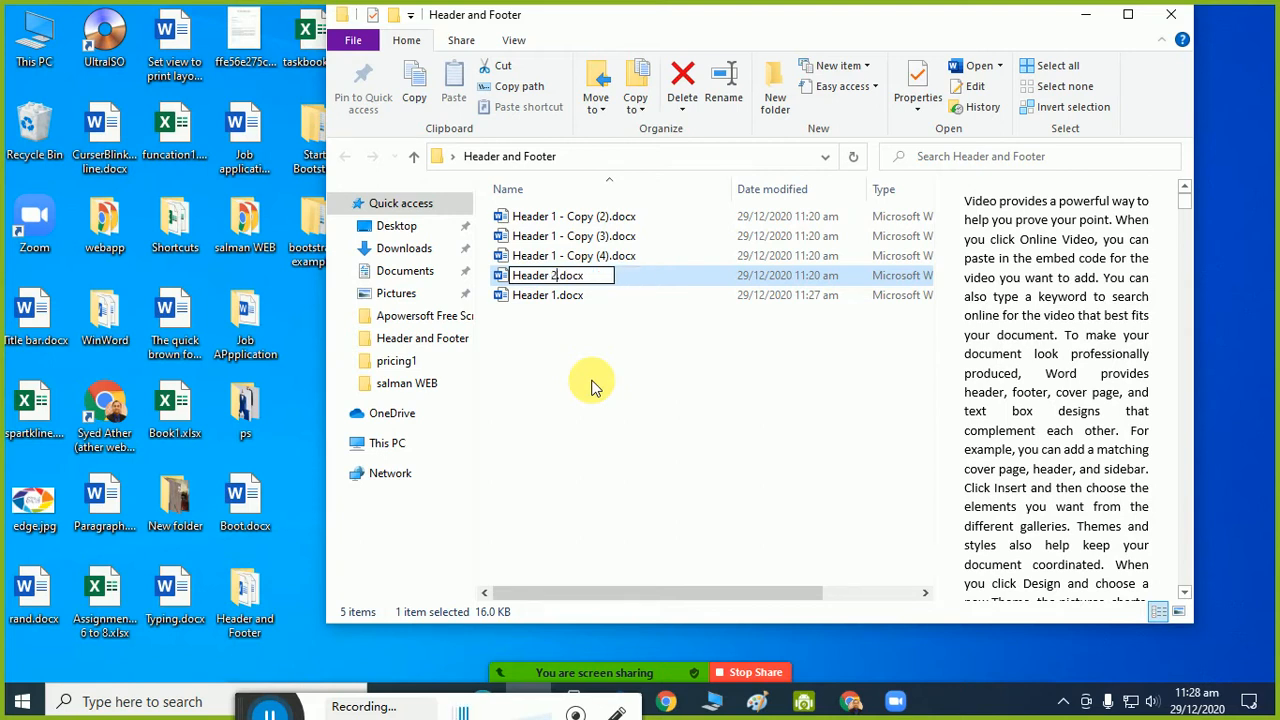
key("Return")
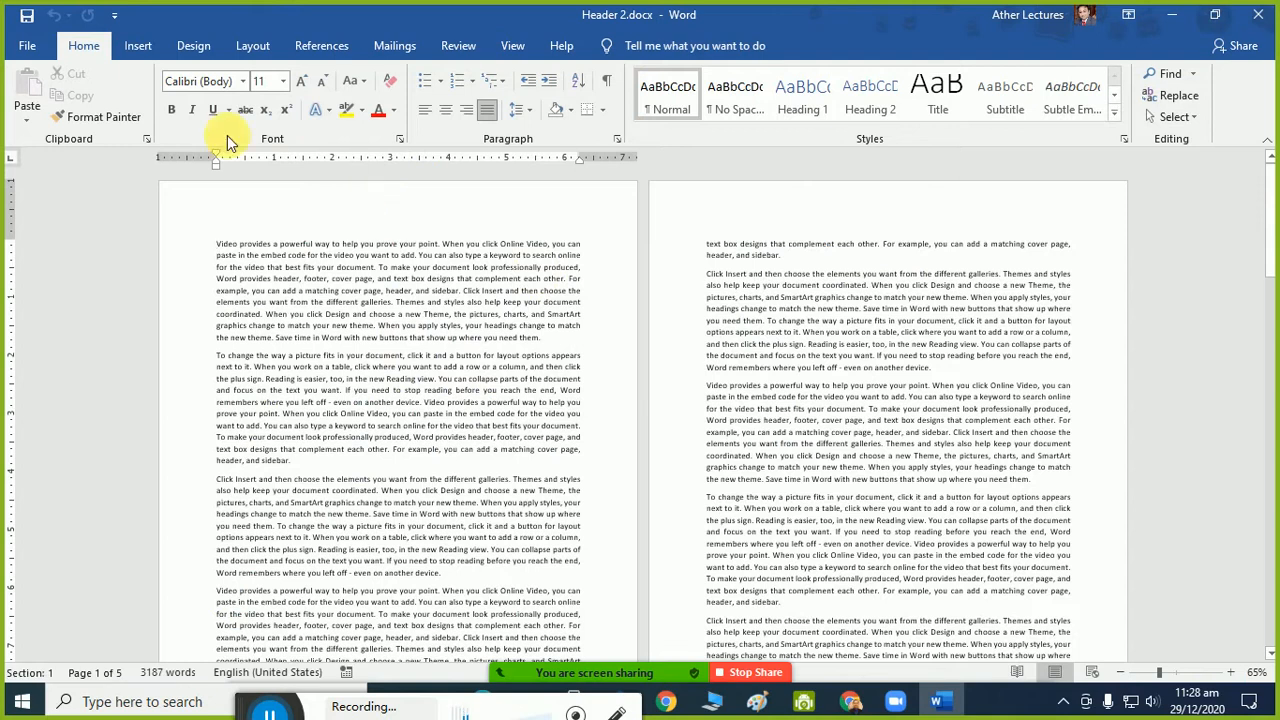
Look through the built-in header designs, from Blank to Whisp.
left_click(140, 50)
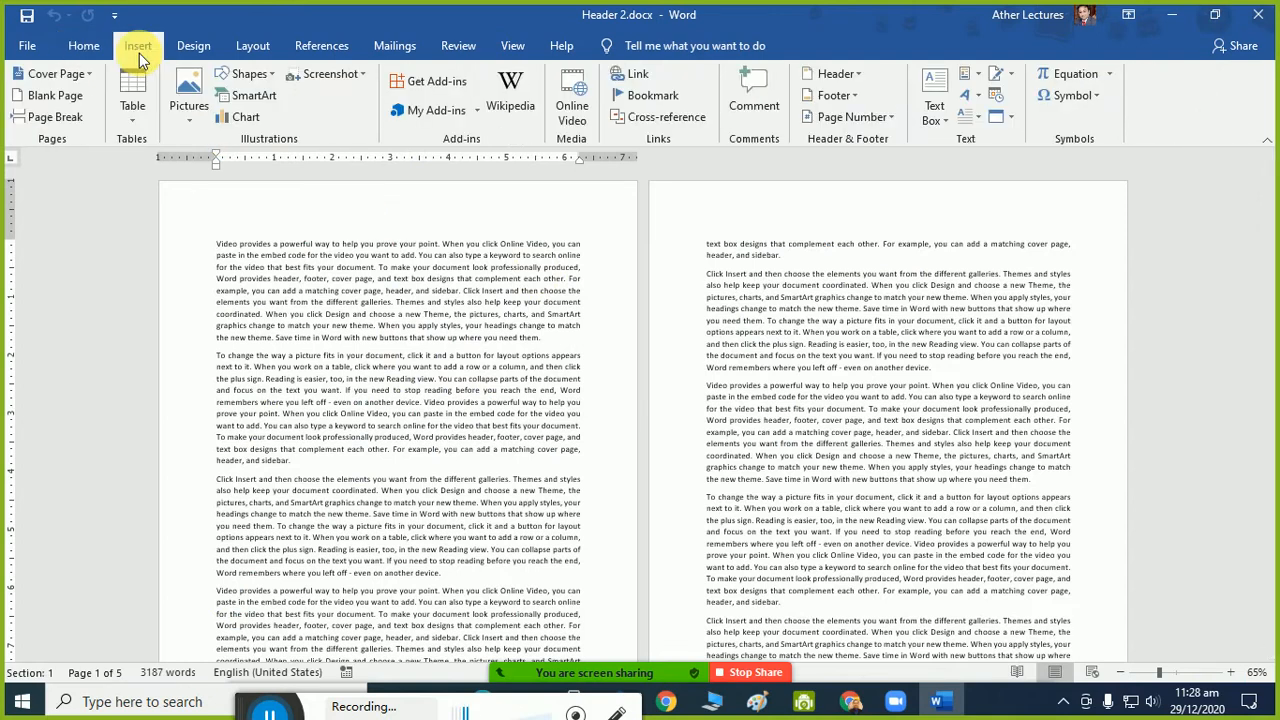
left_click(840, 74)
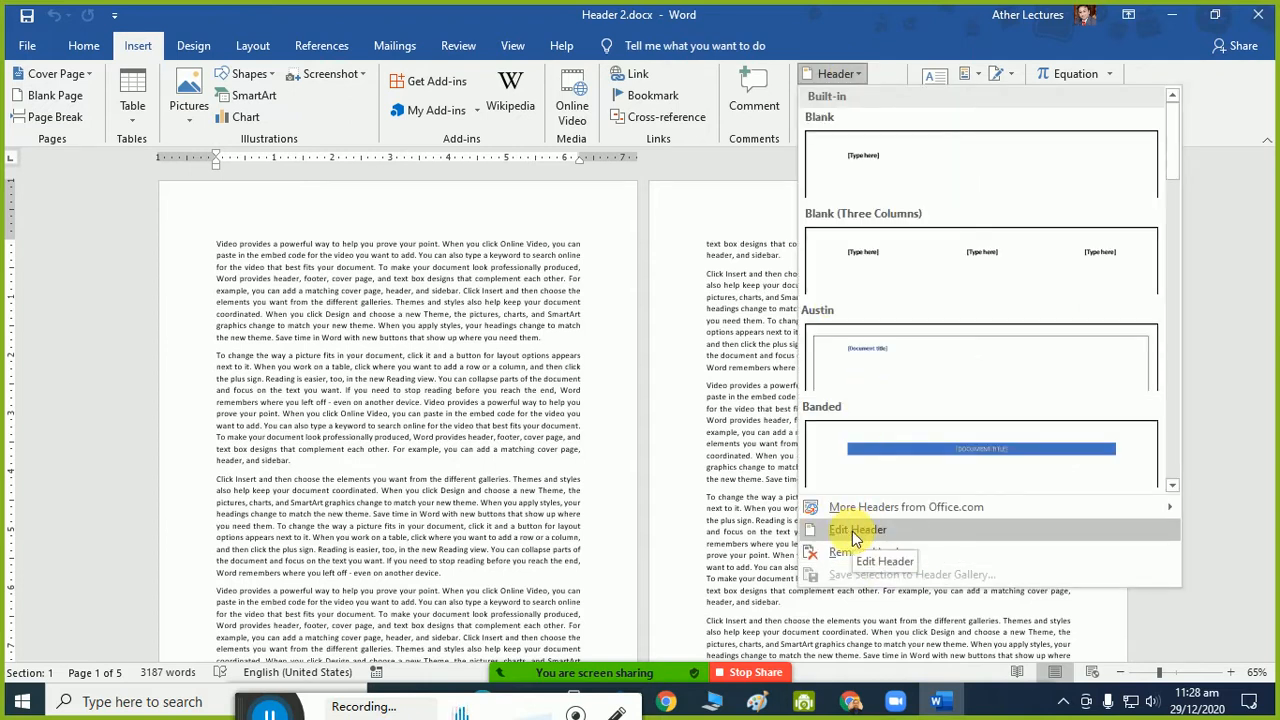
left_click(1172, 485)
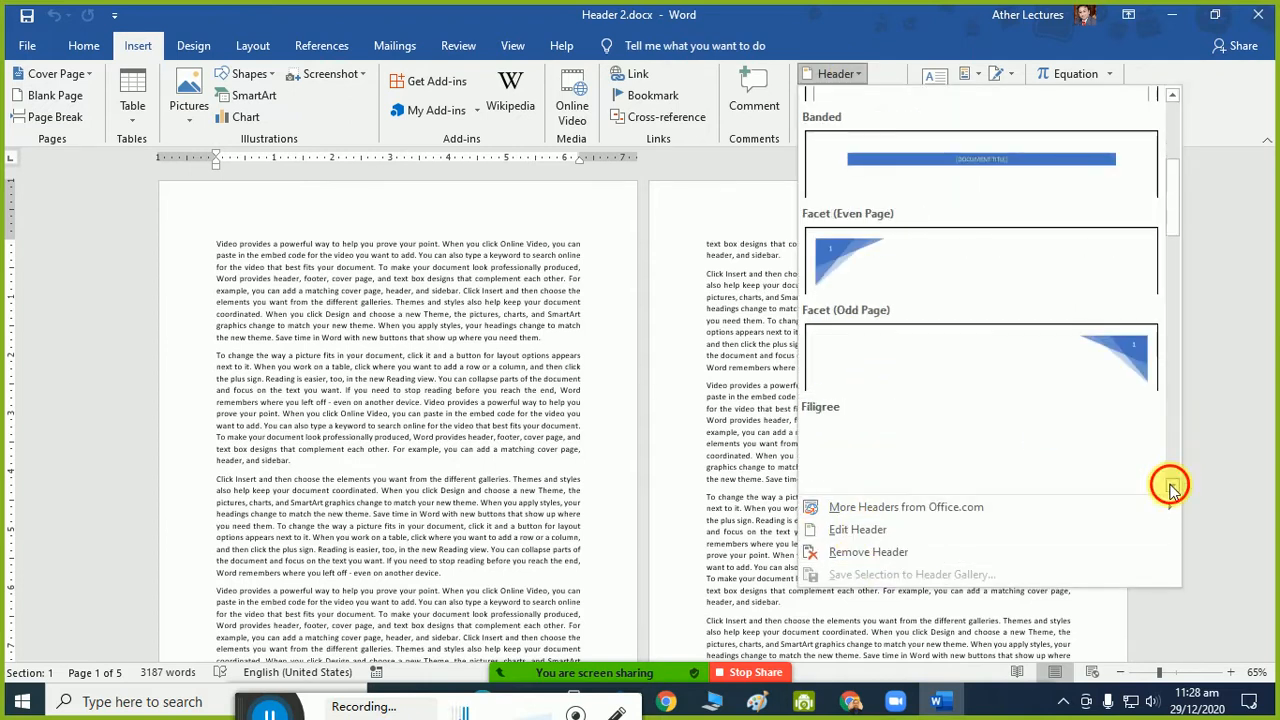
left_click(1172, 485)
left_click(1172, 485)
left_click(1172, 485)
left_click(1172, 485)
left_click(1172, 485)
left_click(1172, 485)
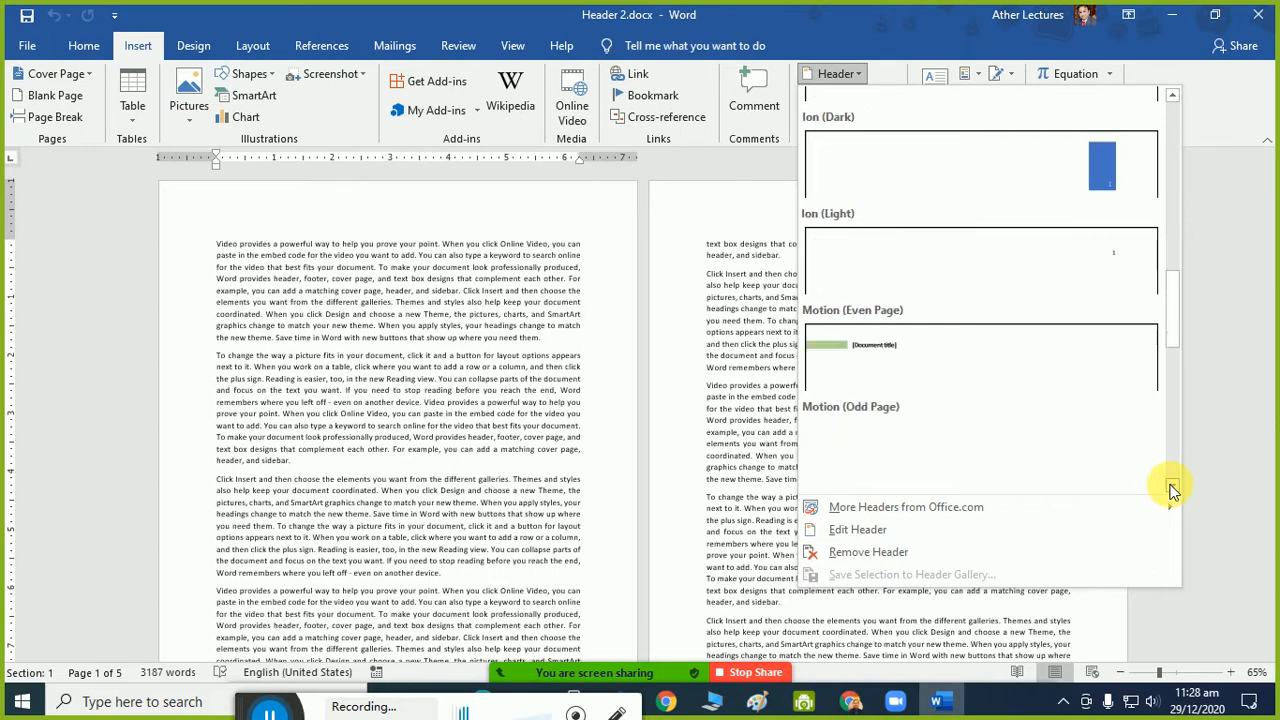
left_click(1172, 485)
left_click(1172, 485)
left_click(1172, 485)
left_click(1172, 485)
left_click(1172, 485)
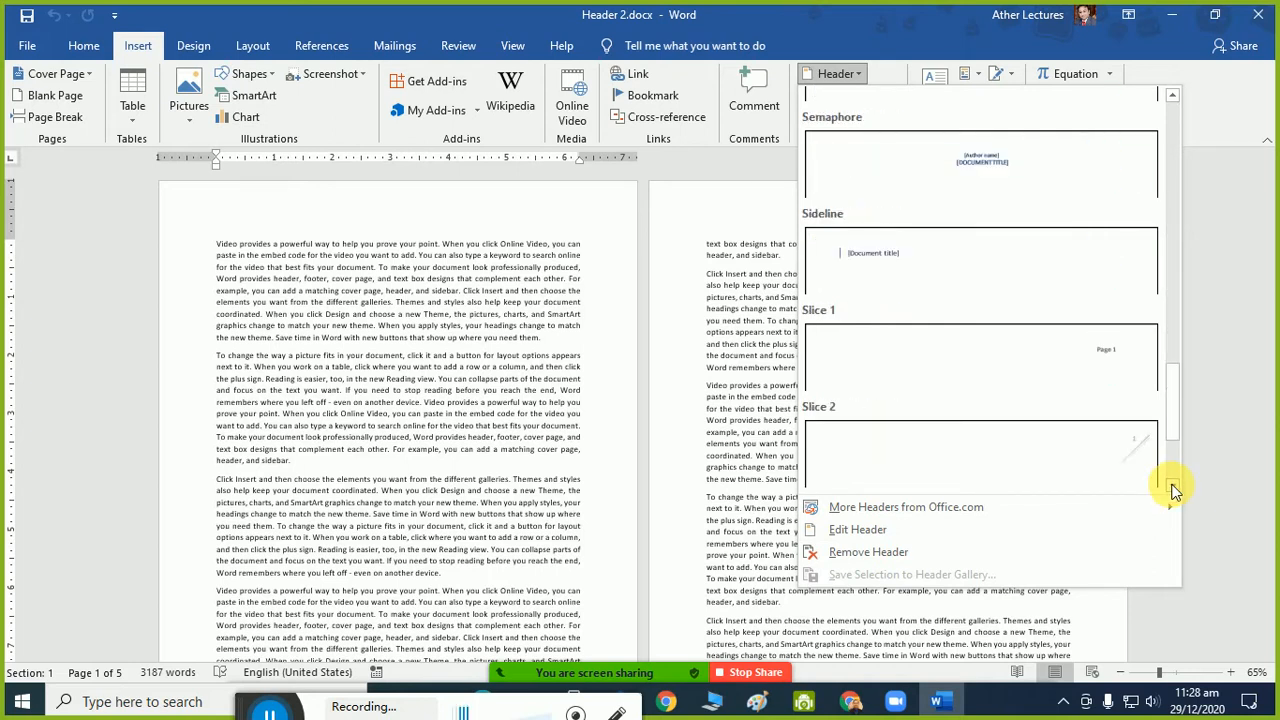
left_click(1172, 485)
left_click(1172, 485)
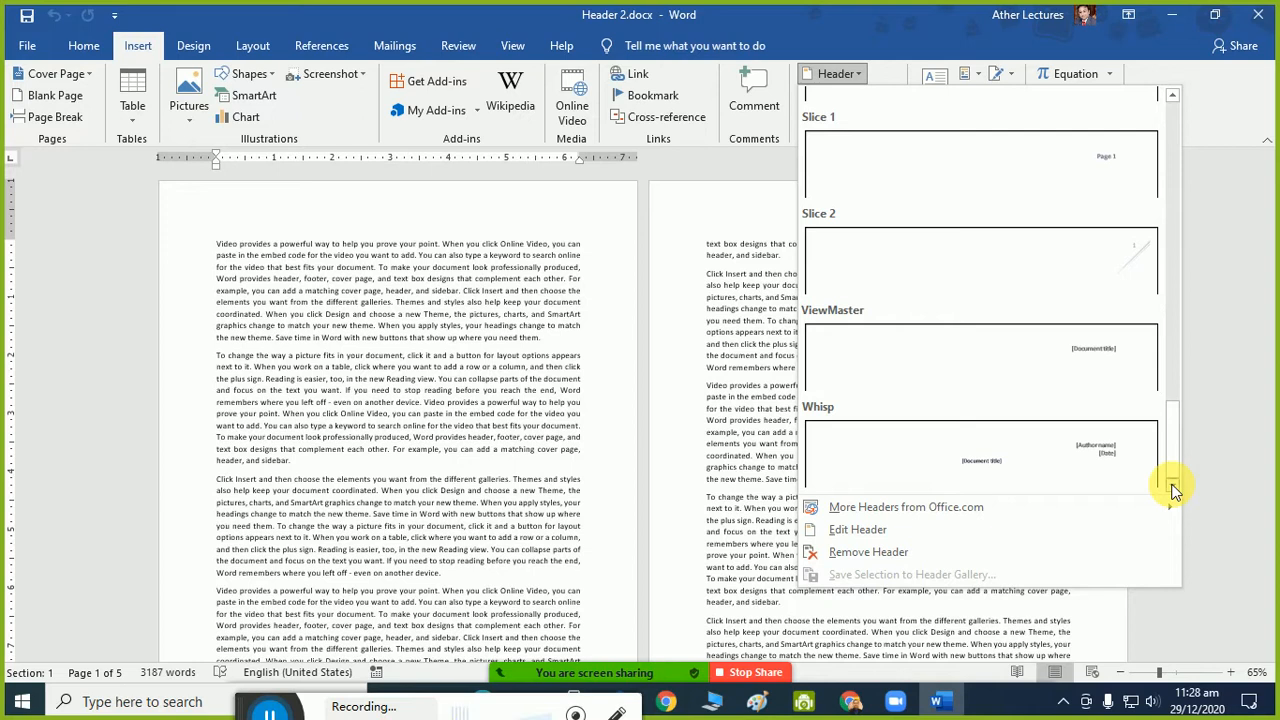
scroll(1036, 378, "up", 10)
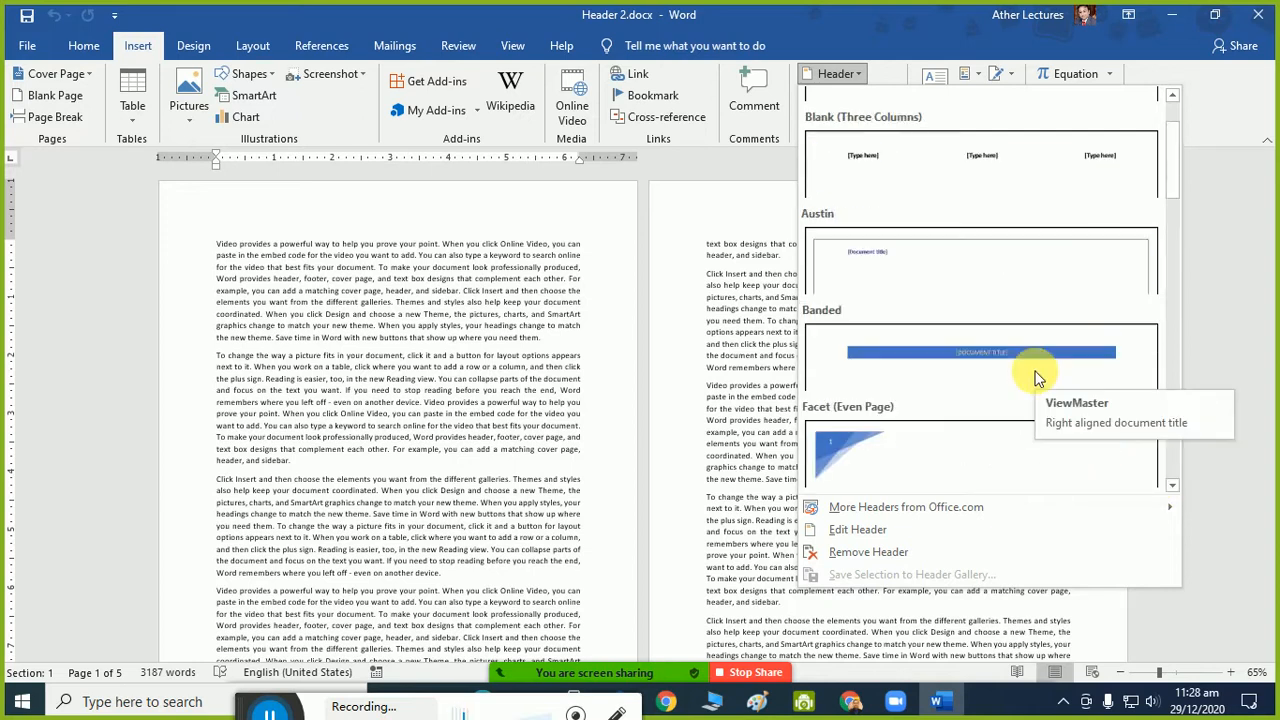
Try the Bold Numbers 2 page number design at the top of the page, undo it and leave the header.
left_click(858, 124)
left_click(858, 124)
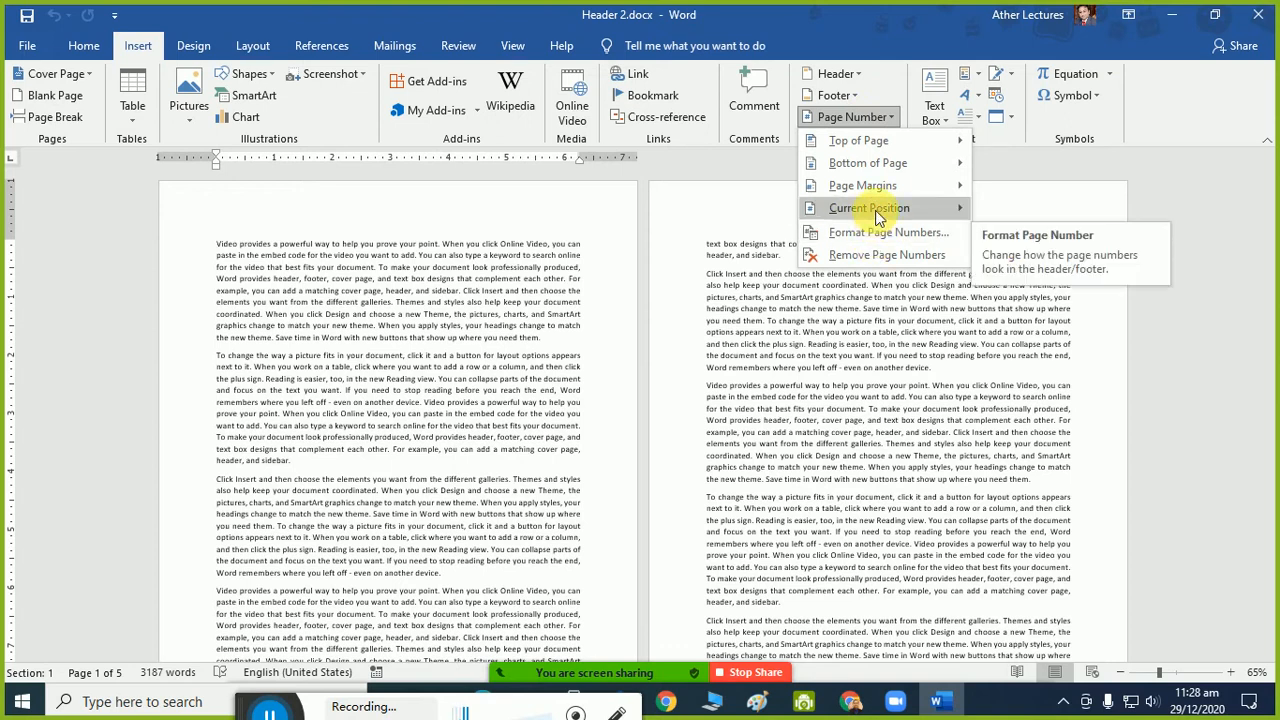
mouse_move(898, 140)
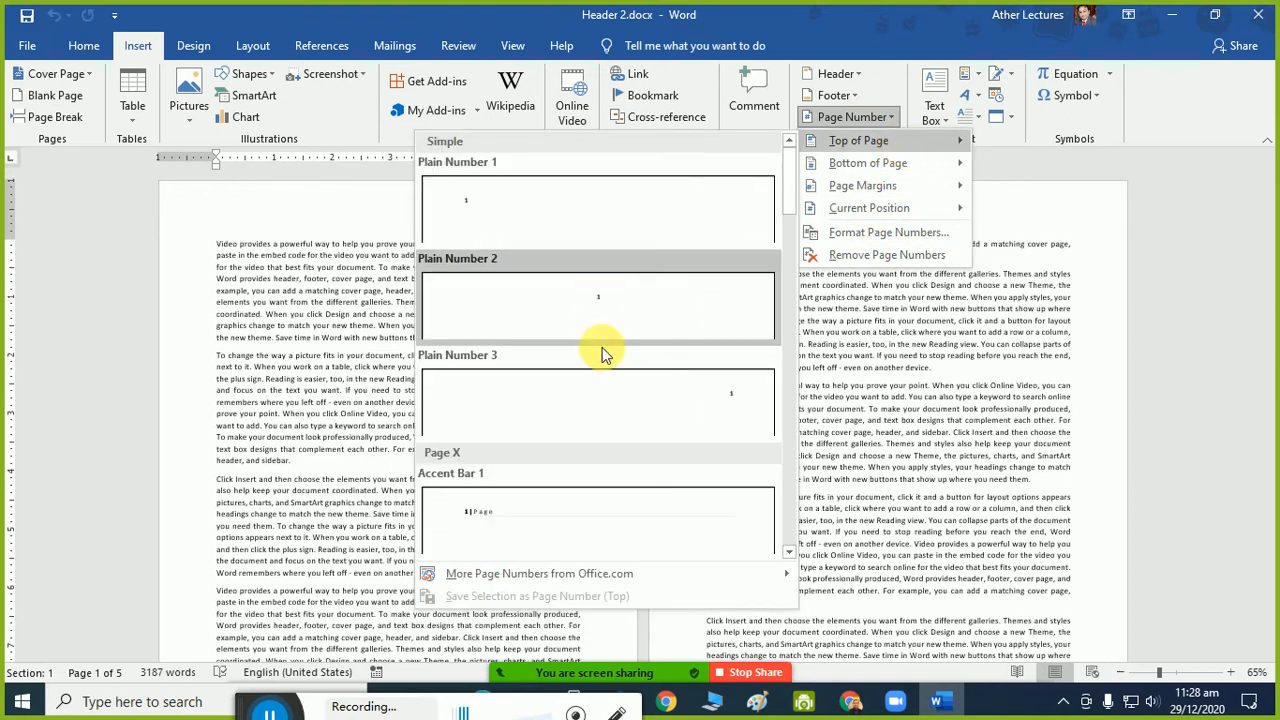
scroll(608, 390, "down", 5)
scroll(617, 484, "down", 6)
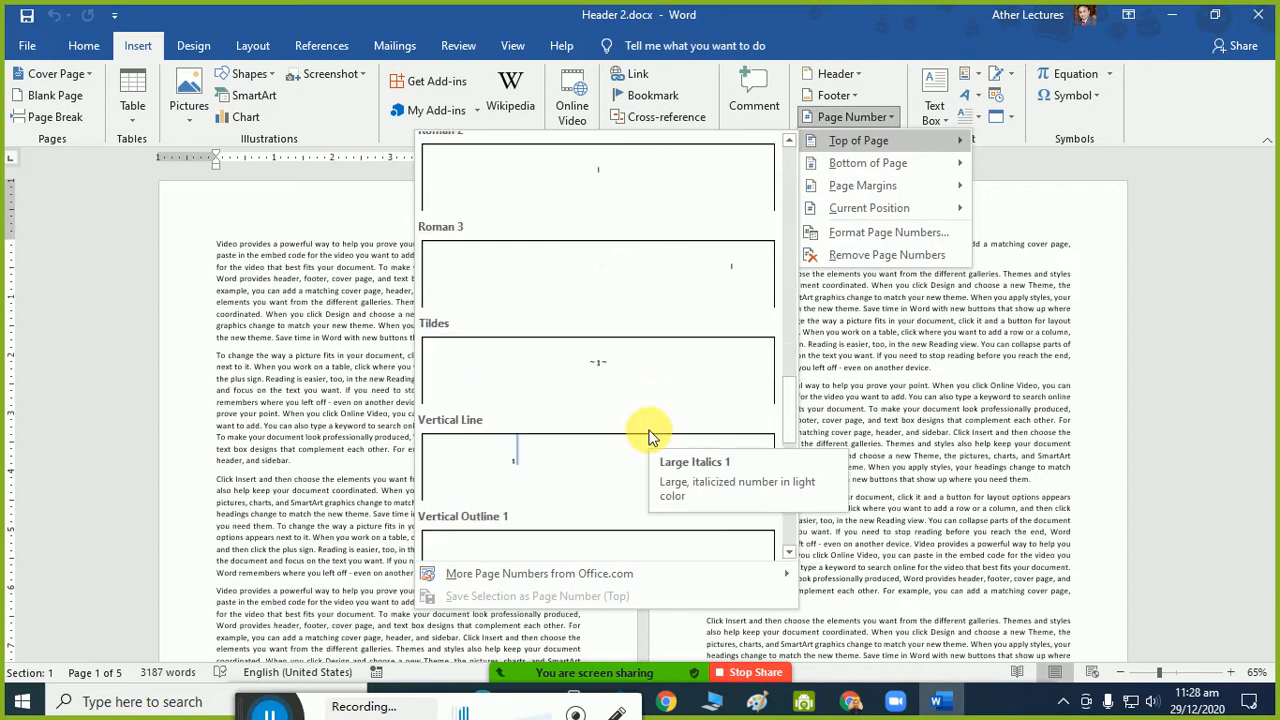
scroll(623, 416, "down", 6)
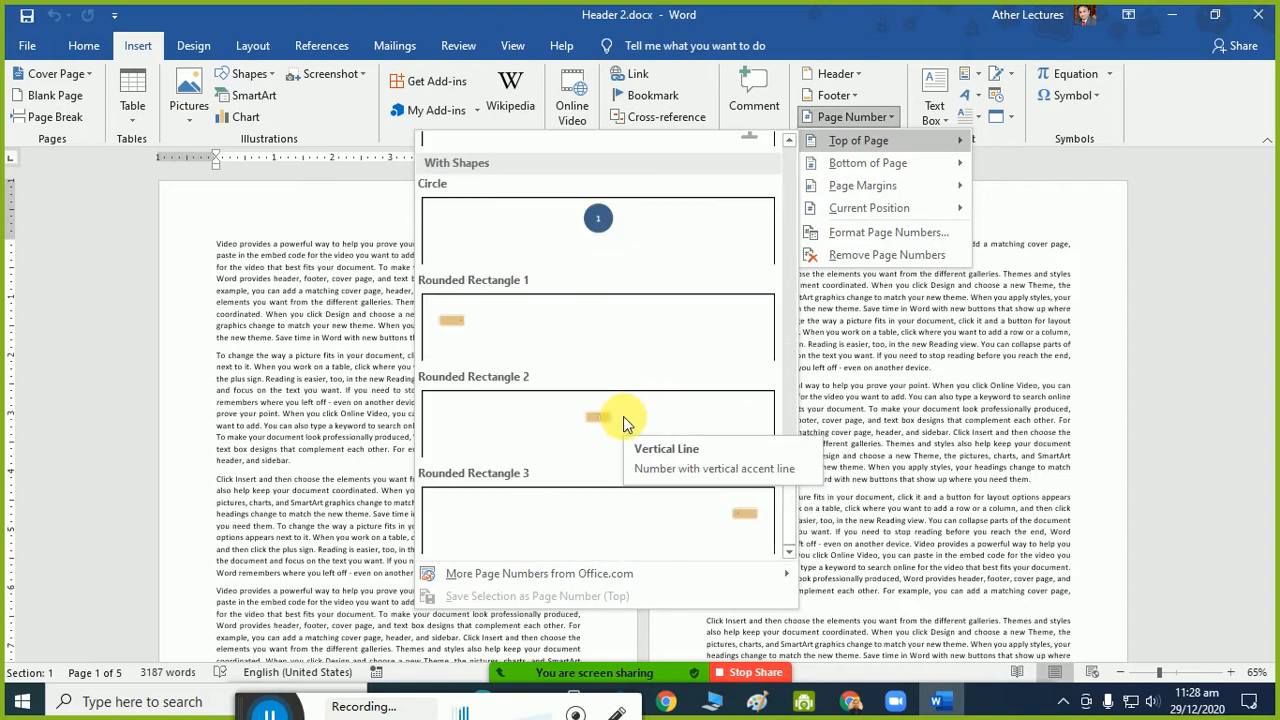
scroll(607, 505, "up", 6)
scroll(607, 505, "up", 8)
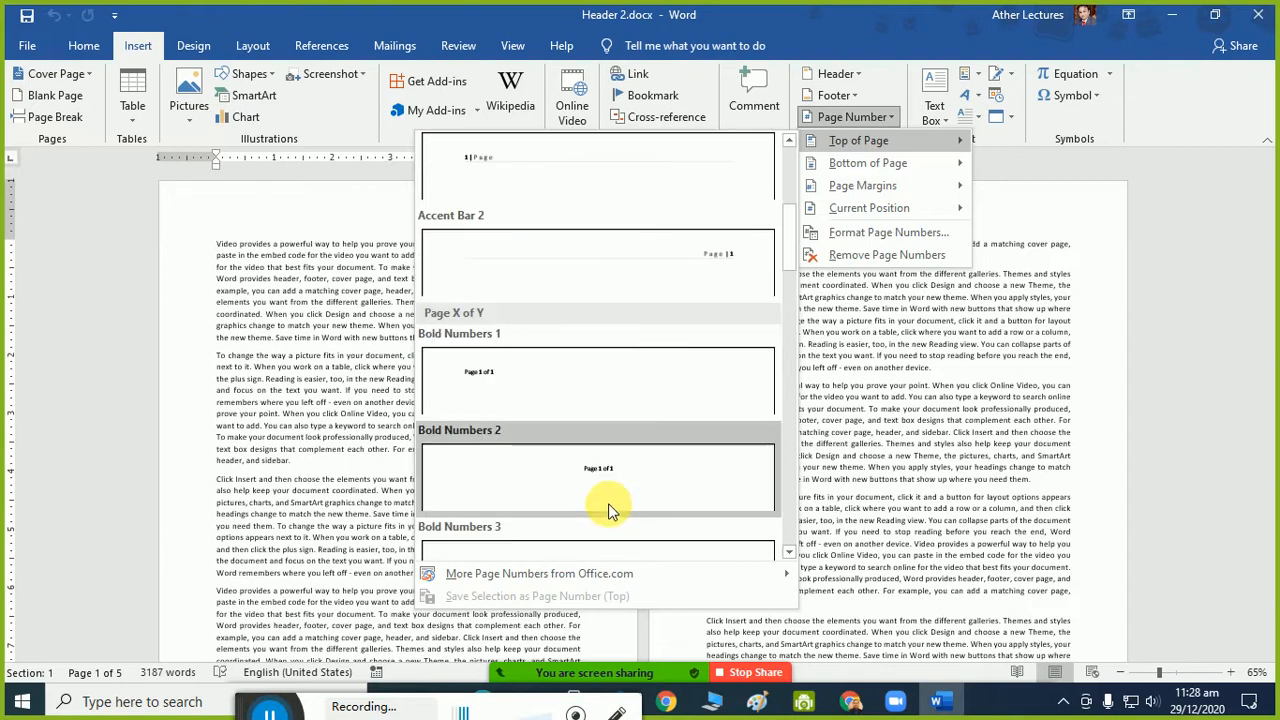
left_click(610, 496)
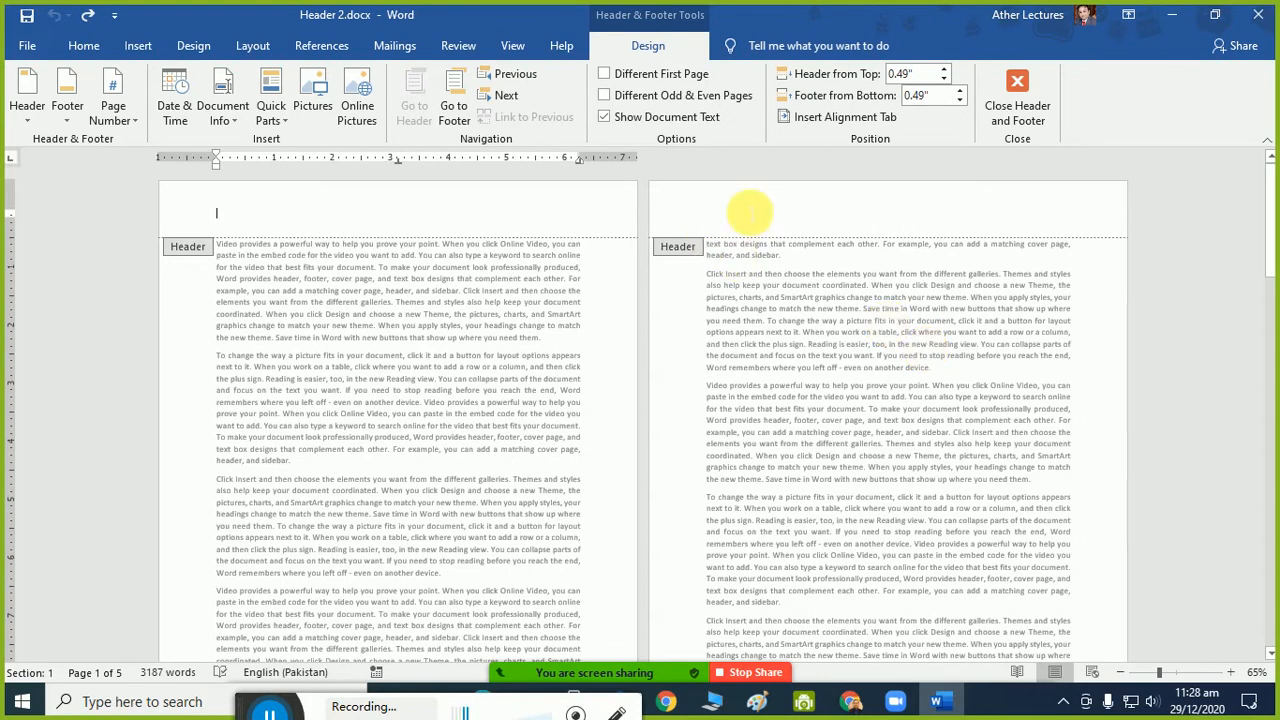
left_click(1044, 98)
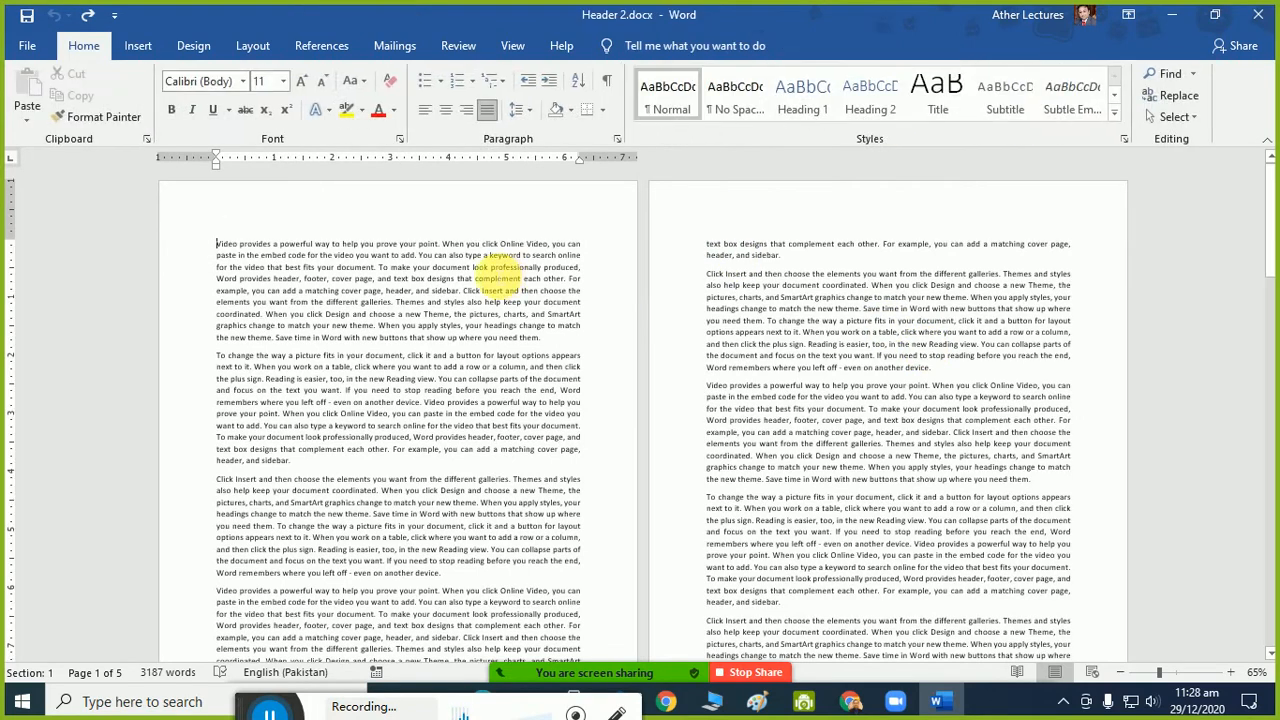
Draw a rectangle about 6.26" wide and 0.61" high over the first text lines of page 1, spanning the margins.
left_click(138, 51)
left_click(258, 76)
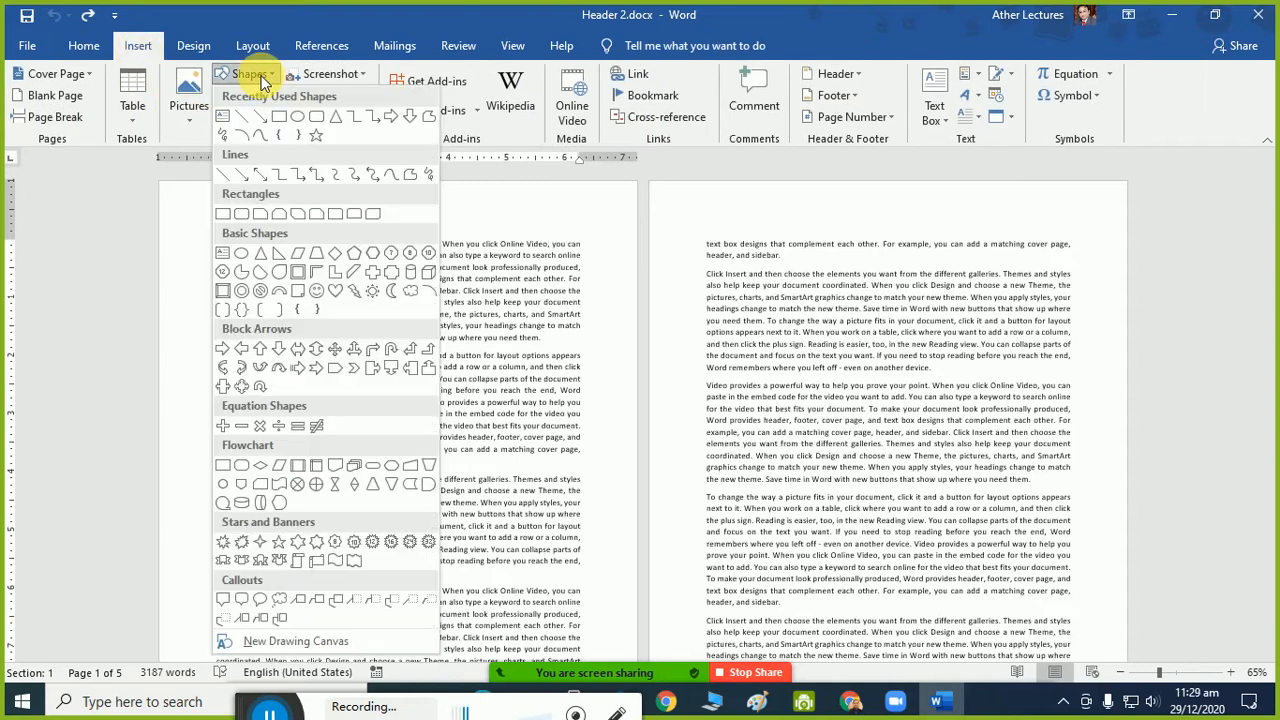
left_click(280, 114)
mouse_move(216, 243)
left_mouse_down()
mouse_move(524, 290)
mouse_move(545, 272)
mouse_move(580, 277)
left_mouse_up()
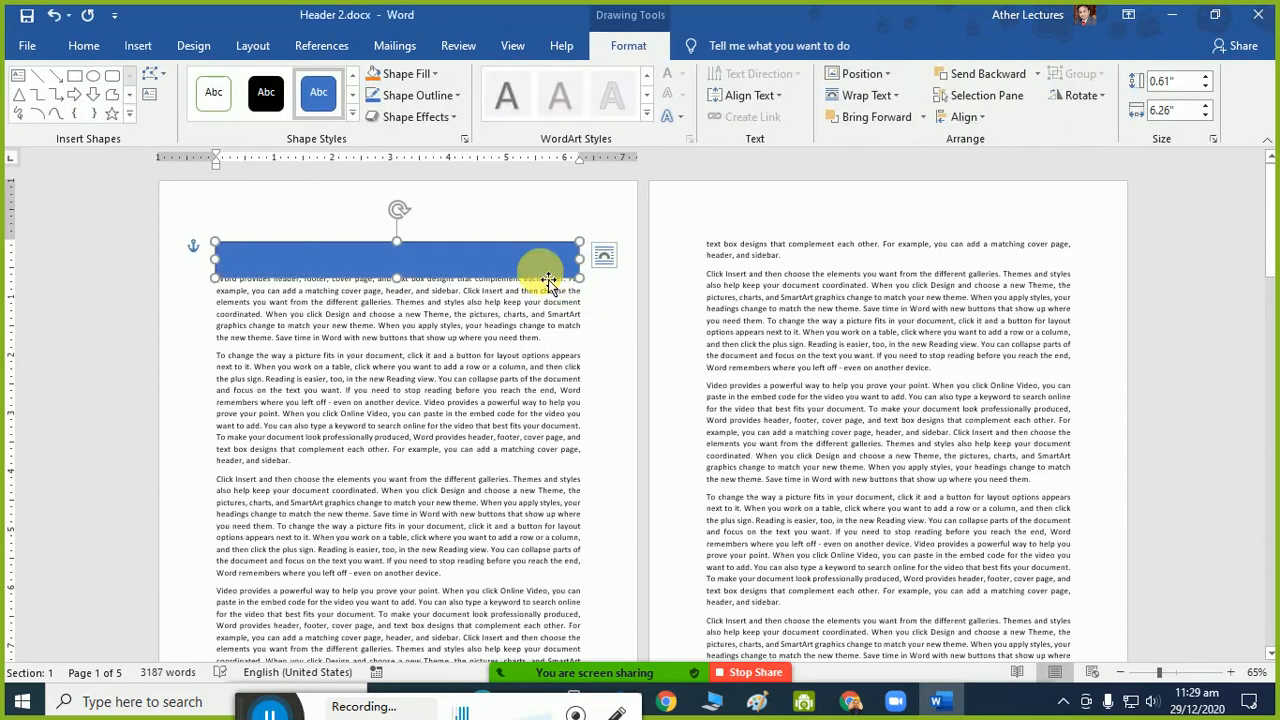
left_click(514, 219)
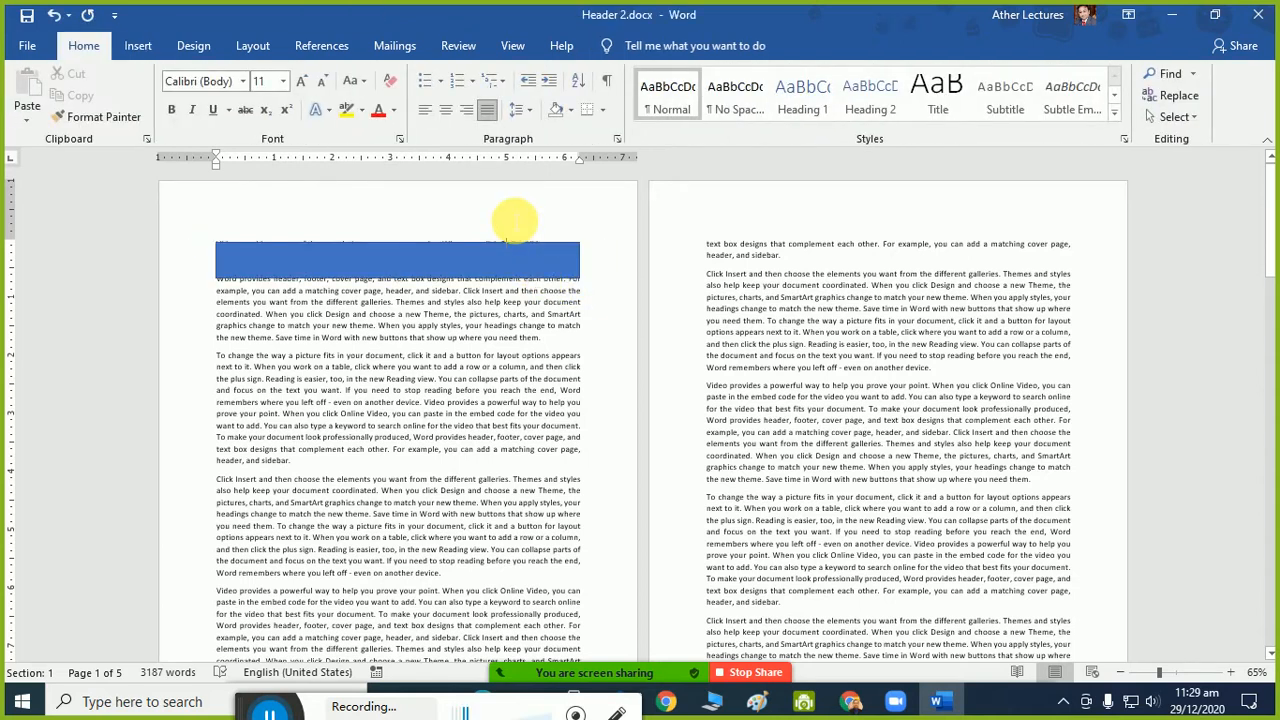
Move the blue rectangle from the page body into the header and reduce it to a thin bar along the header boundary.
double_click(514, 219)
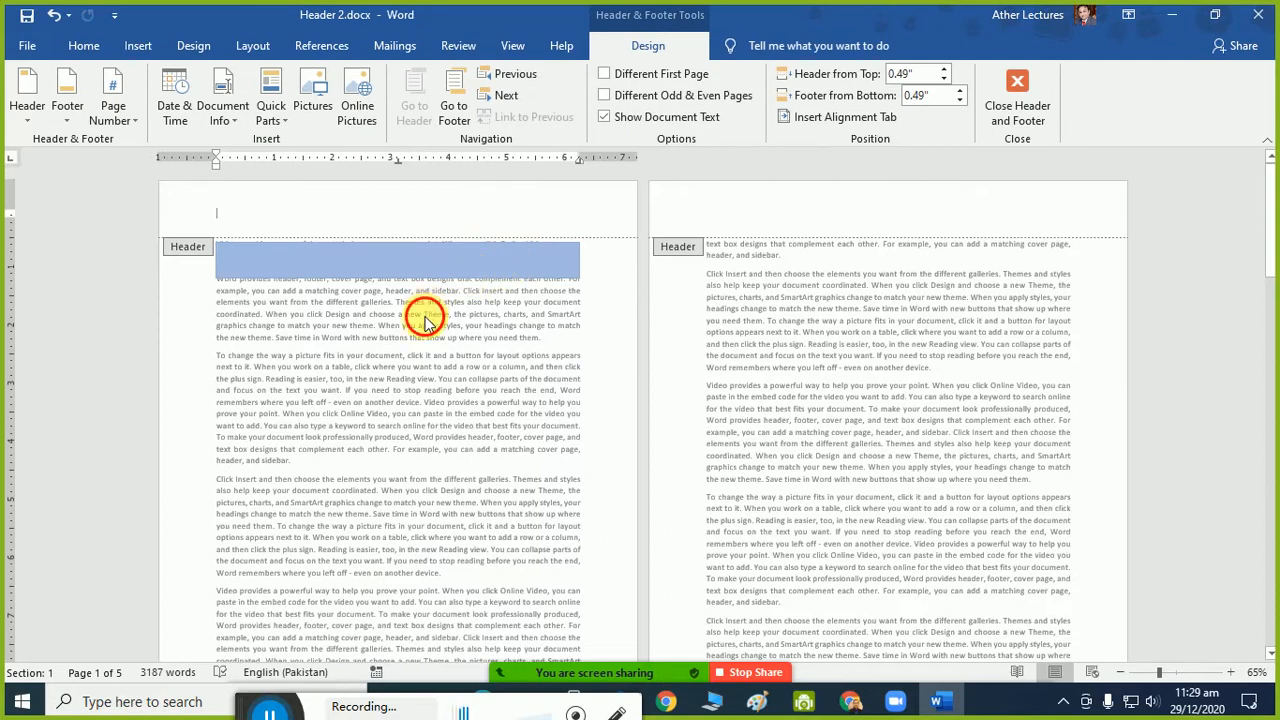
double_click(430, 284)
key("Delete")
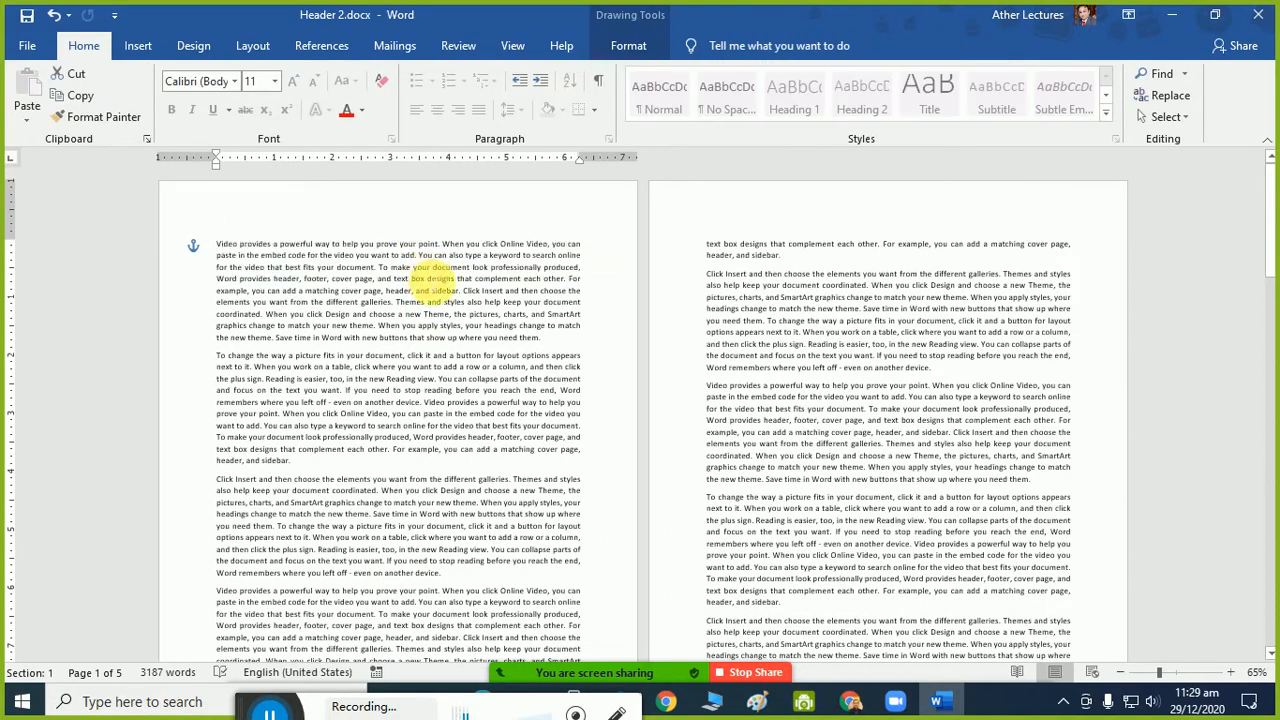
double_click(418, 219)
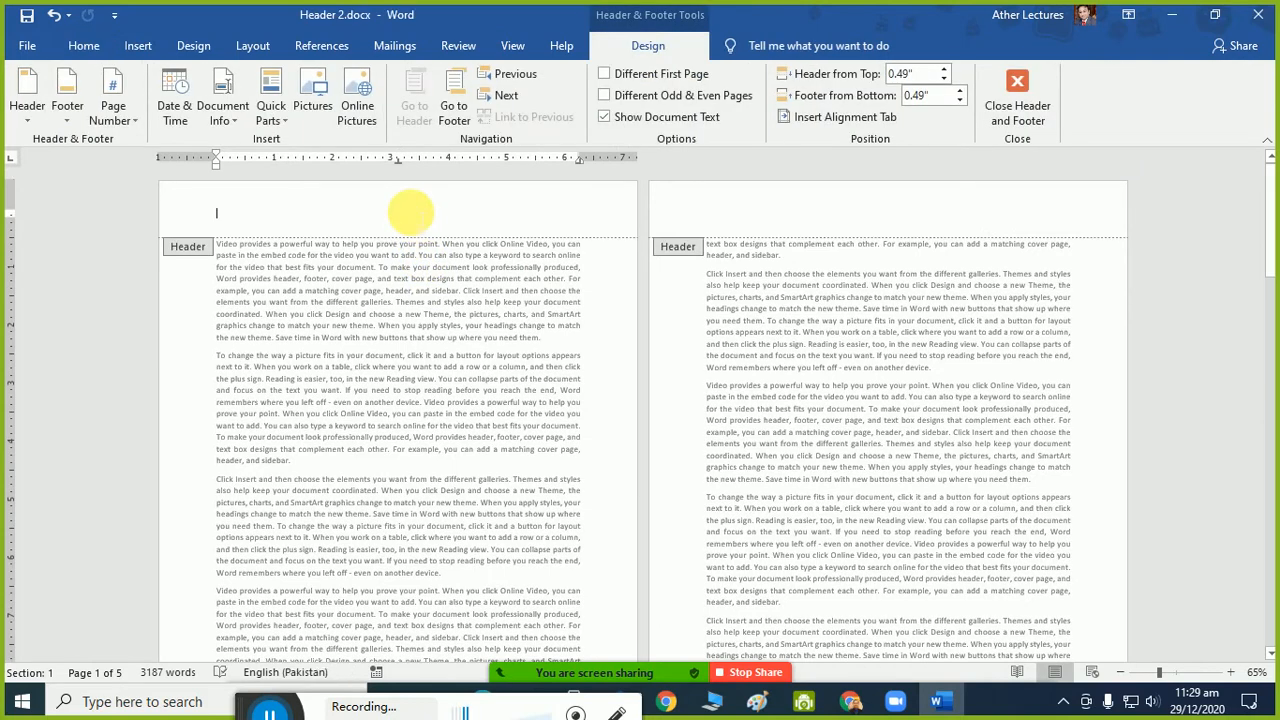
key("ctrl+v")
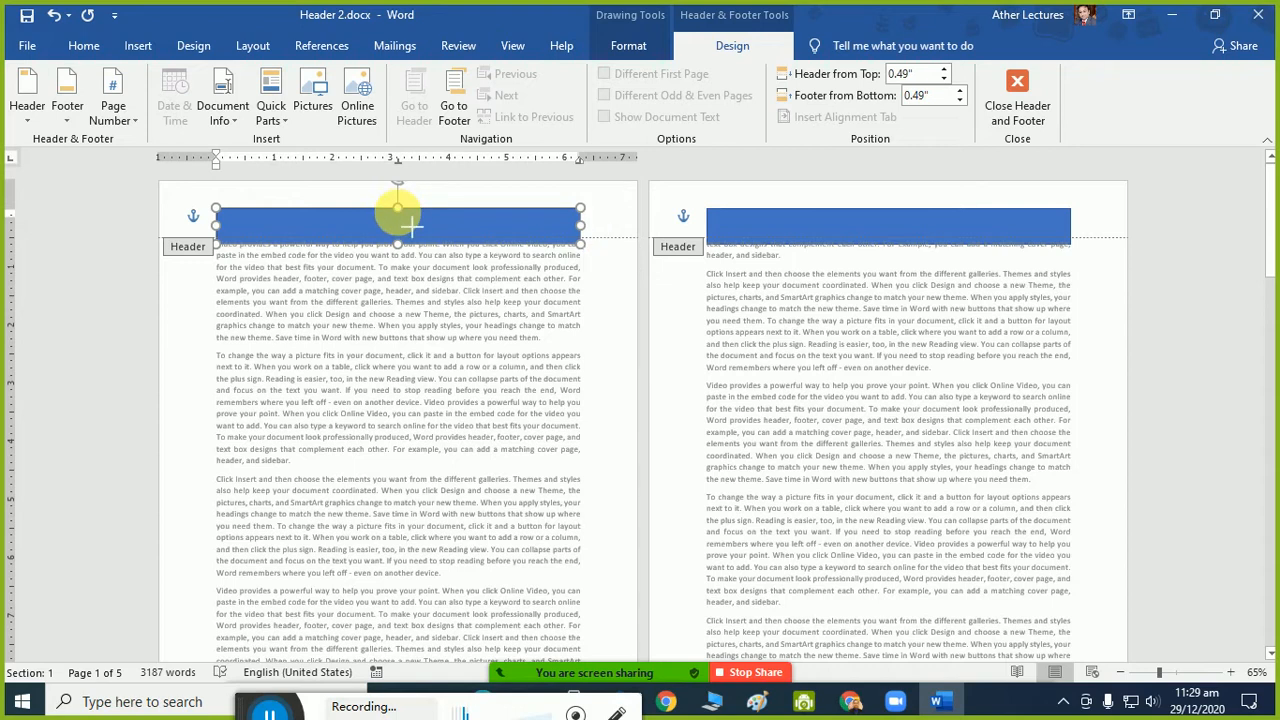
left_click_drag(398, 208, 400, 236)
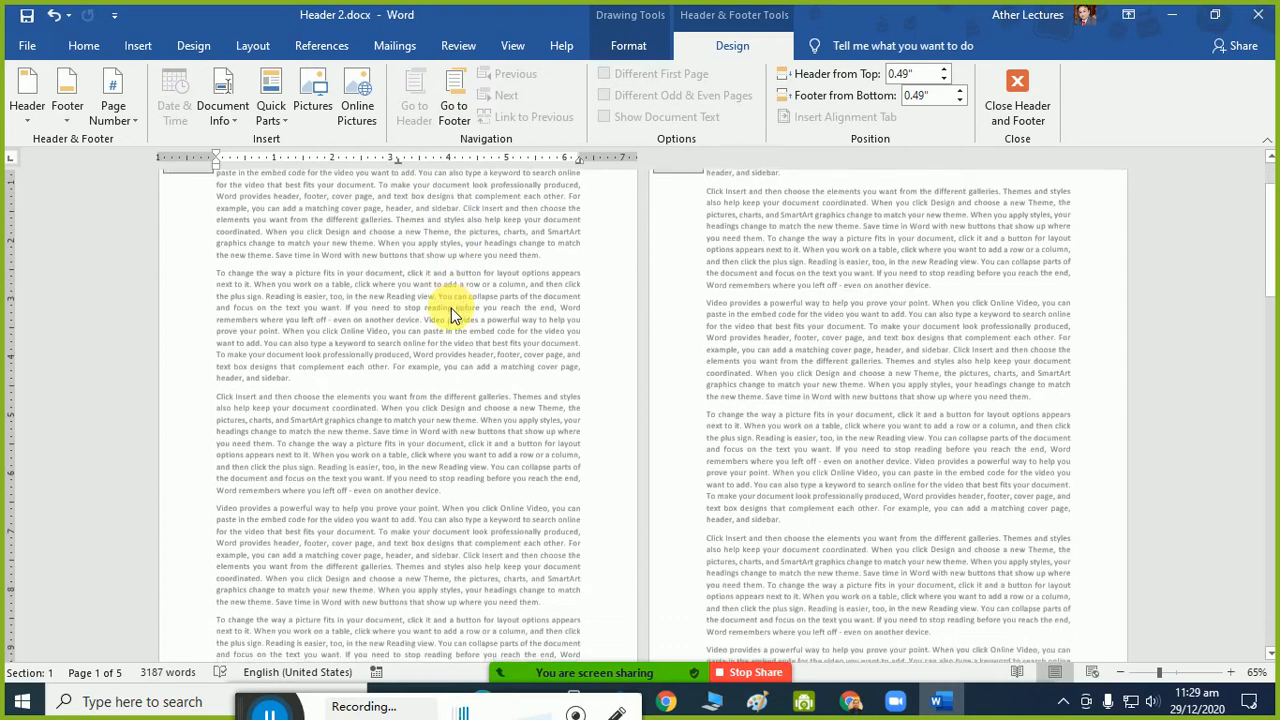
Insert the date into the header in the "Tuesday, 29 December 2020" format with automatic updating turned off.
left_click(296, 214)
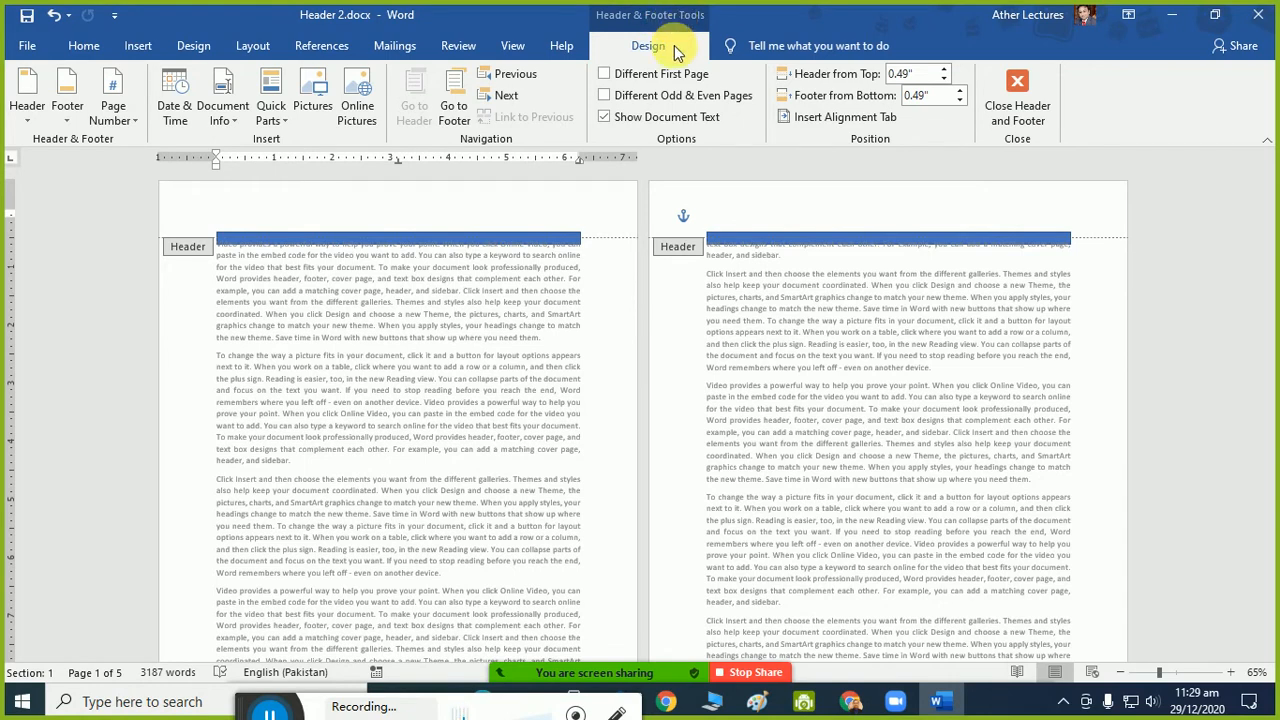
left_click(196, 126)
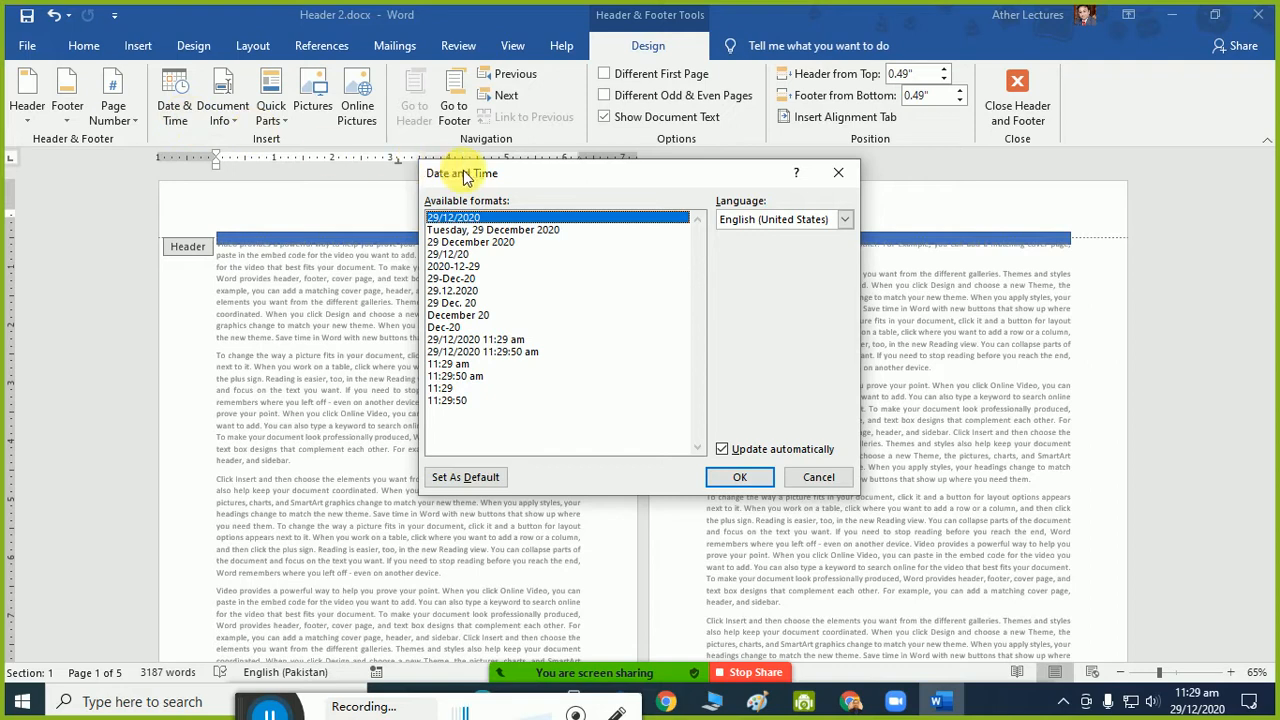
left_click_drag(465, 172, 495, 227)
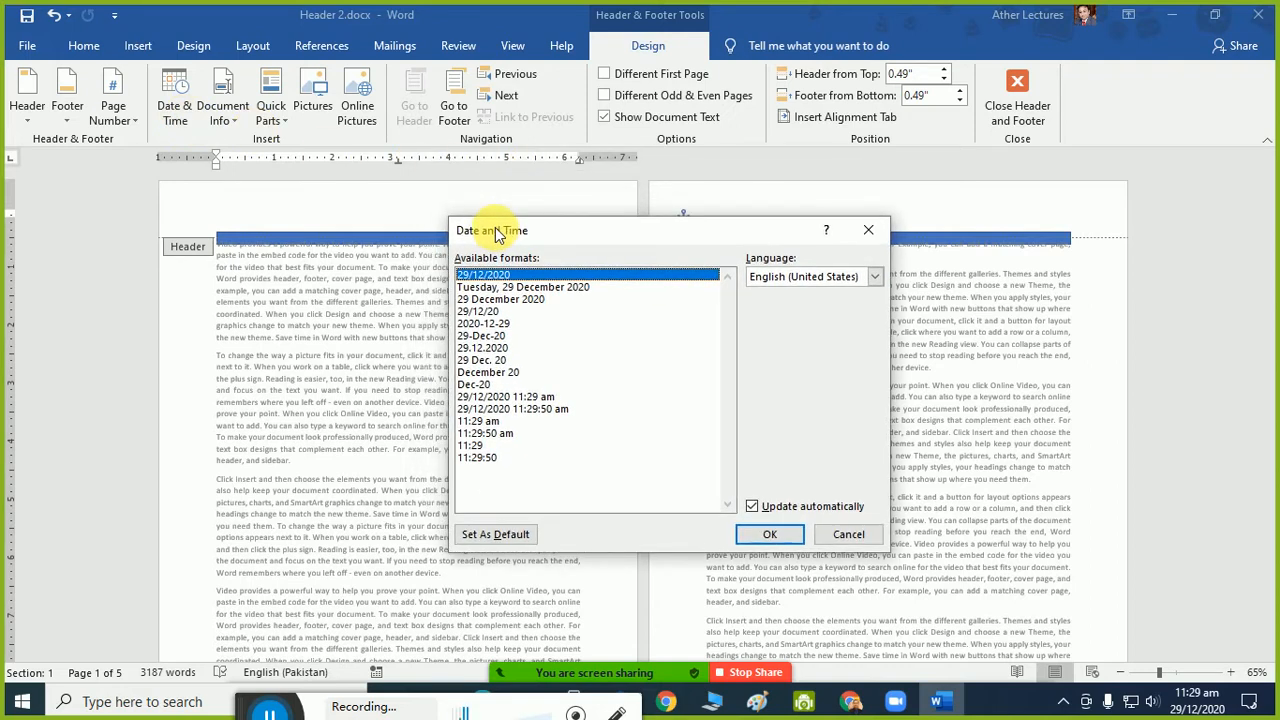
left_click(753, 506)
left_click(537, 288)
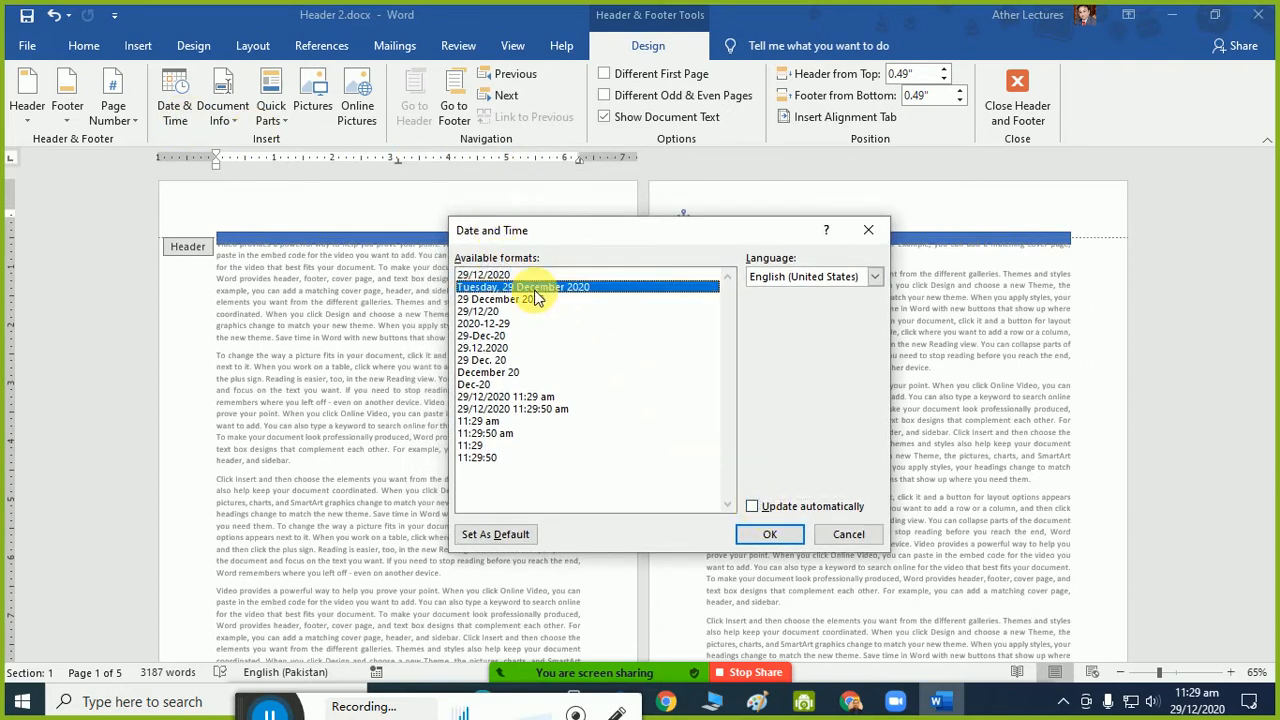
left_click(757, 535)
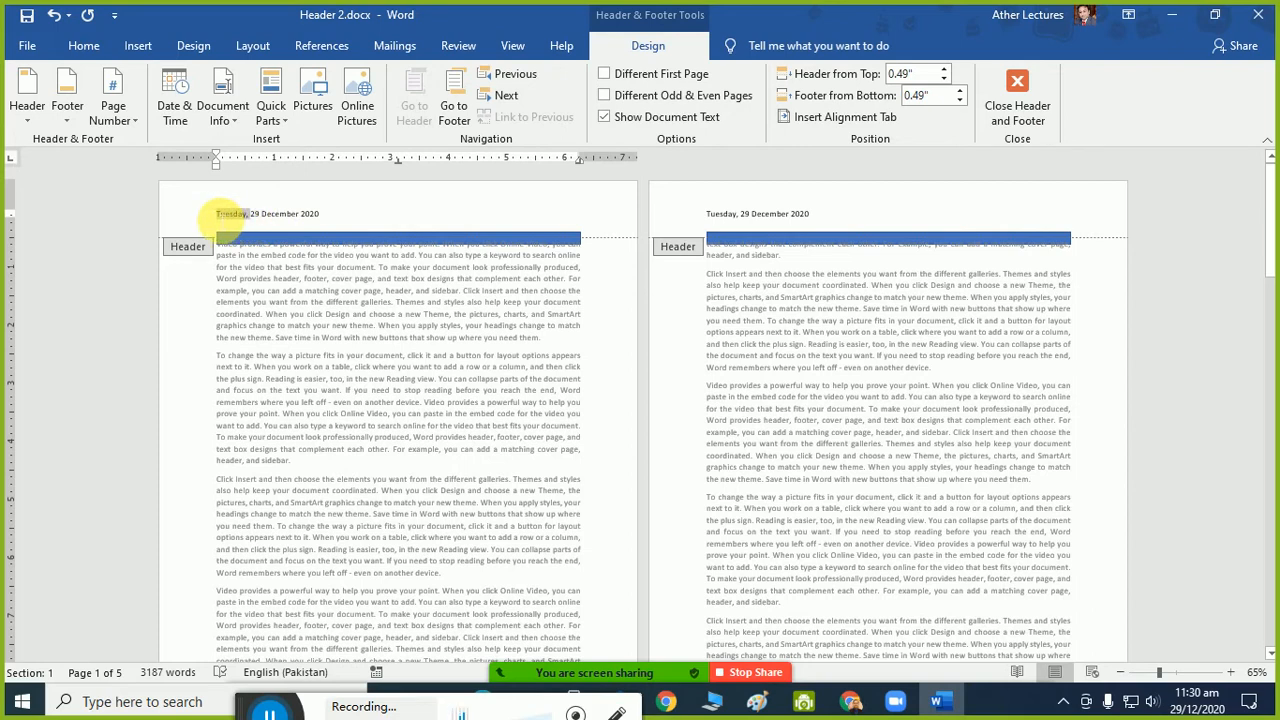
Select the whole header date and choose the "Tuesday, 29 December 2020" format with automatic updating for its replacement.
left_click_drag(216, 214, 250, 216)
left_click(230, 210)
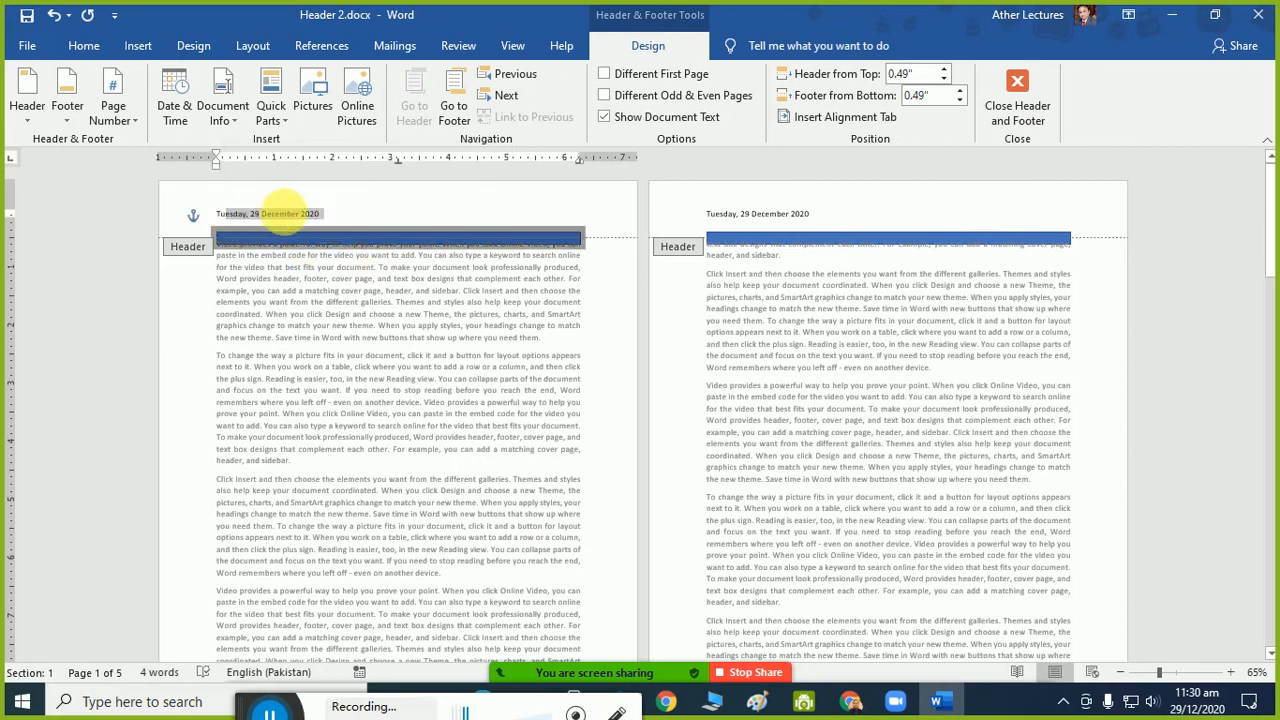
left_click(278, 213)
key("ctrl+a")
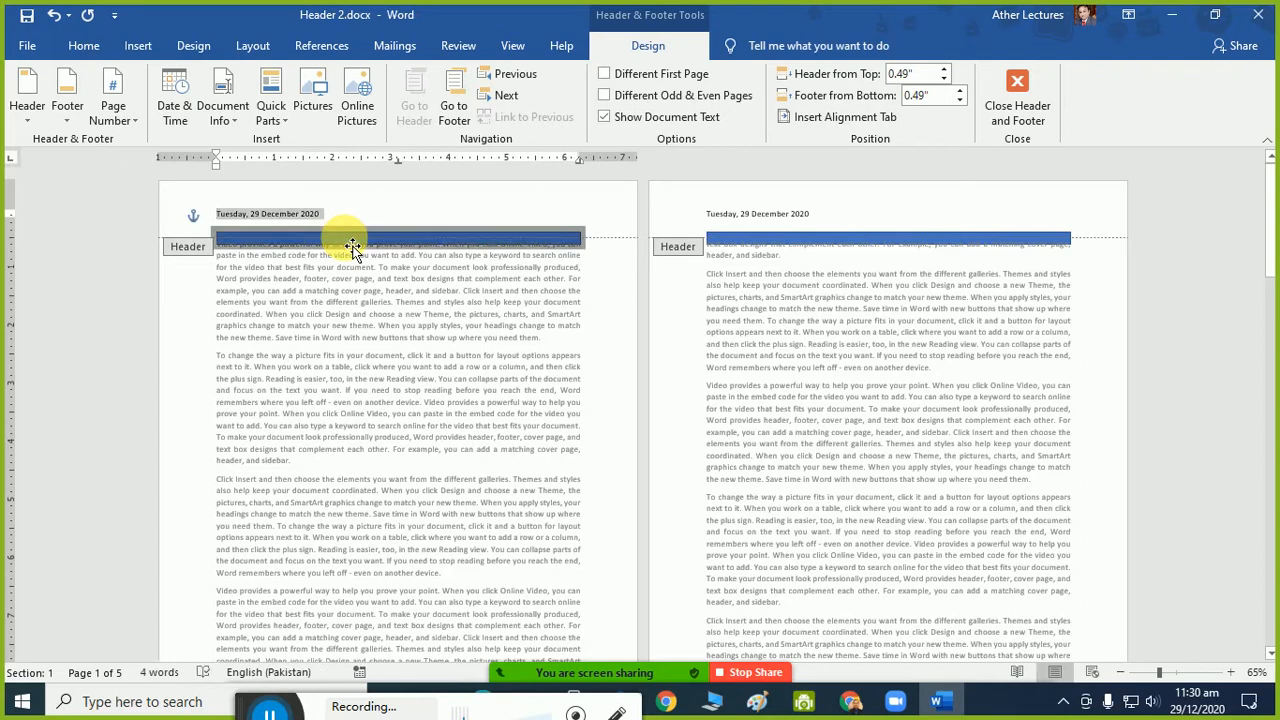
key("shift+Left")
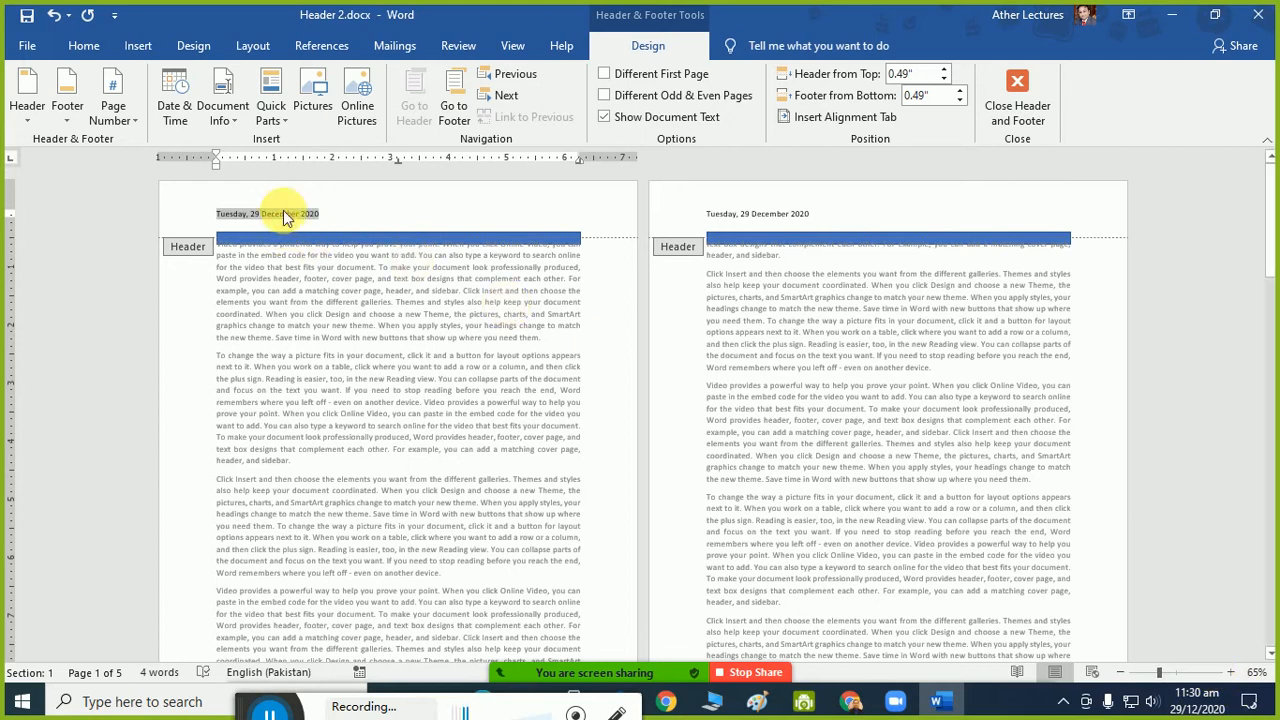
left_click(173, 106)
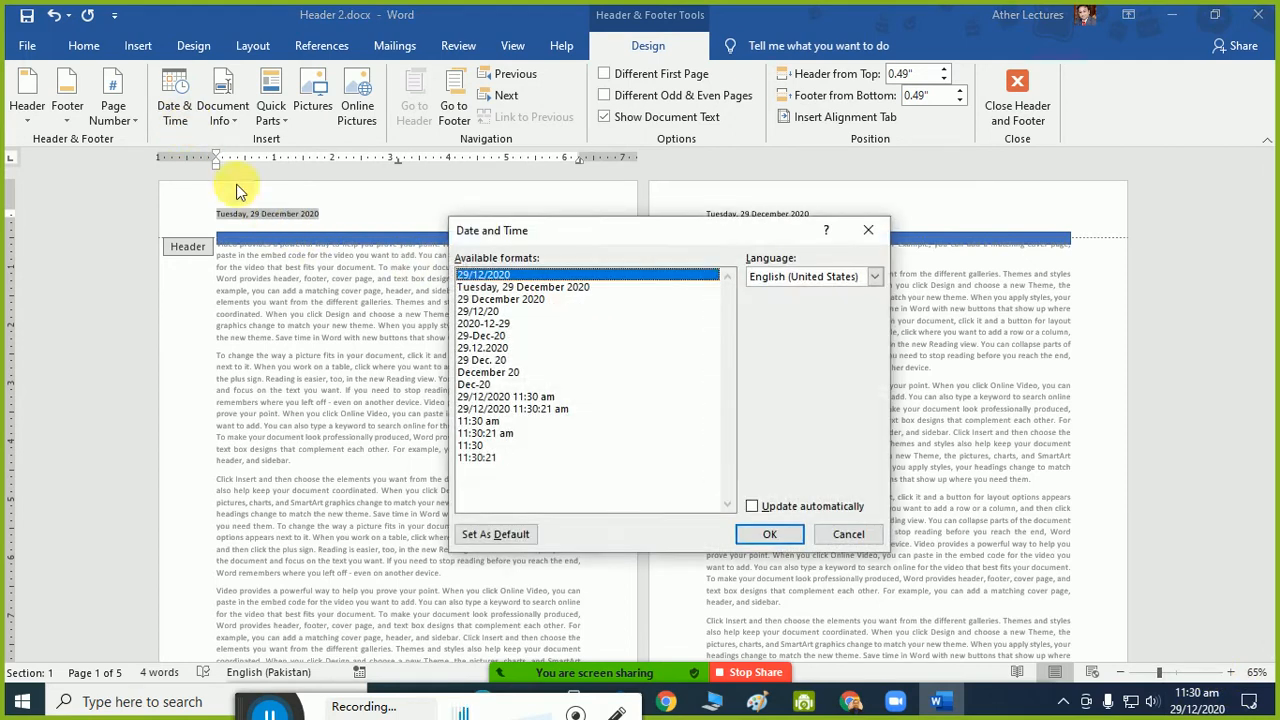
left_click(478, 287)
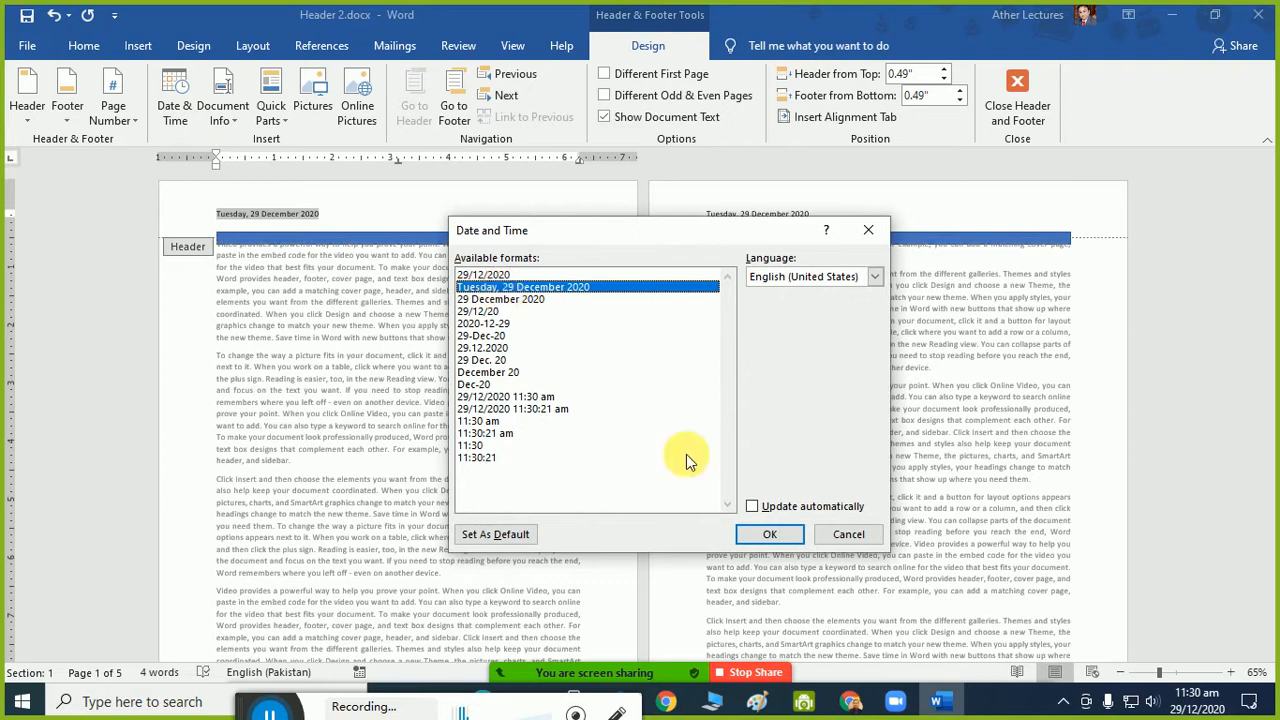
left_click(752, 507)
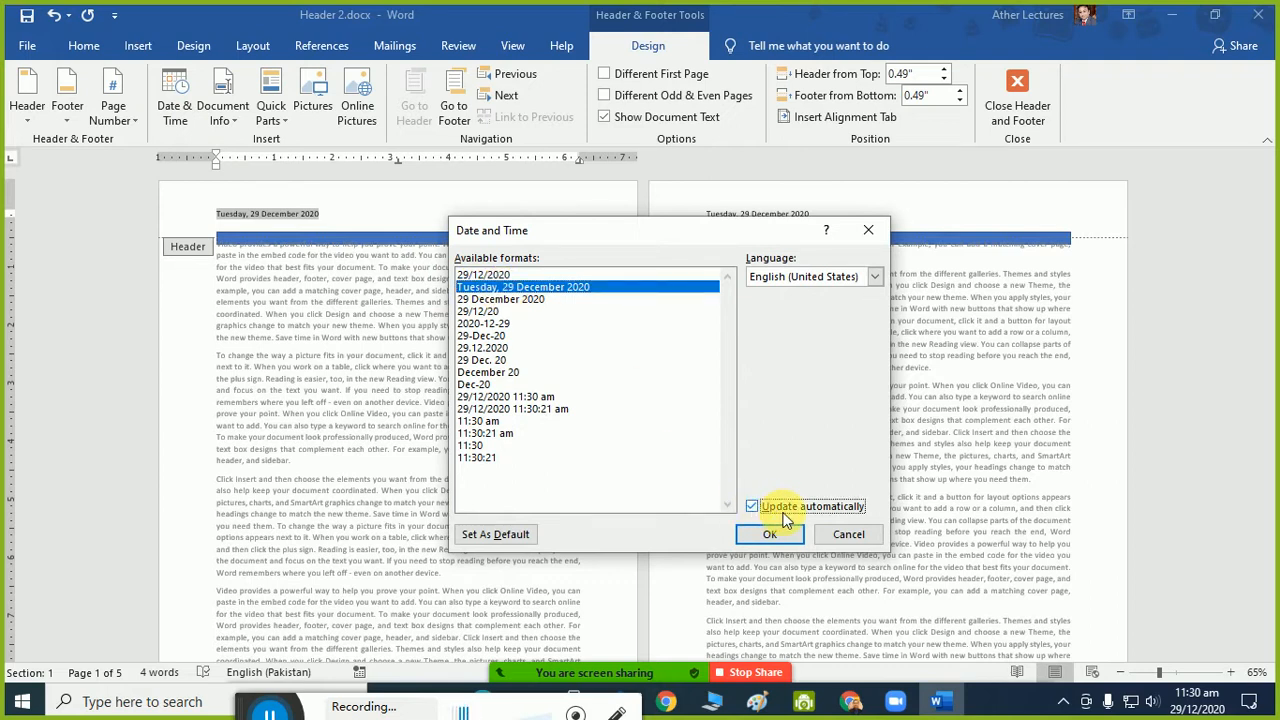
Make 12/29/2020 the default English (United States) date format and replace the header date with it.
left_click(816, 277)
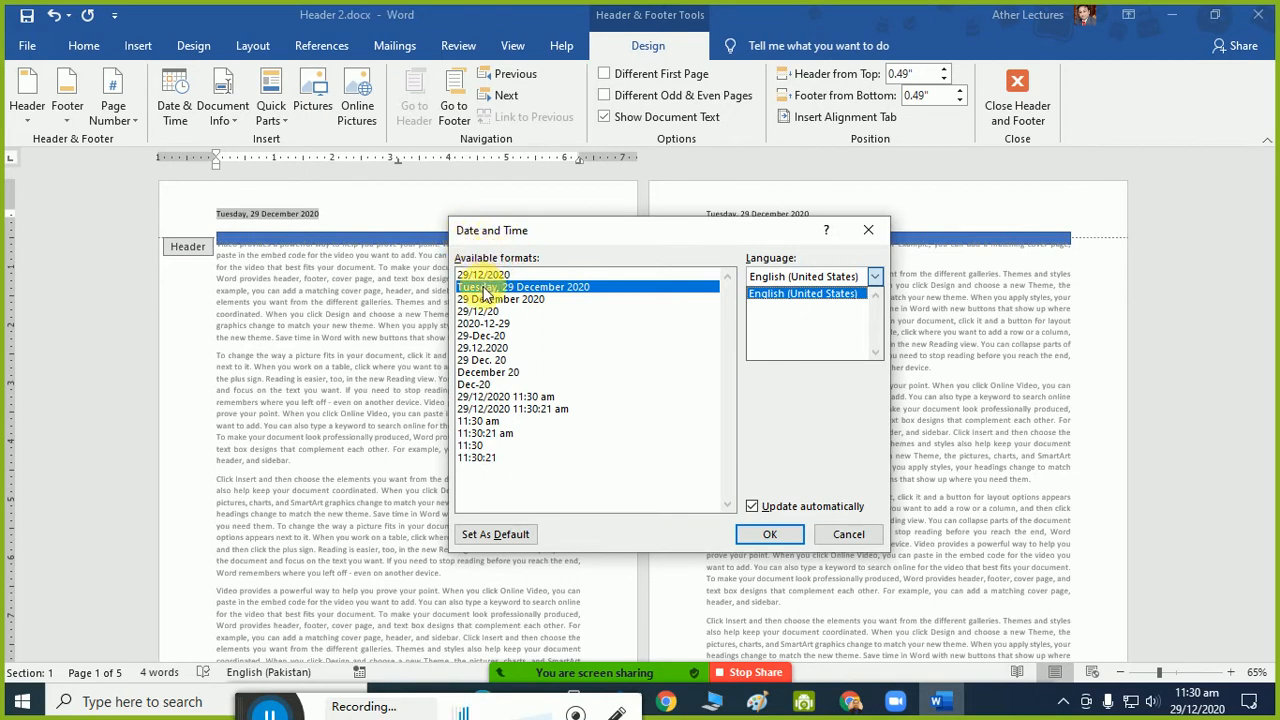
left_click(490, 536)
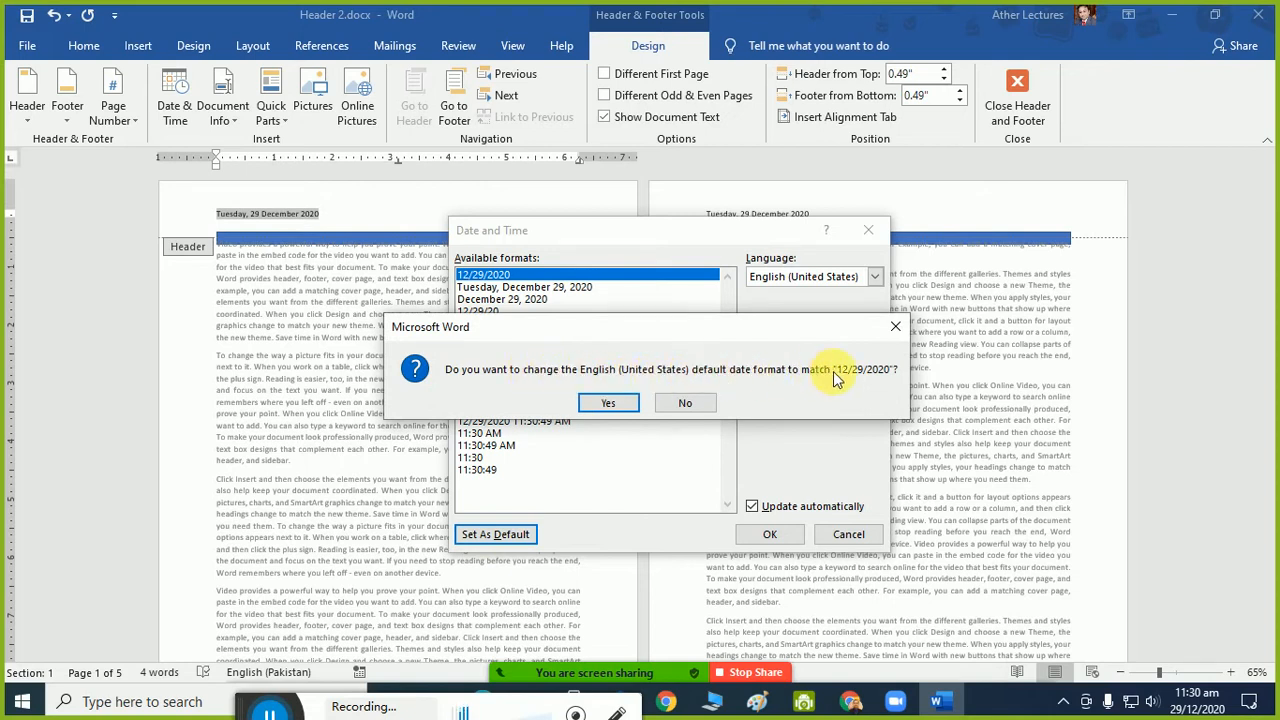
key("Return")
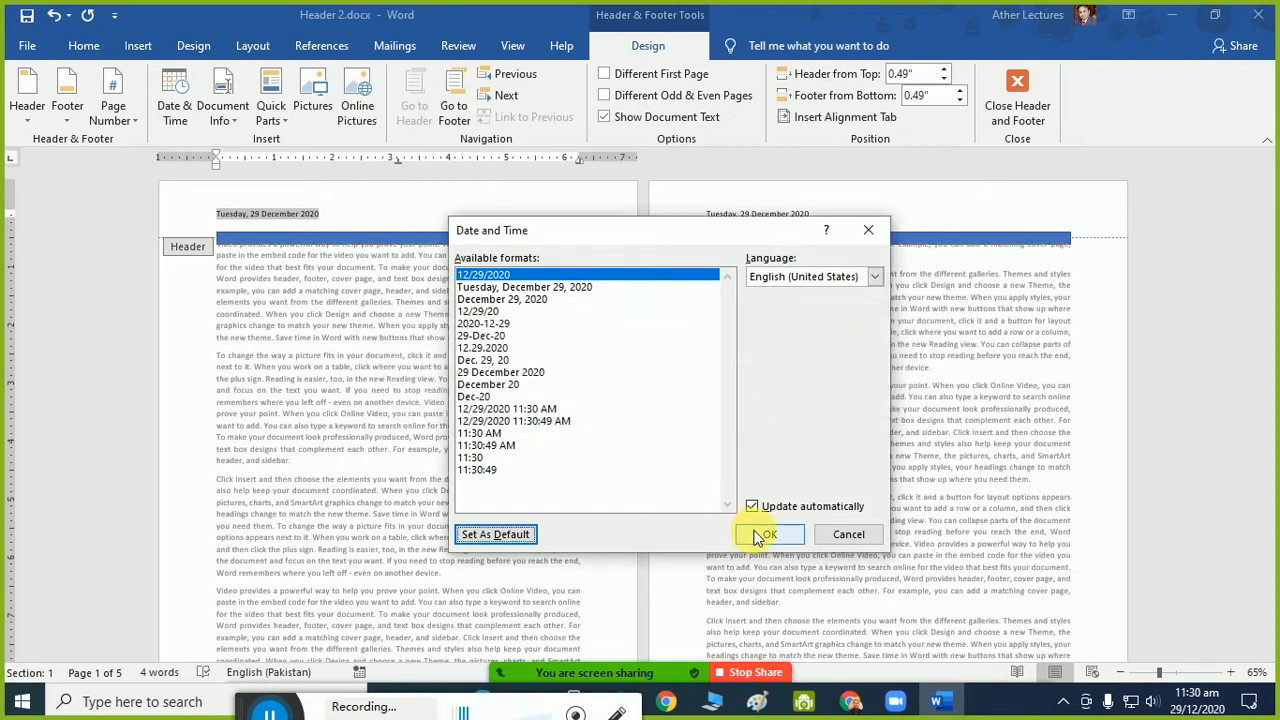
left_click(757, 535)
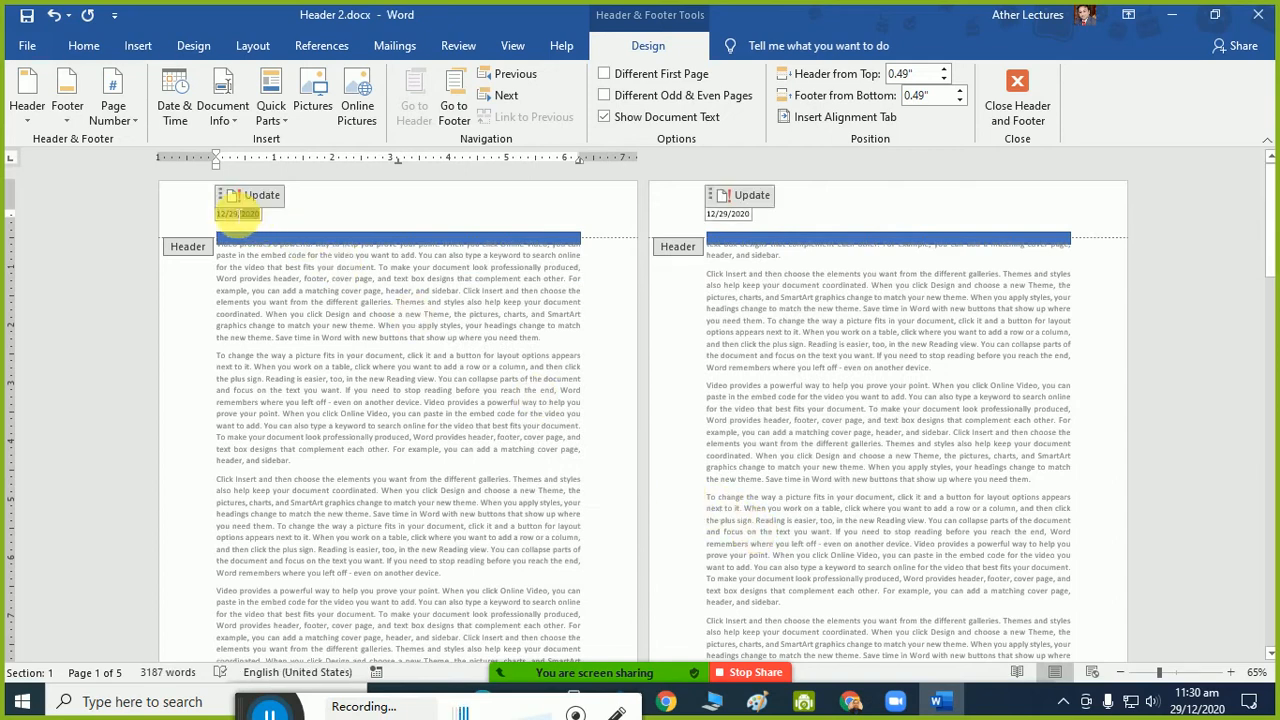
Replace the header date with an automatically updating date in the "Tuesday, 29 December 2020" format.
triple_click(230, 218)
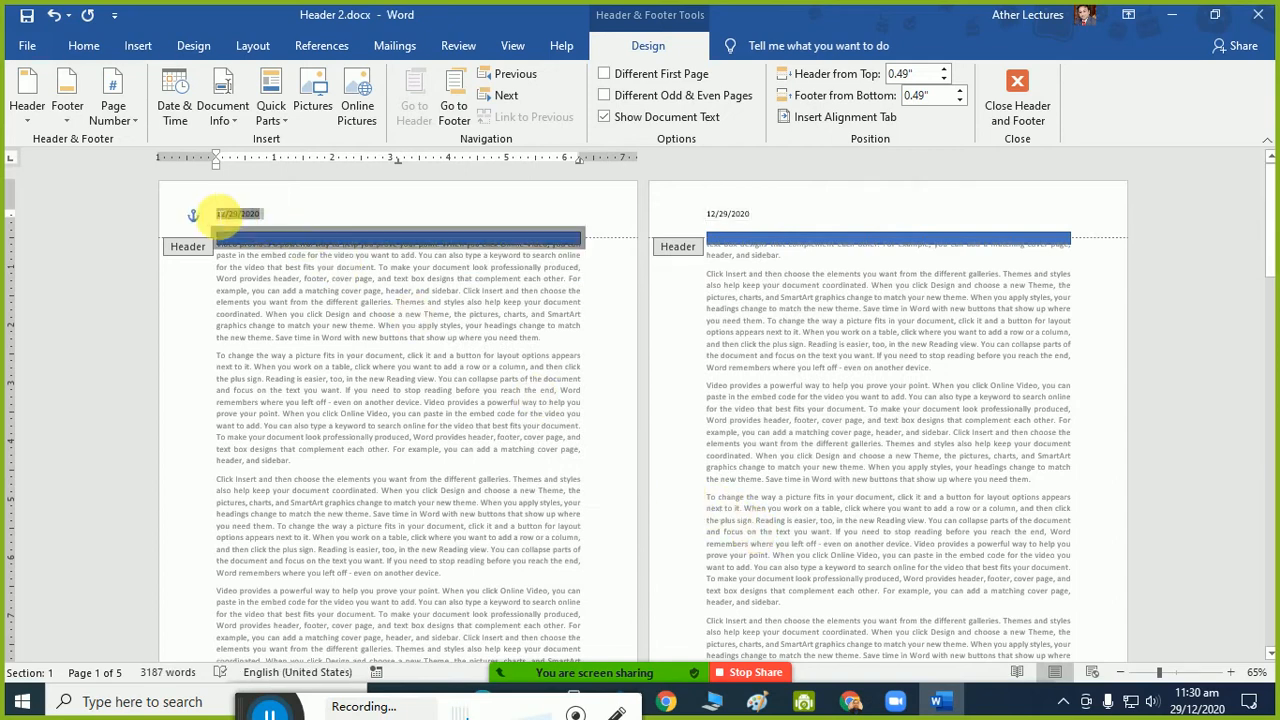
left_click(338, 228)
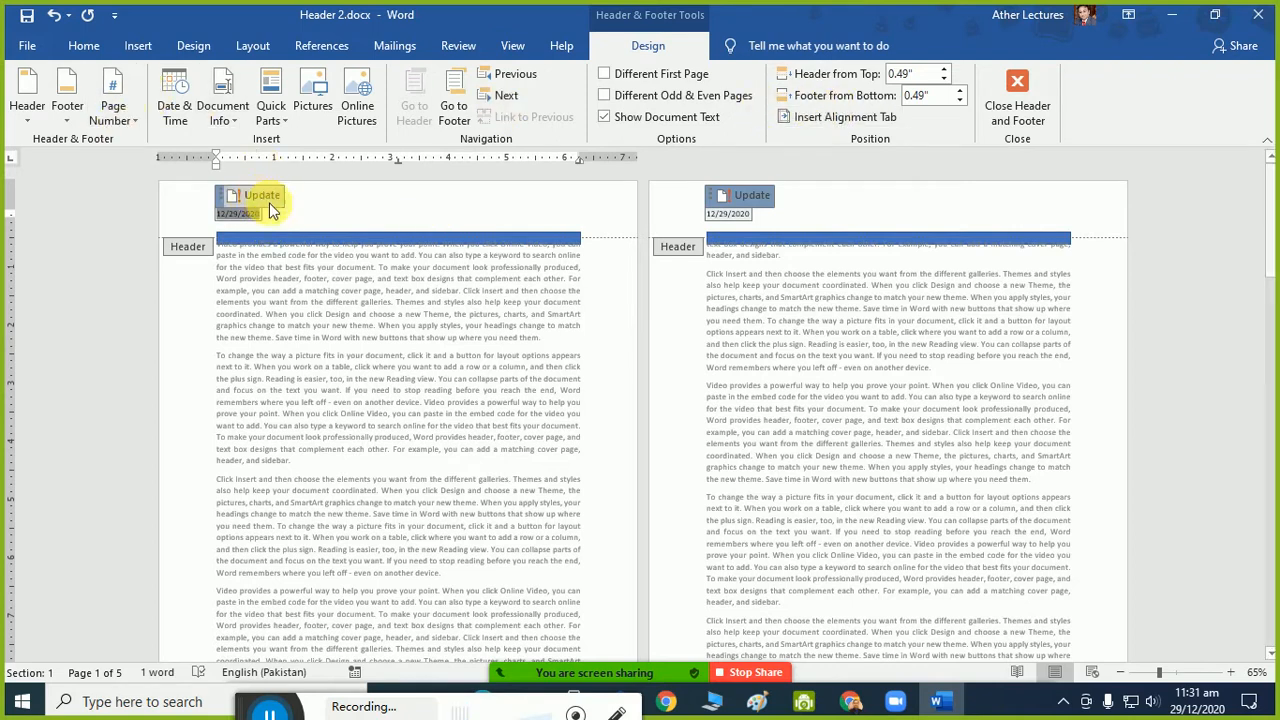
left_click(175, 114)
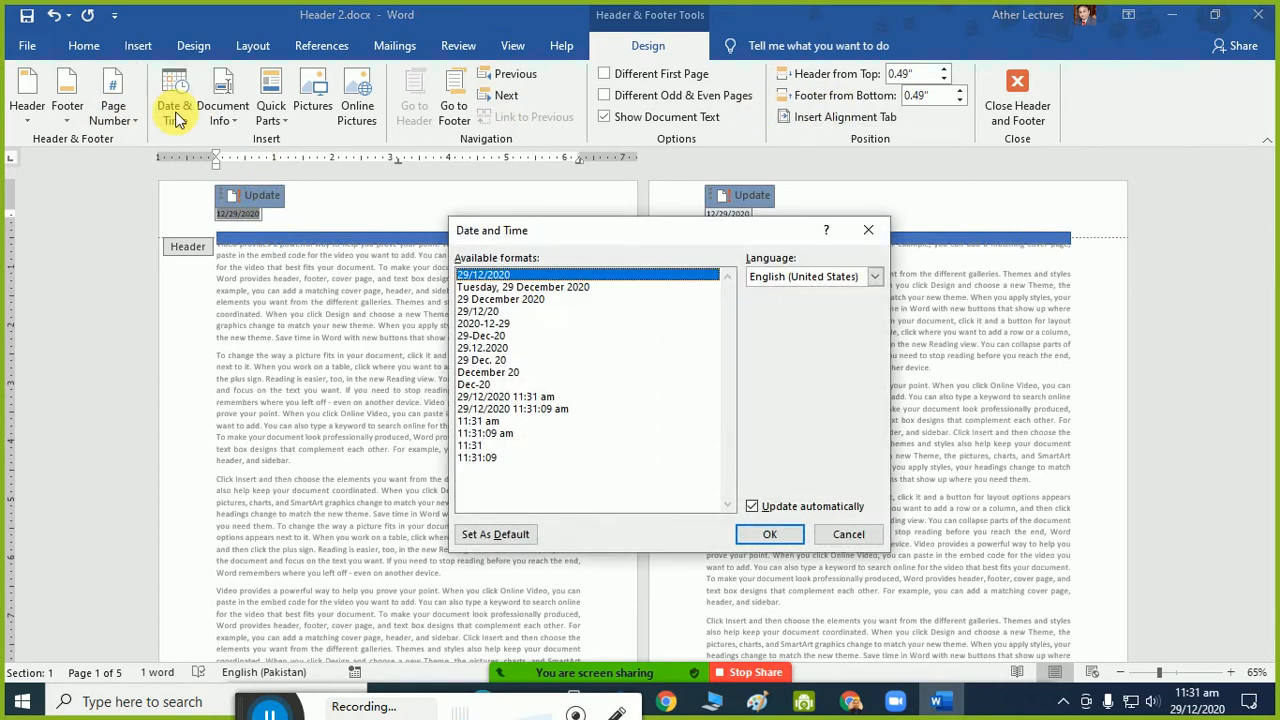
left_click(486, 287)
left_click(771, 535)
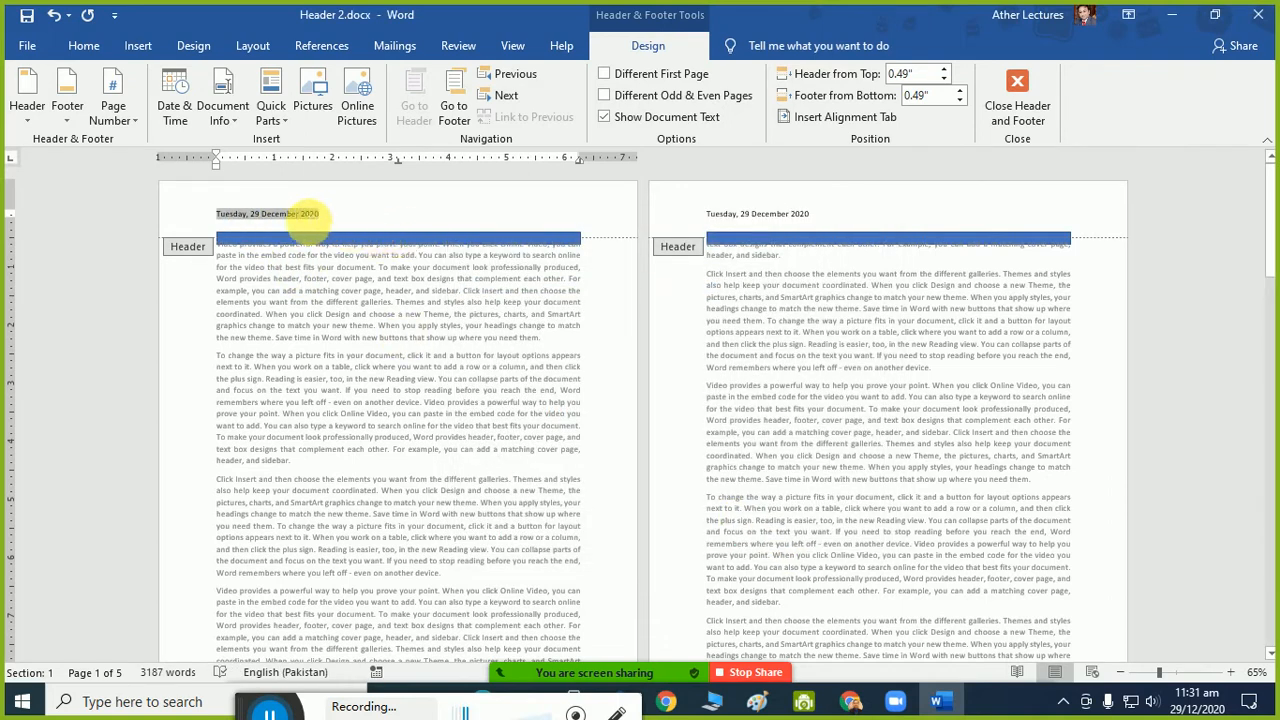
left_click(351, 222)
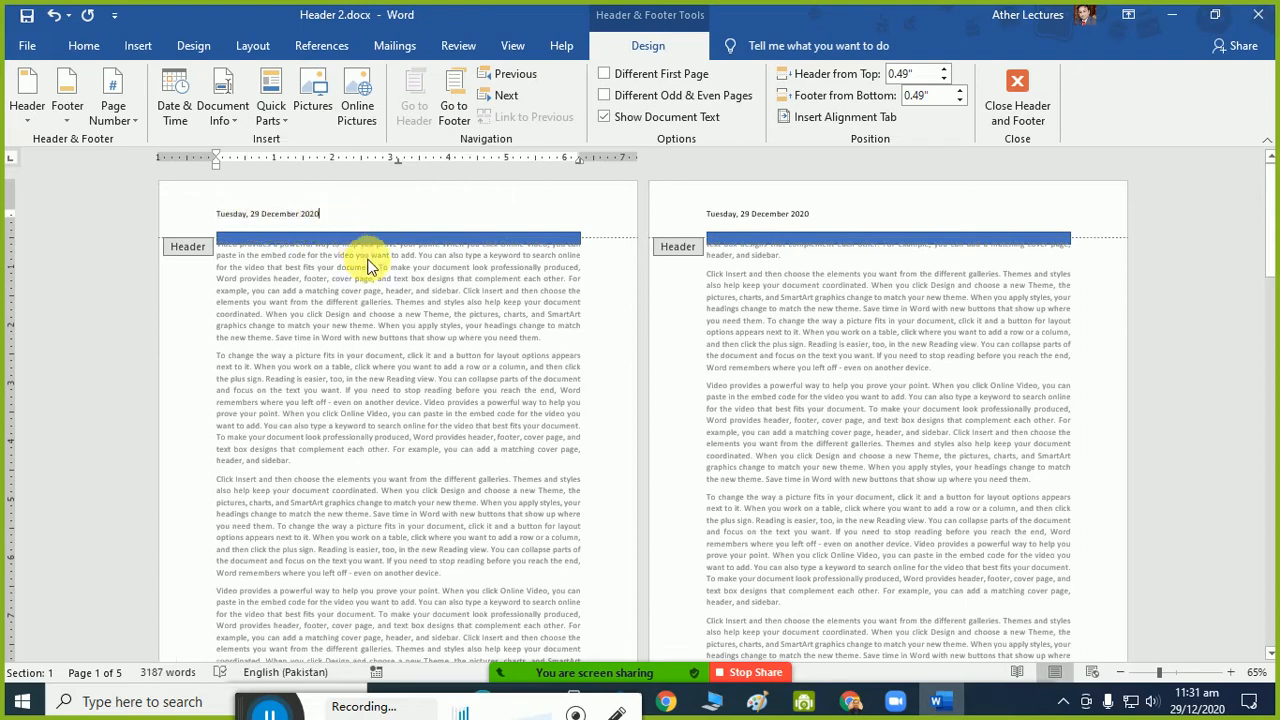
Insert an automatically updating time with seconds and am/pm at the centre of the header line.
scroll(366, 262, "up", 4)
scroll(437, 254, "up", 8)
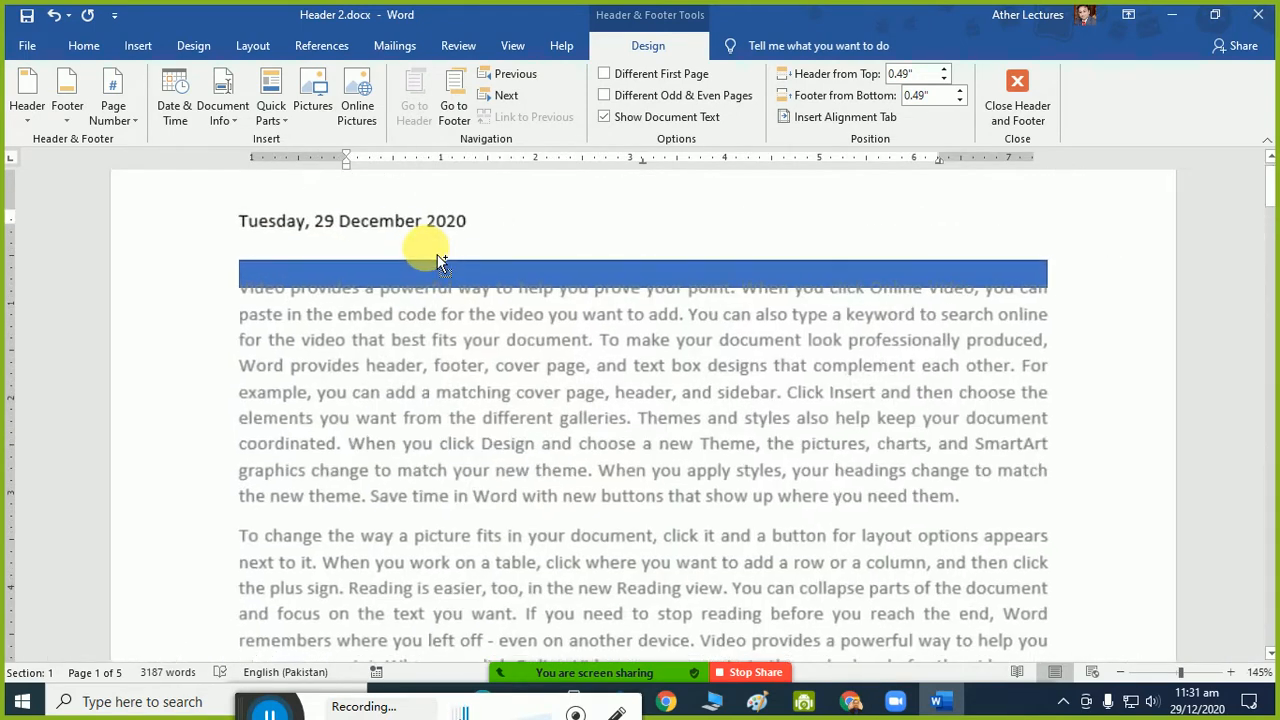
left_click_drag(396, 224, 459, 227)
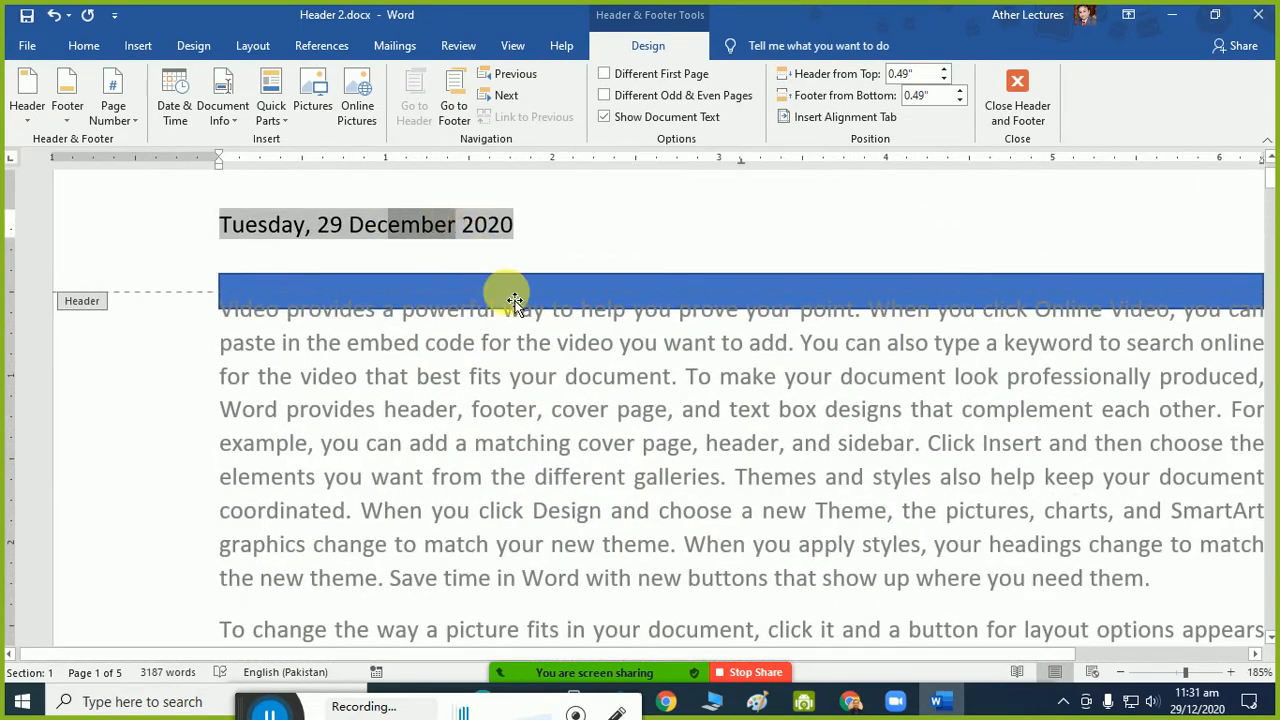
left_click(726, 205)
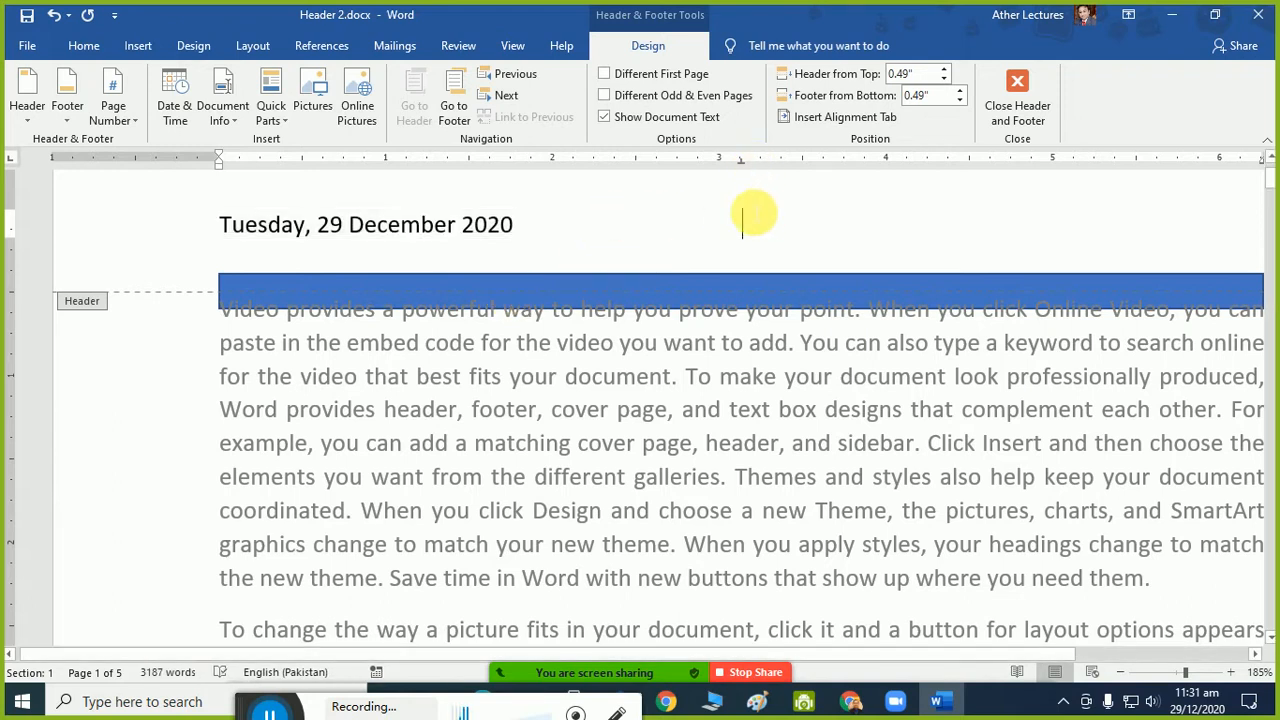
left_click(180, 110)
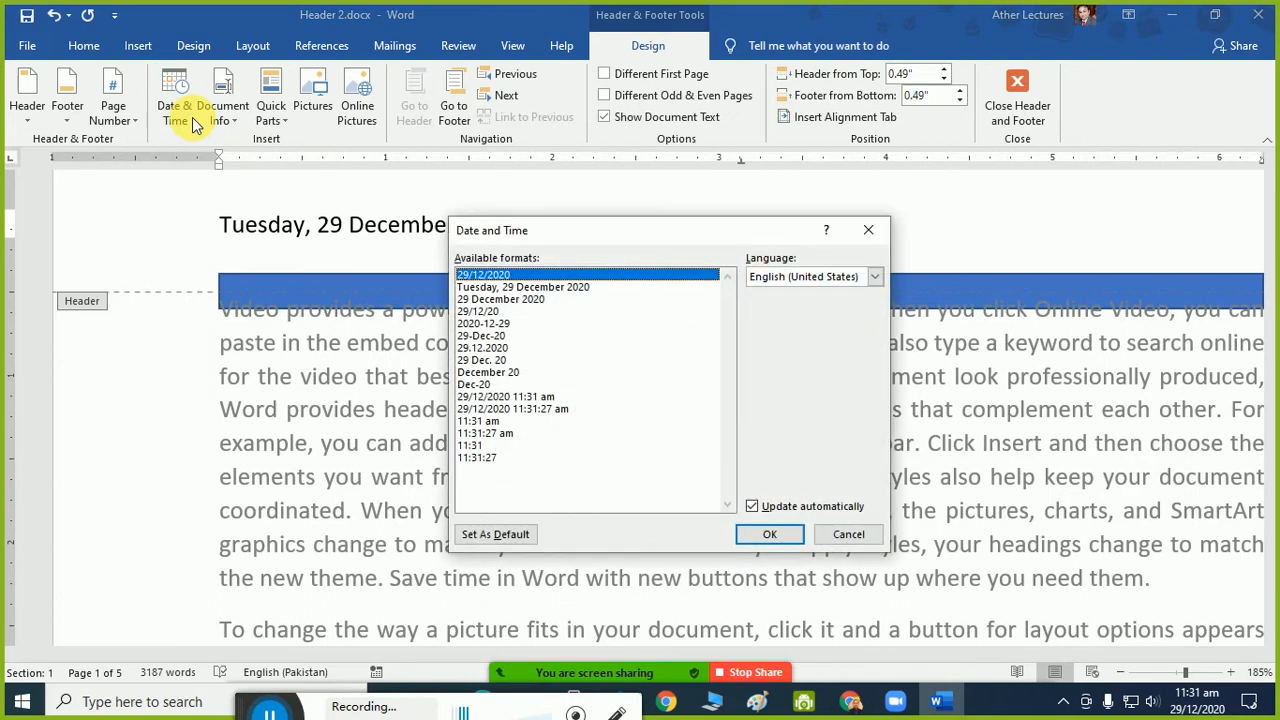
left_click(484, 421)
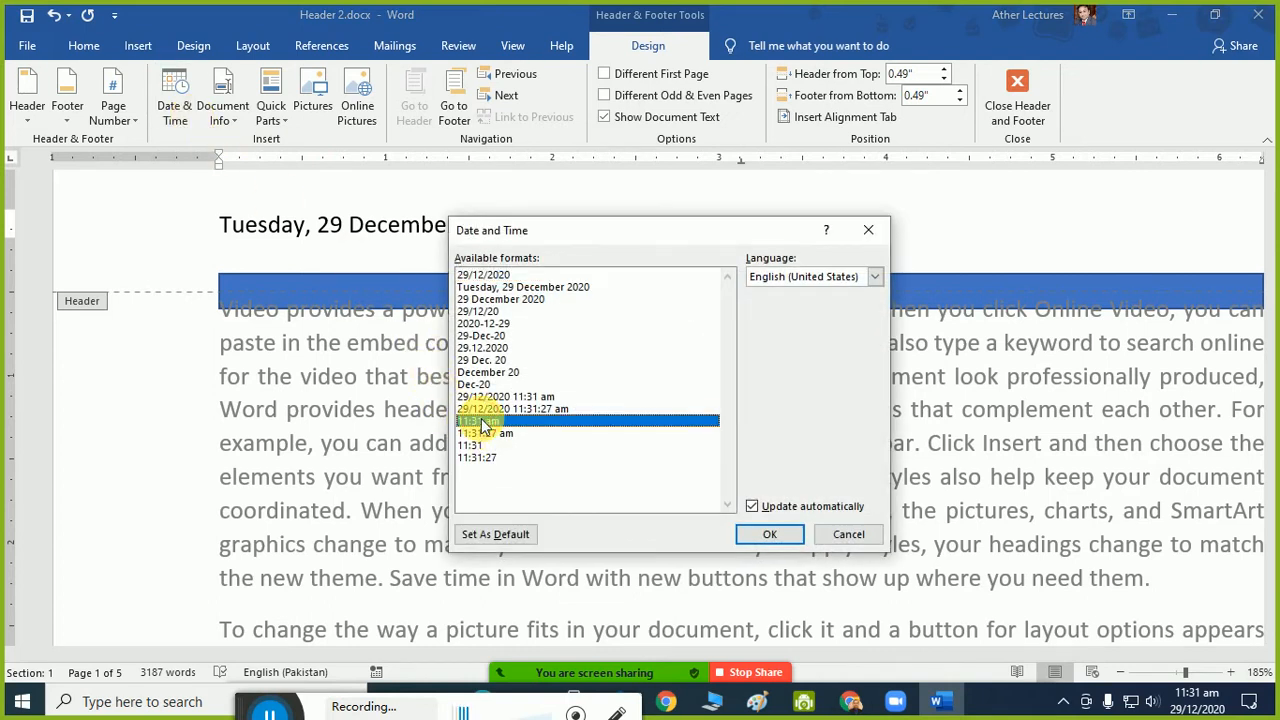
left_click(512, 434)
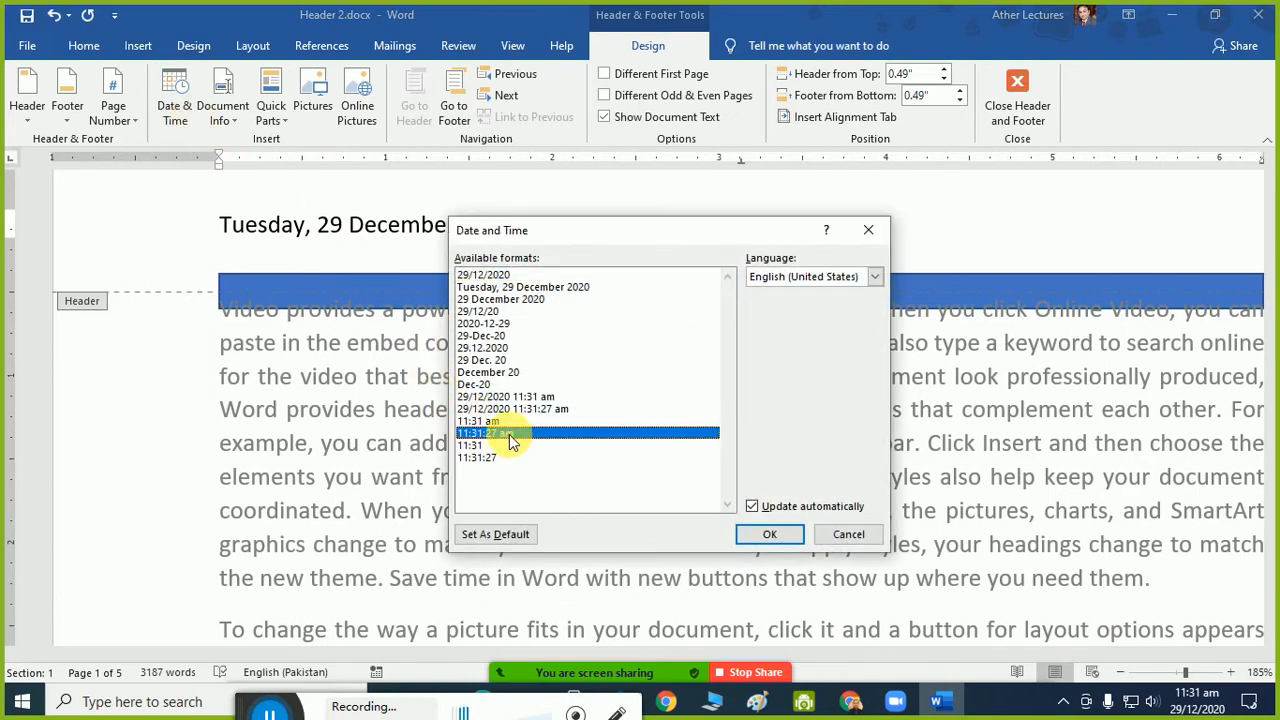
left_click(770, 536)
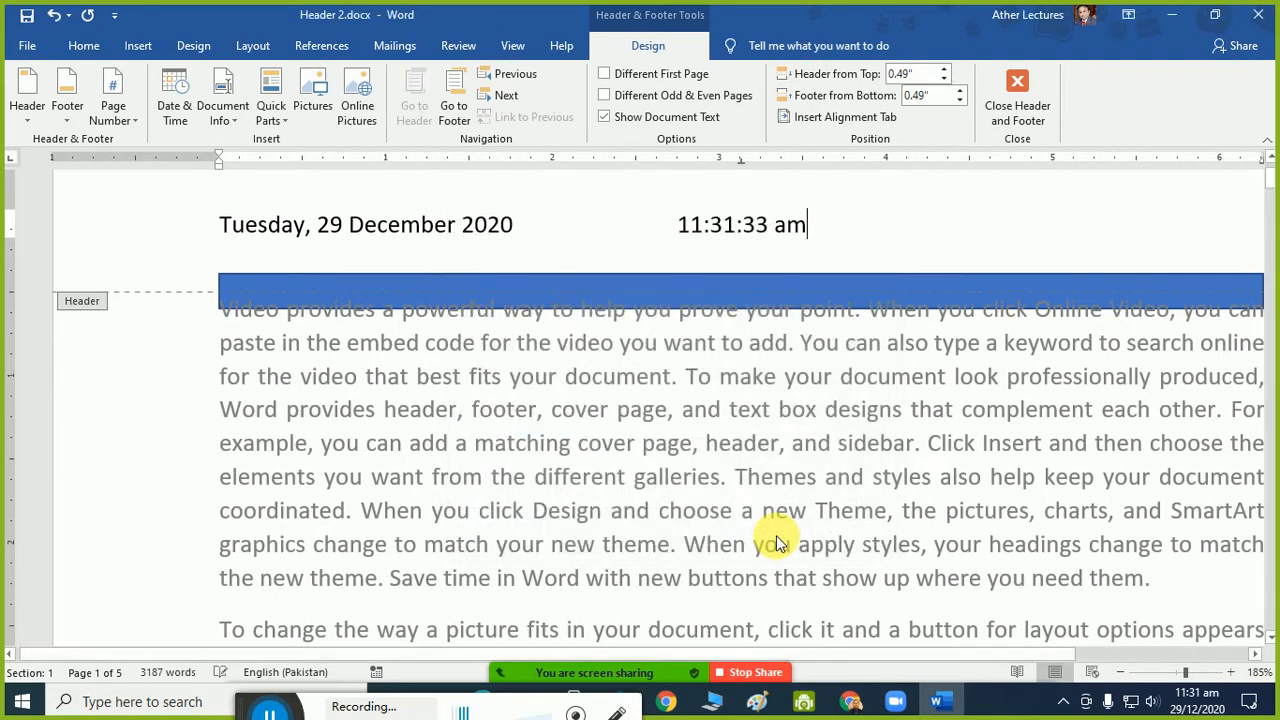
Examine the date and time formats through both the header commands and the general insert commands, without inserting anything.
left_click(168, 110)
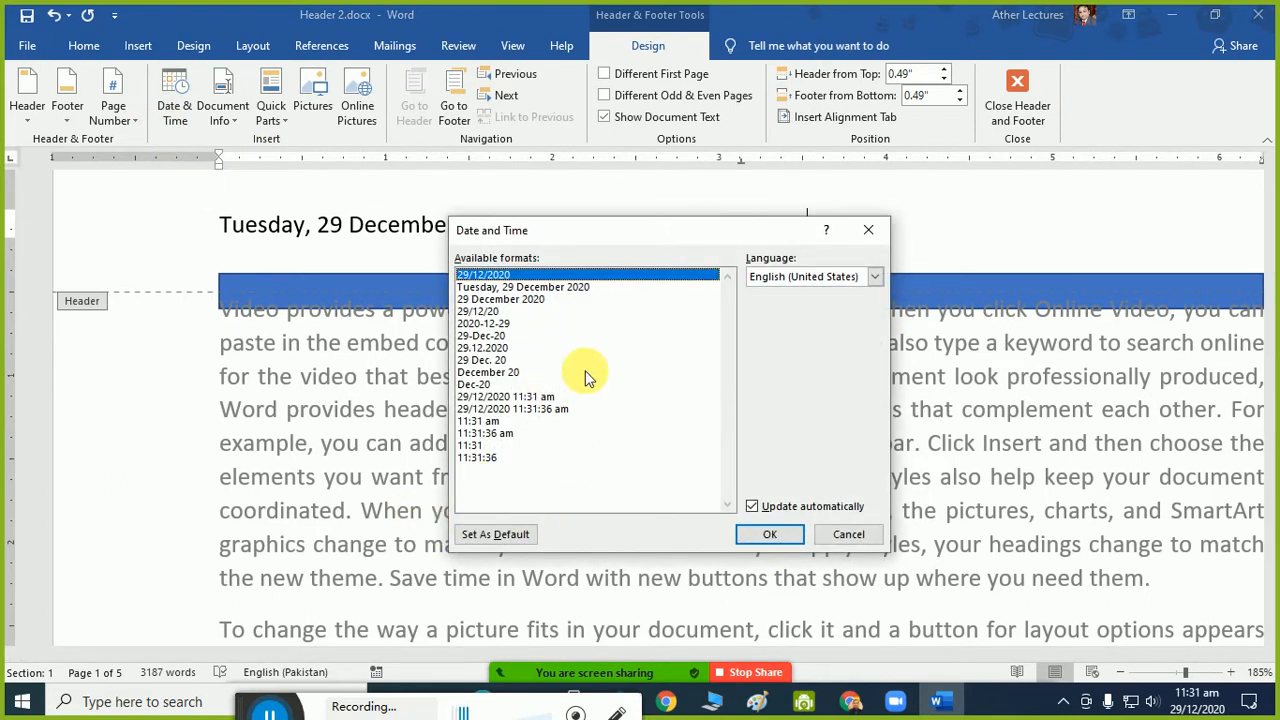
left_click(828, 538)
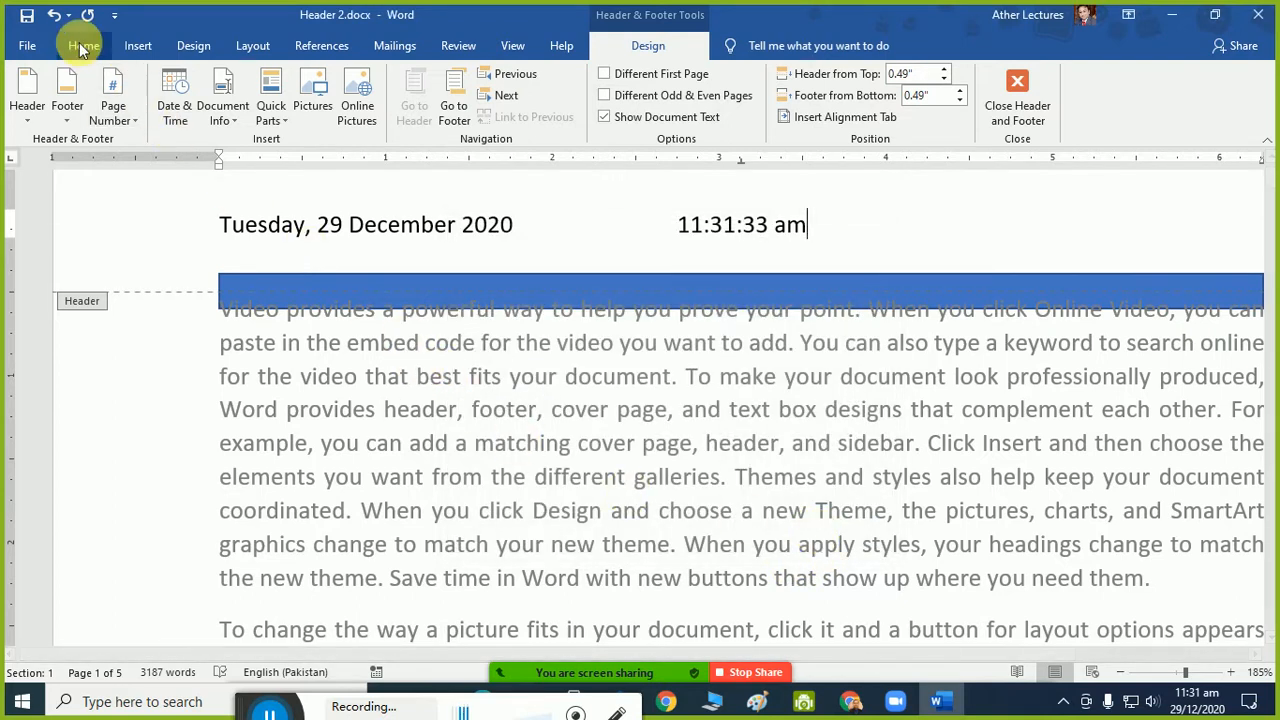
left_click(128, 46)
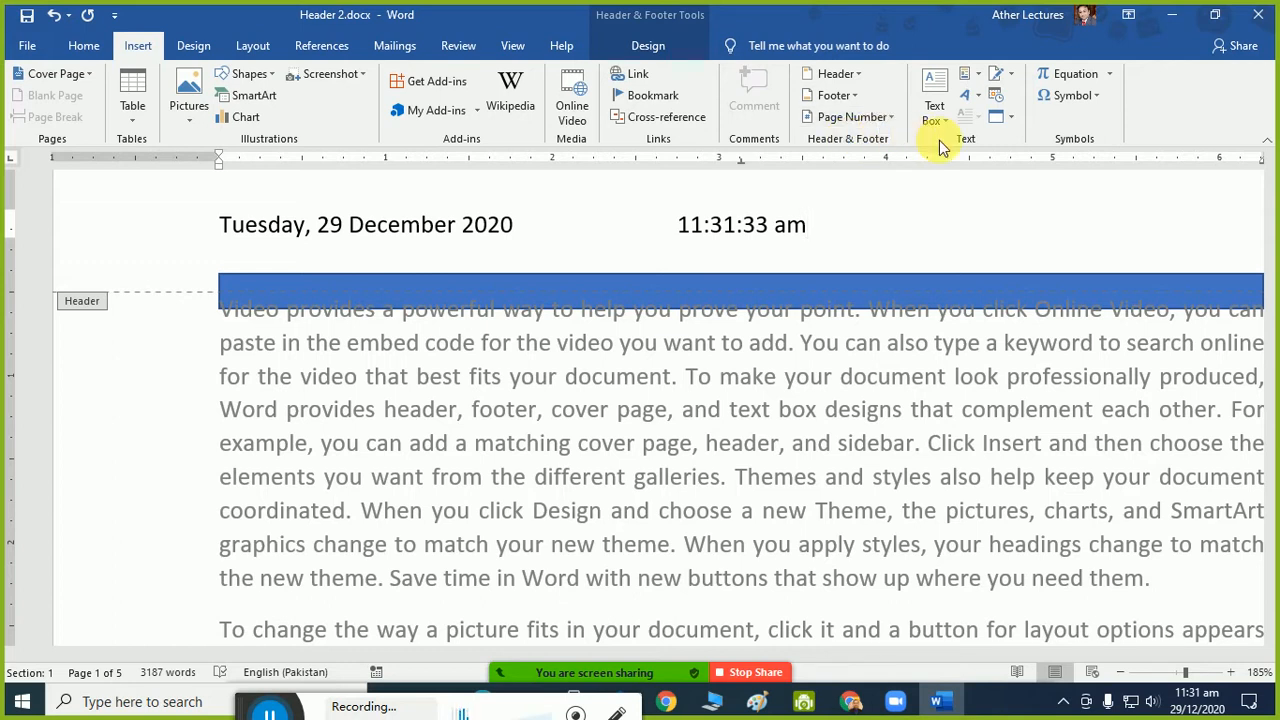
left_click(996, 106)
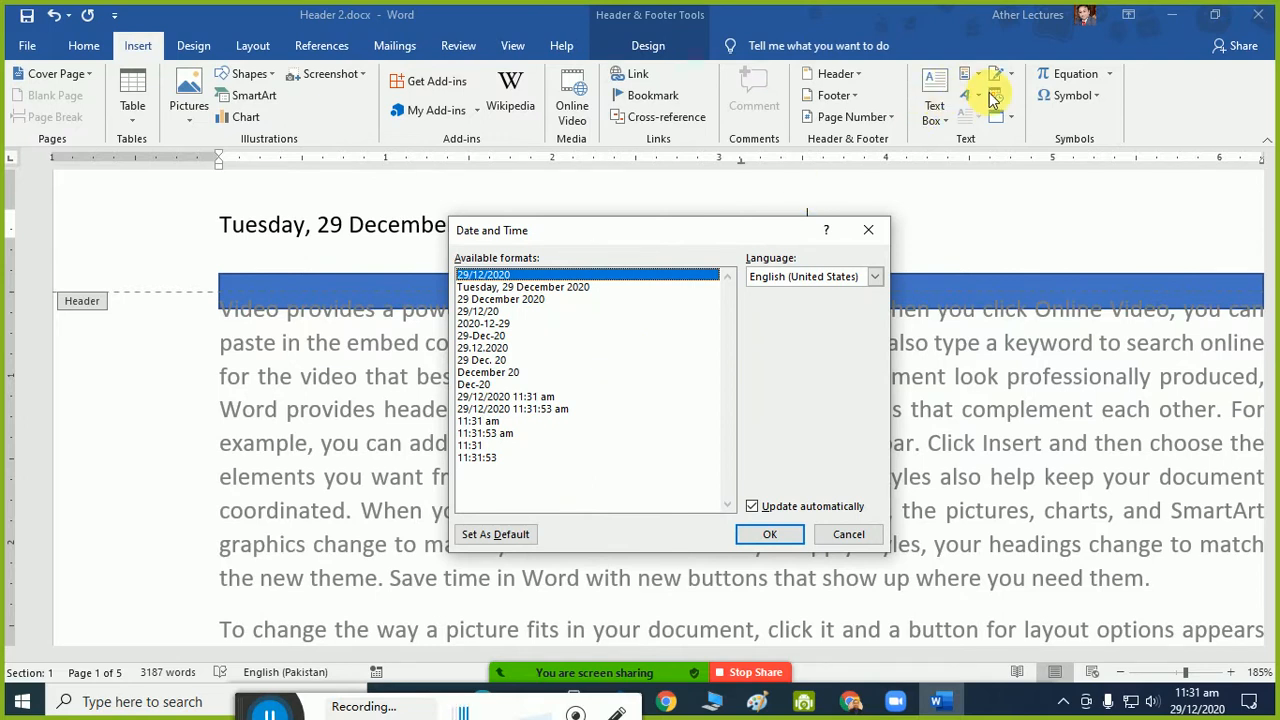
key("Escape")
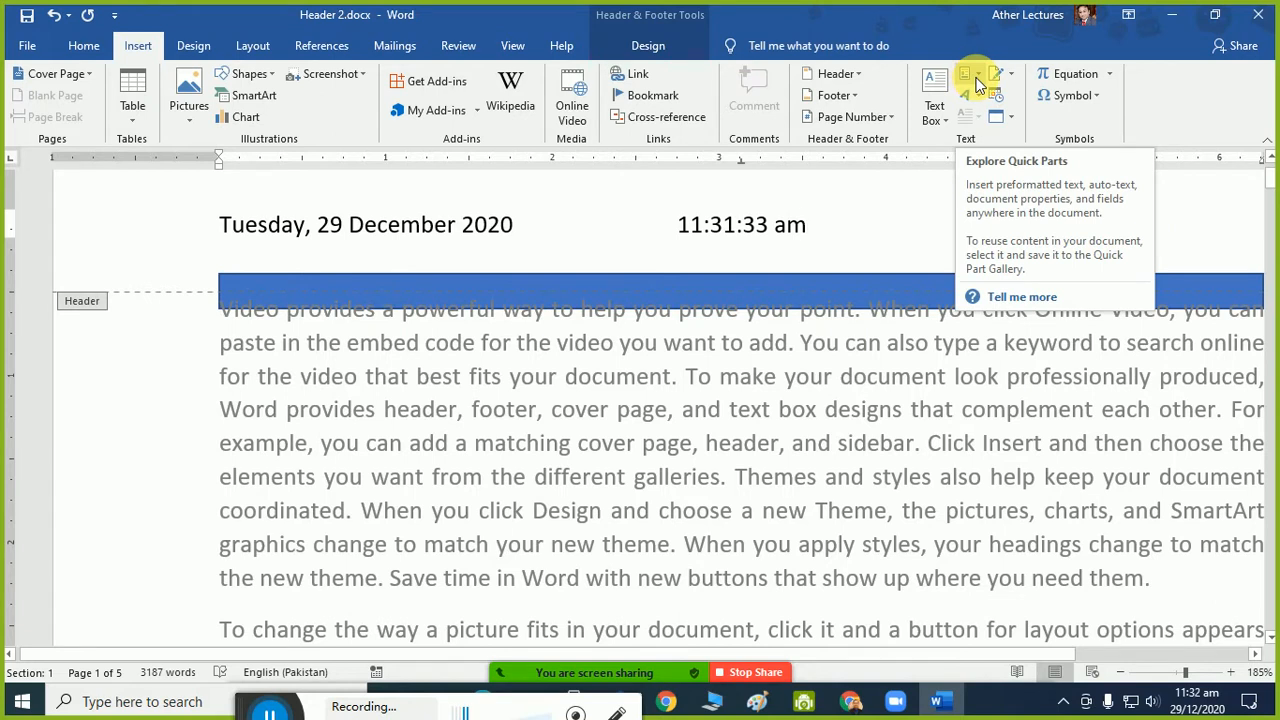
Examine the field names available as Quick Parts, without inserting a field.
left_click(978, 80)
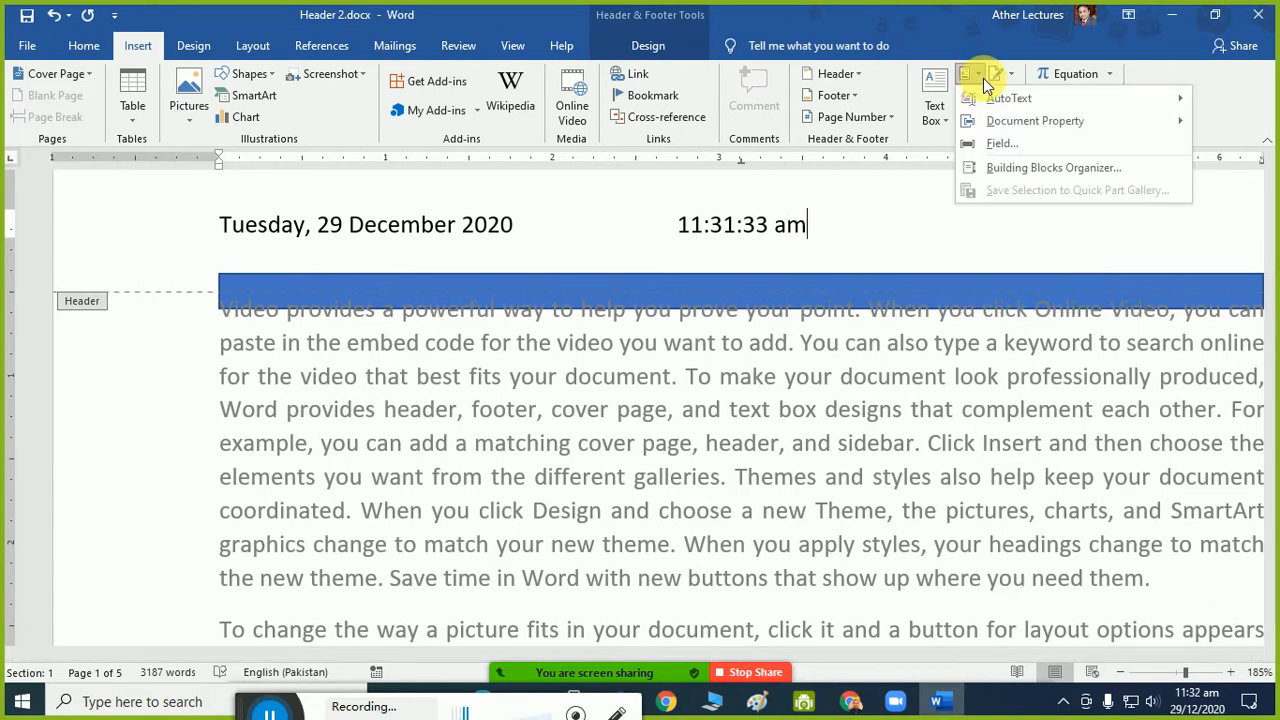
left_click(990, 145)
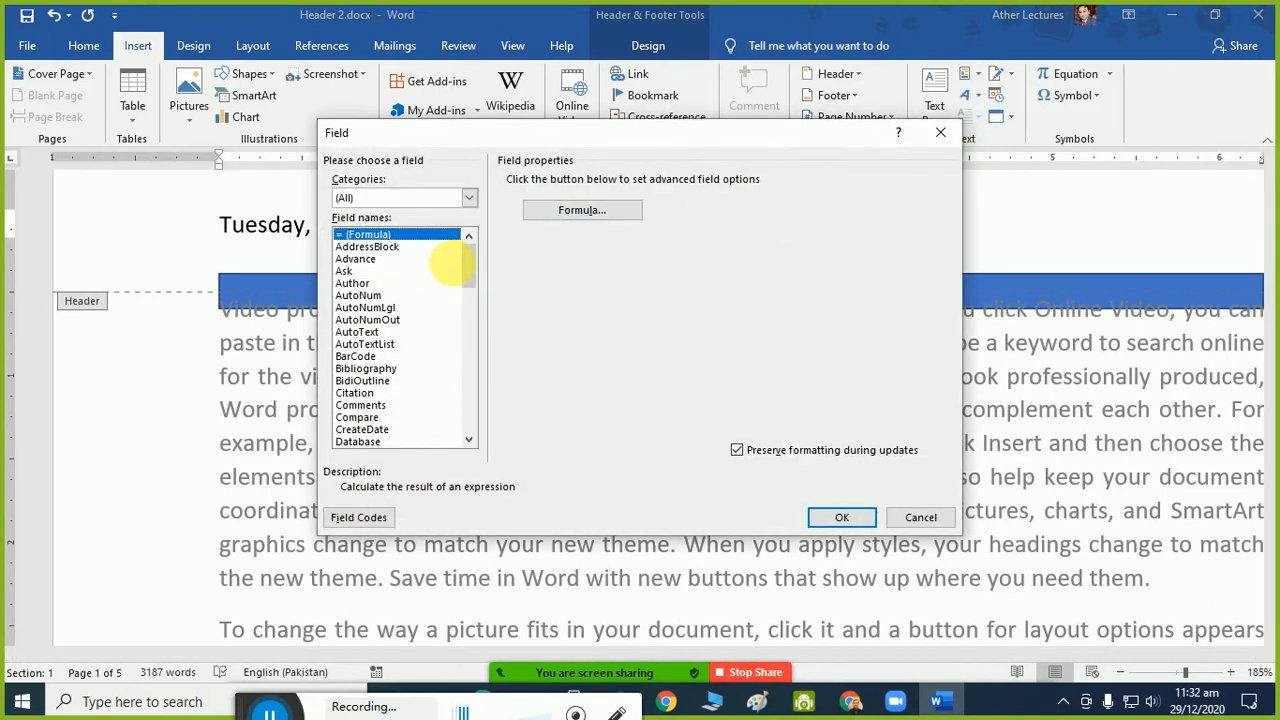
scroll(468, 265, "down", 1)
left_click_drag(468, 265, 473, 193)
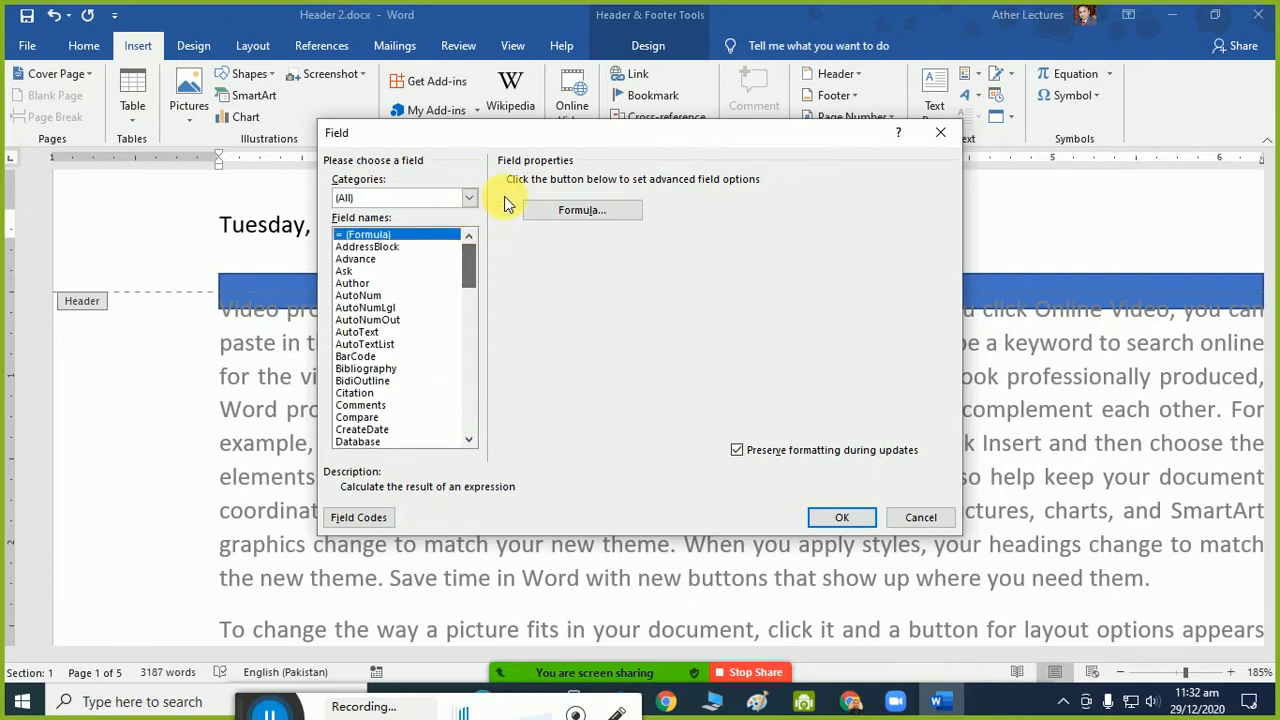
key("Escape")
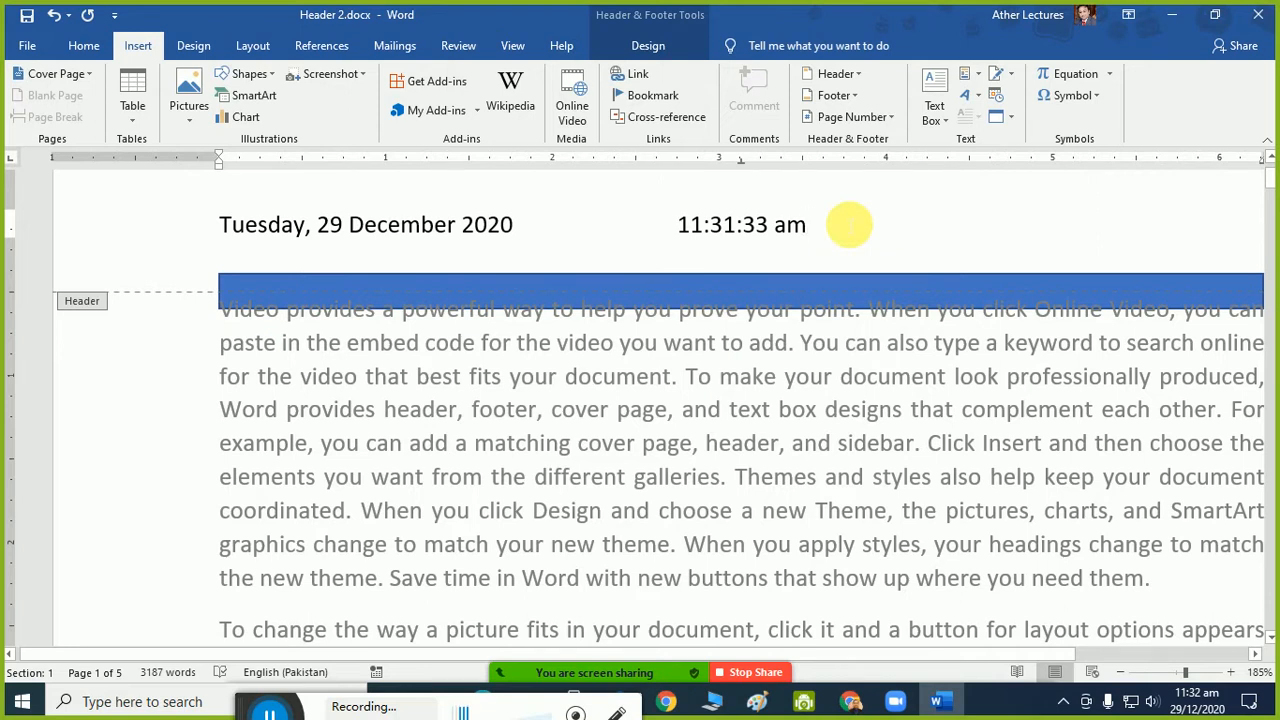
Place the insertion point at the right-aligned end of the header line and examine the document info options and their field list.
left_click(849, 225)
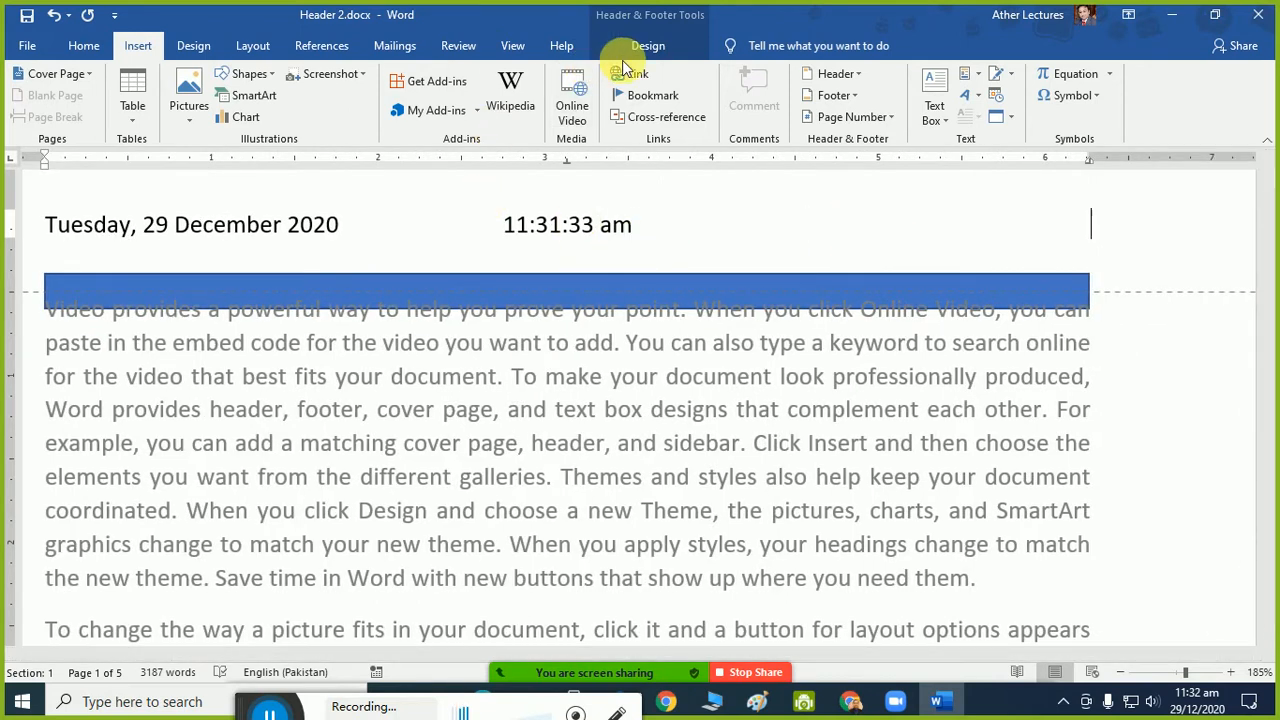
left_click(630, 48)
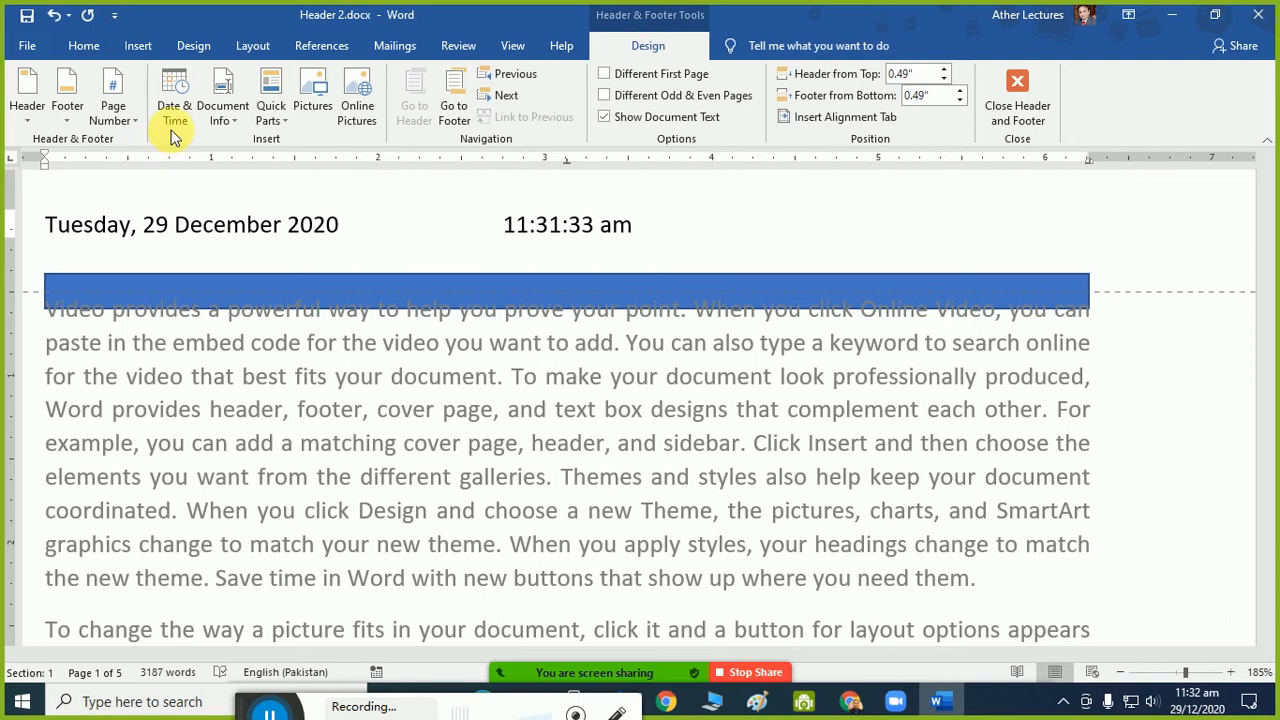
left_click(222, 124)
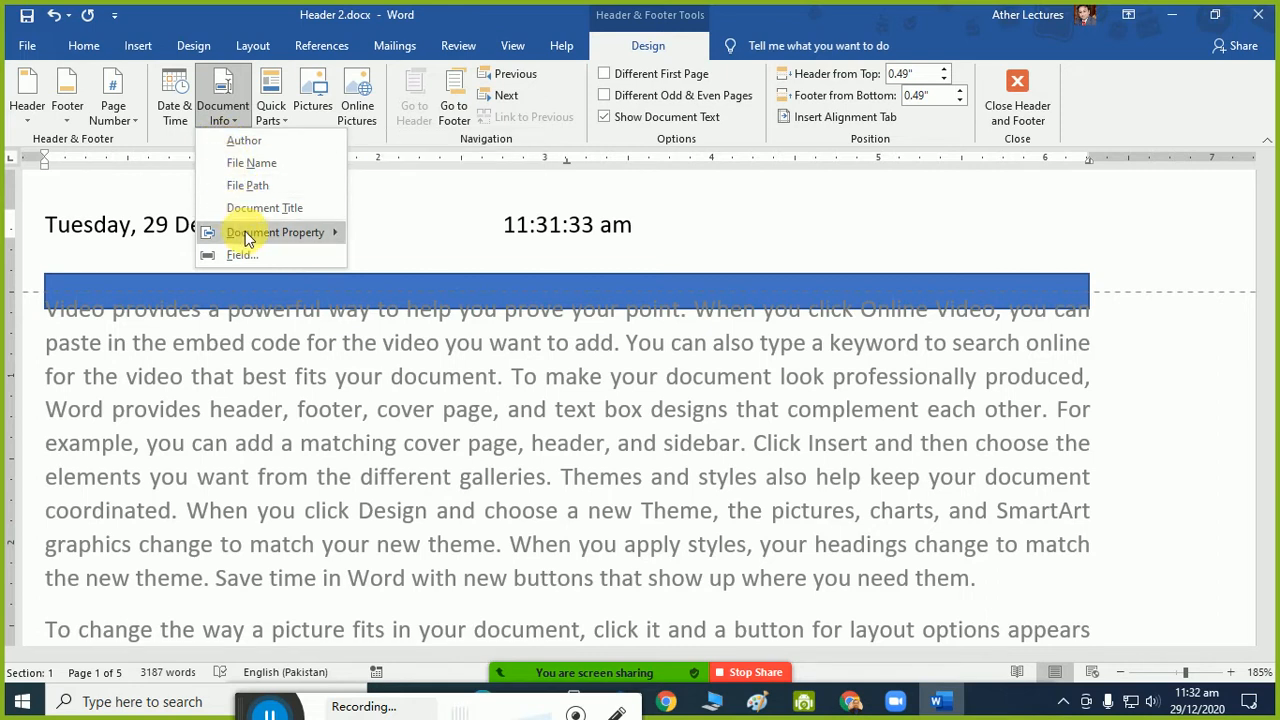
mouse_move(248, 238)
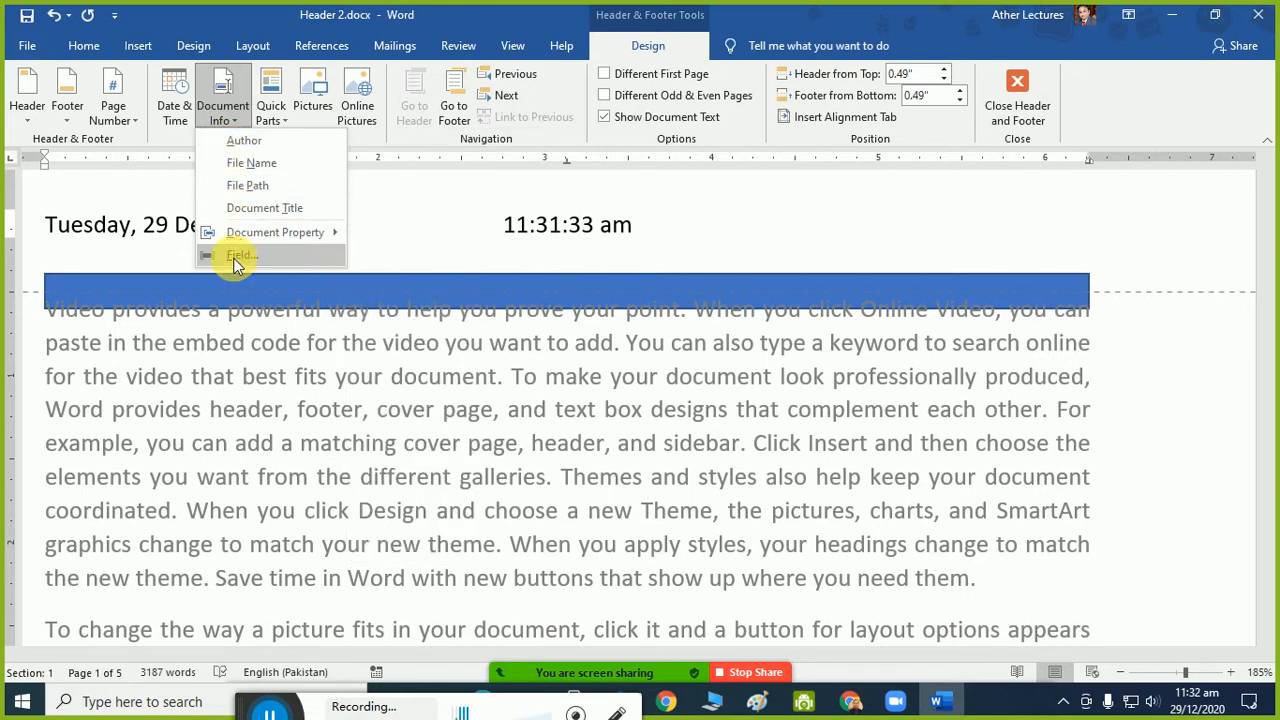
left_click(240, 255)
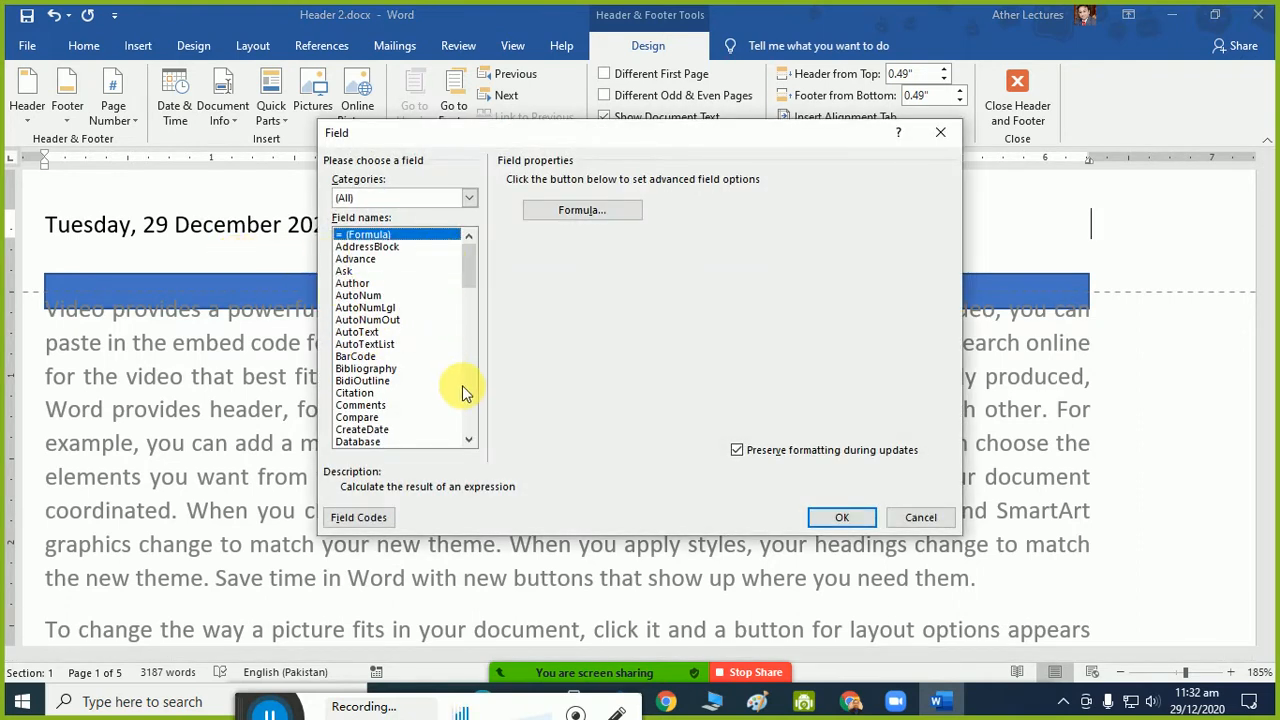
key("Escape")
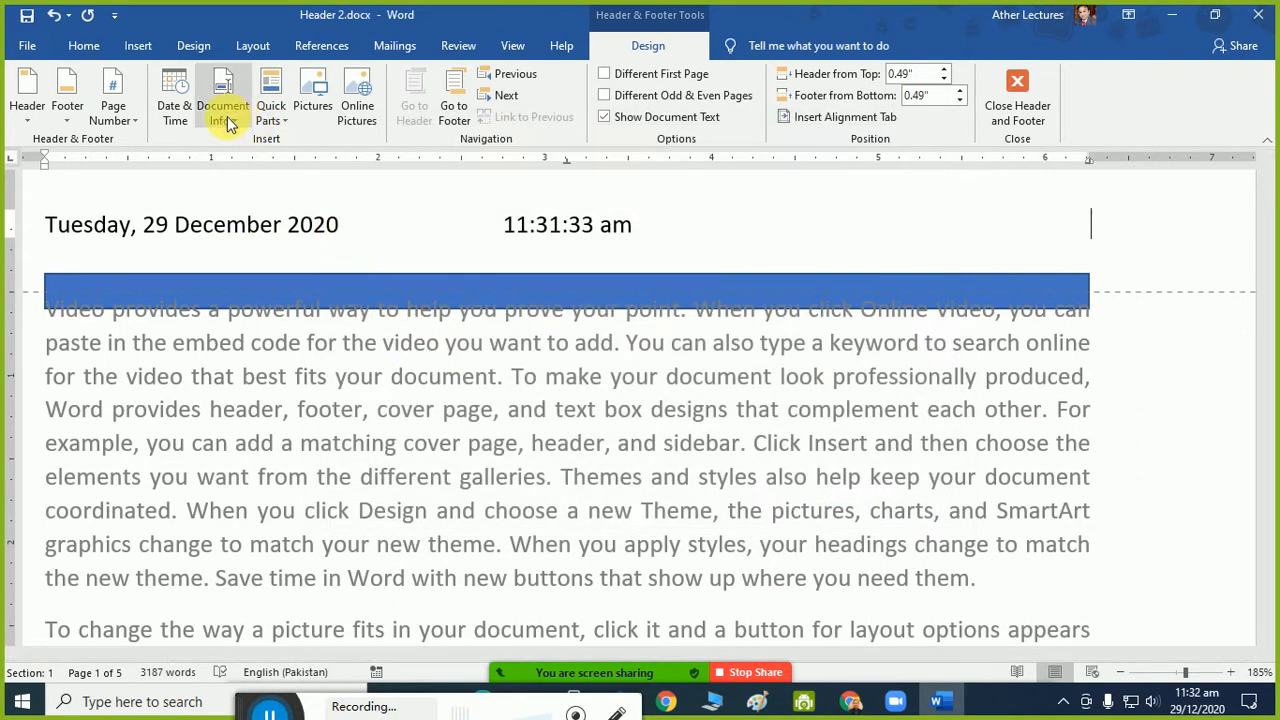
Insert the Document Title at the right-aligned end of the header line and fill it in as "My File".
left_click(228, 120)
left_click(250, 207)
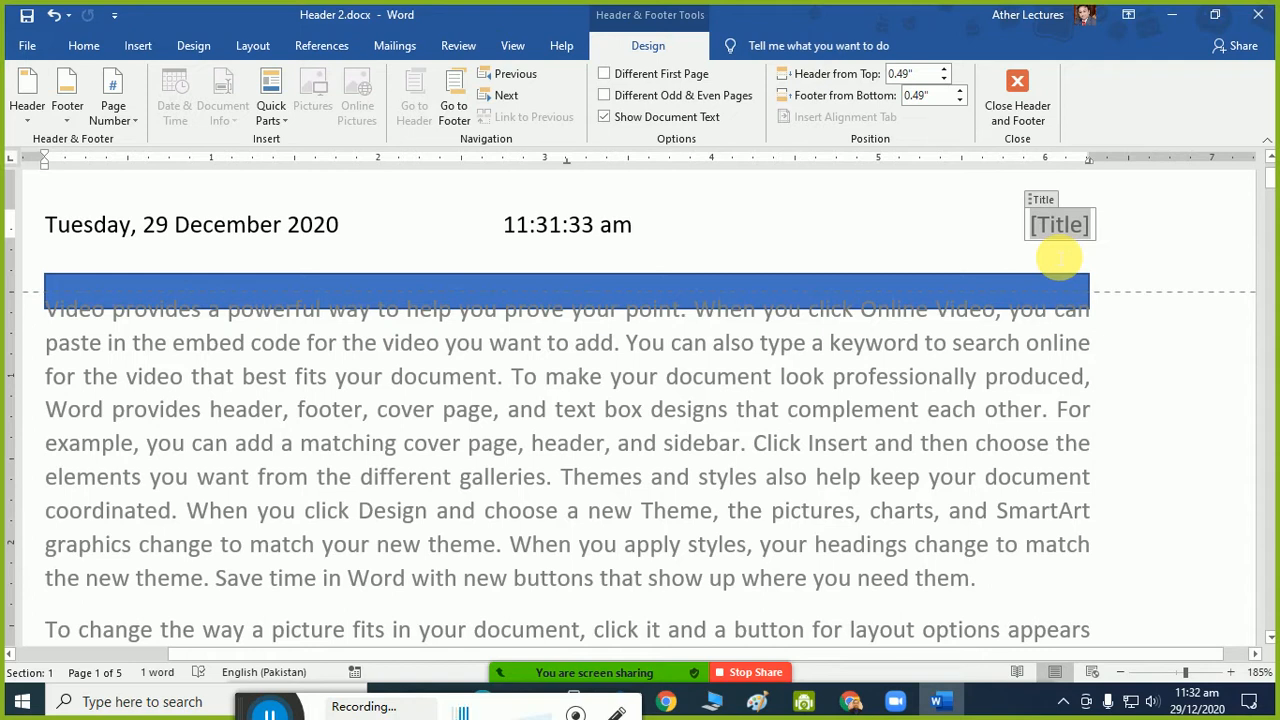
type("My File")
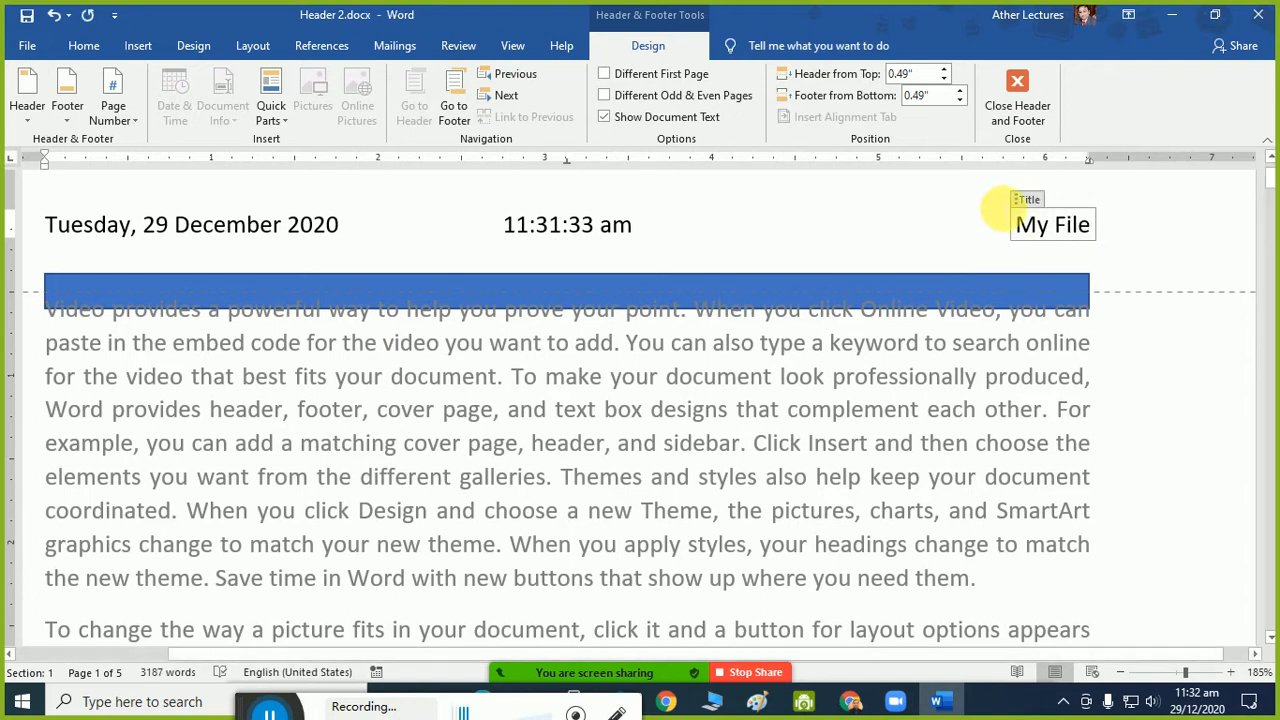
left_click(918, 228)
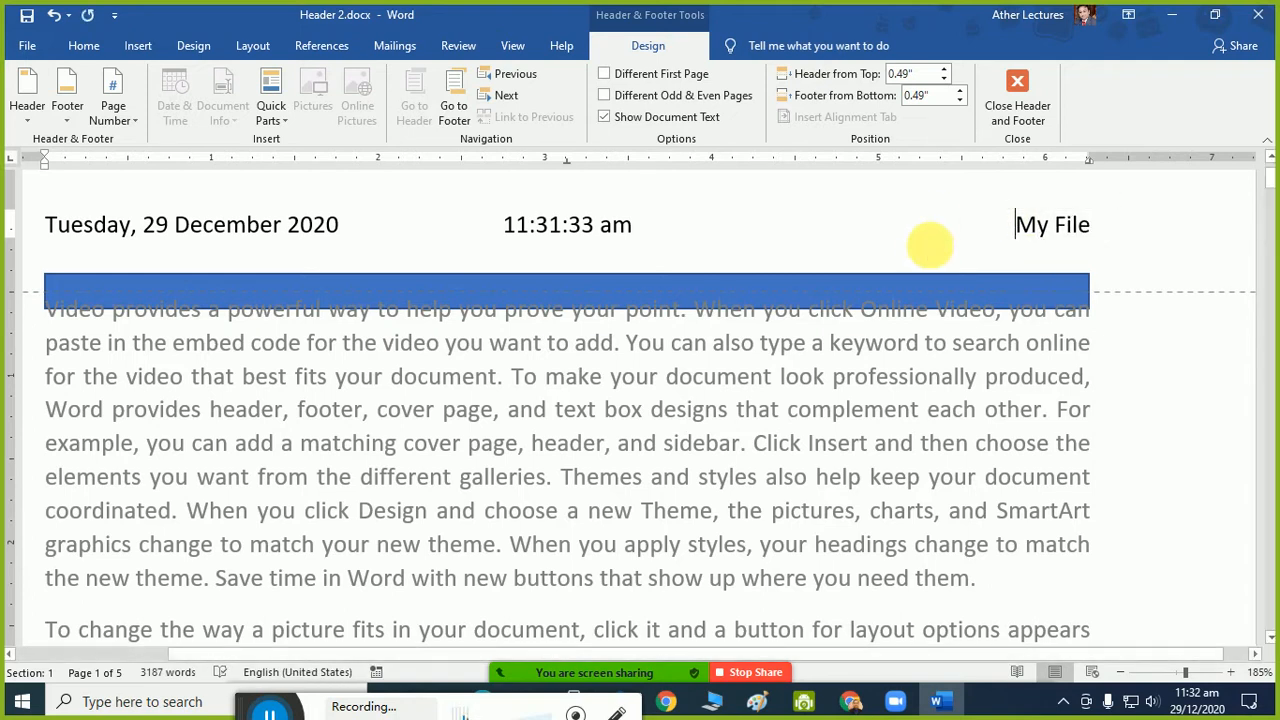
Leave the header and open the footer at the end of page 1 for editing.
scroll(1036, 352, "down", 2)
scroll(1036, 352, "down", 10)
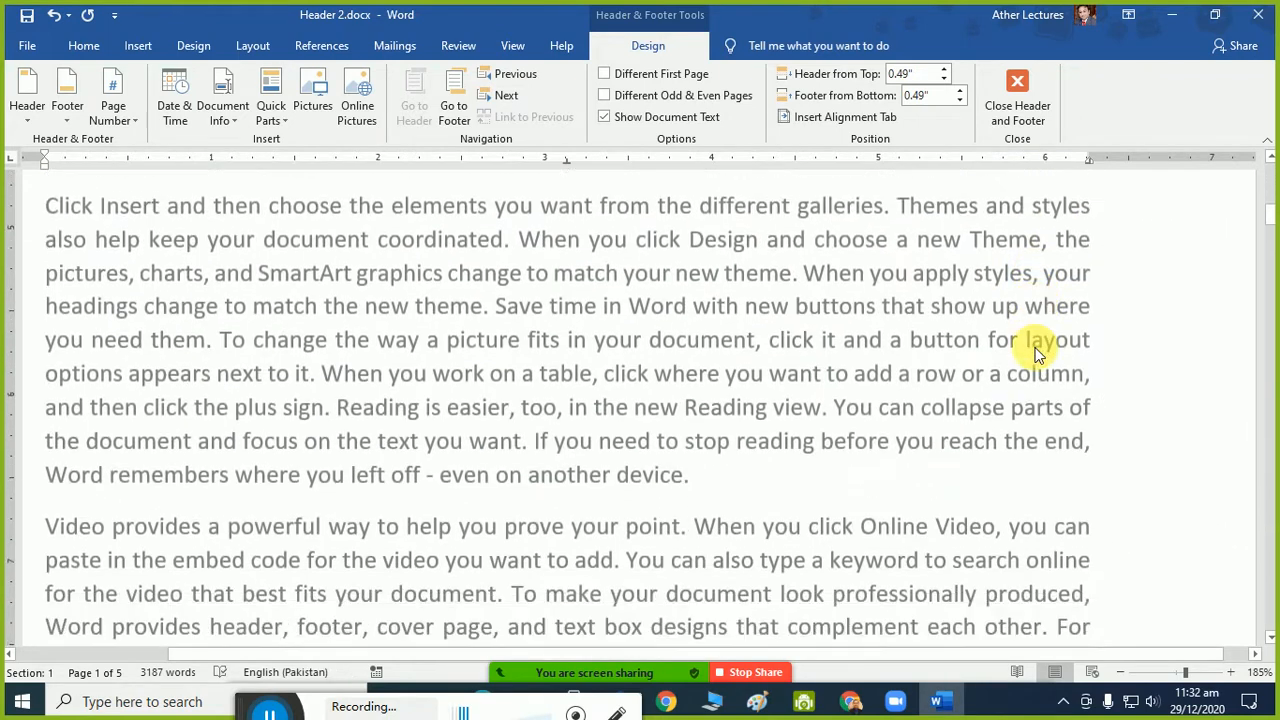
scroll(1036, 352, "down", 5)
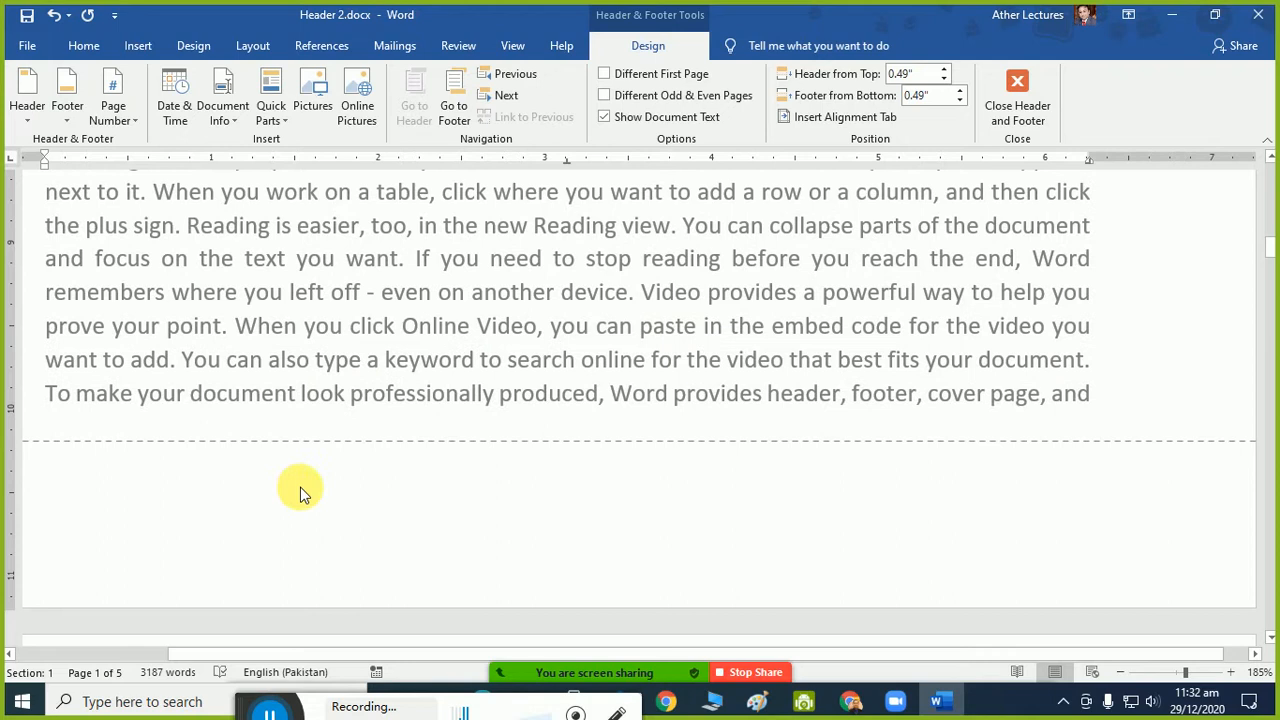
double_click(373, 460)
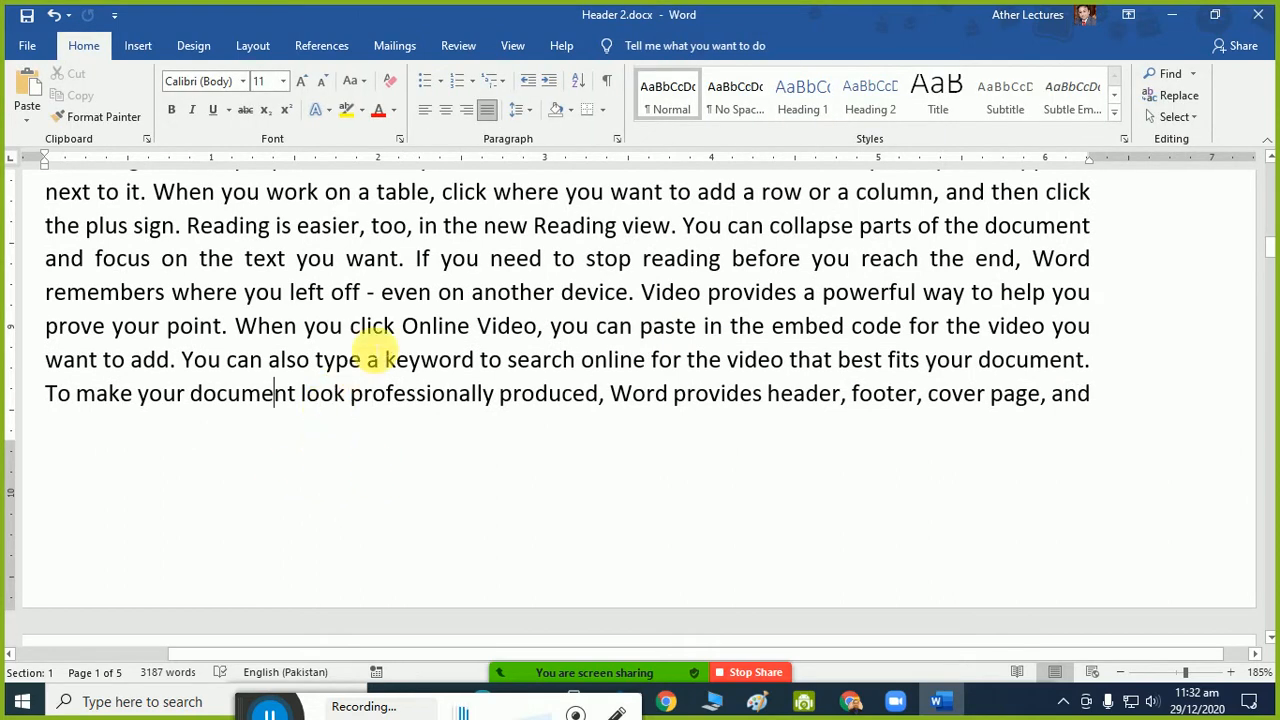
left_click_drag(131, 32, 132, 47)
left_click(131, 47)
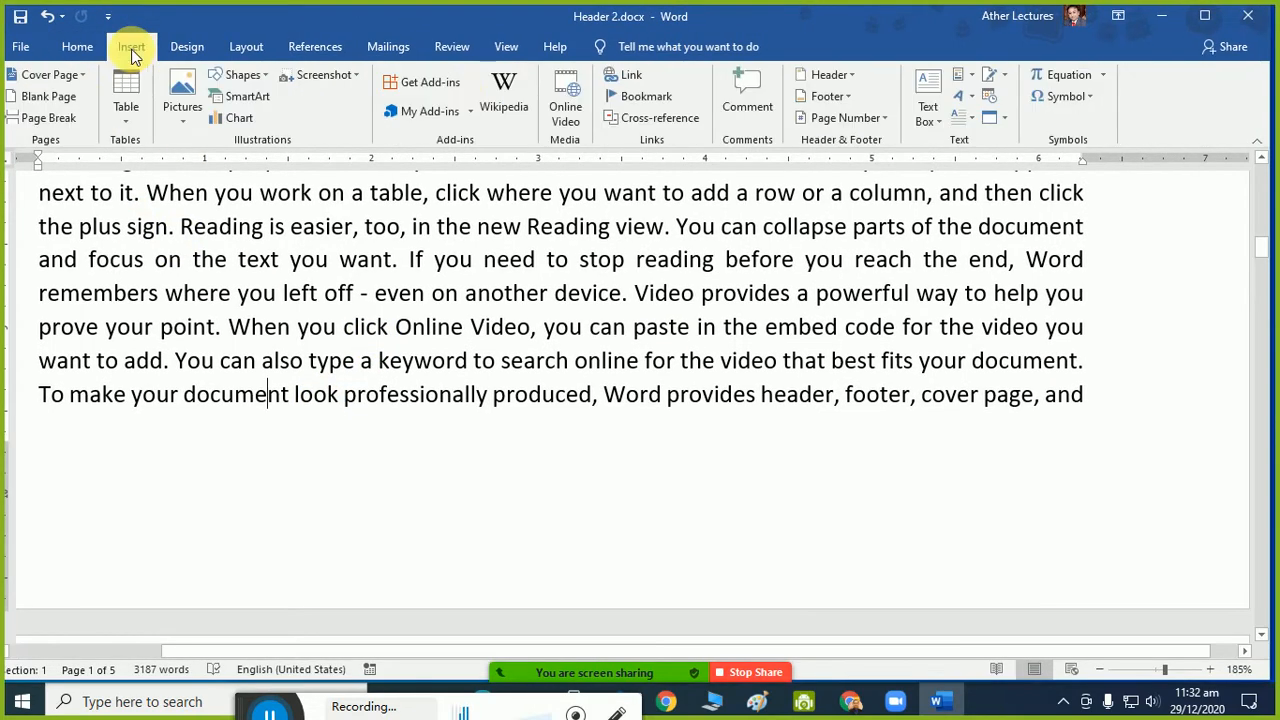
left_click(832, 97)
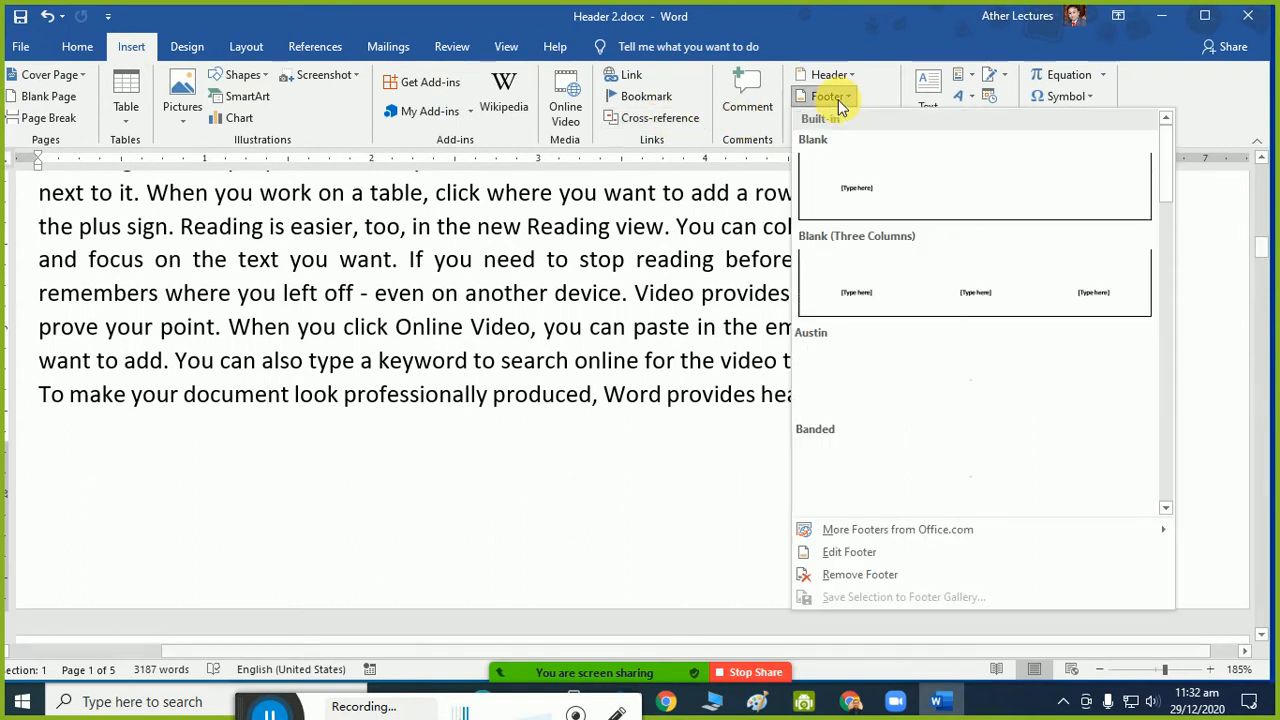
left_click(843, 558)
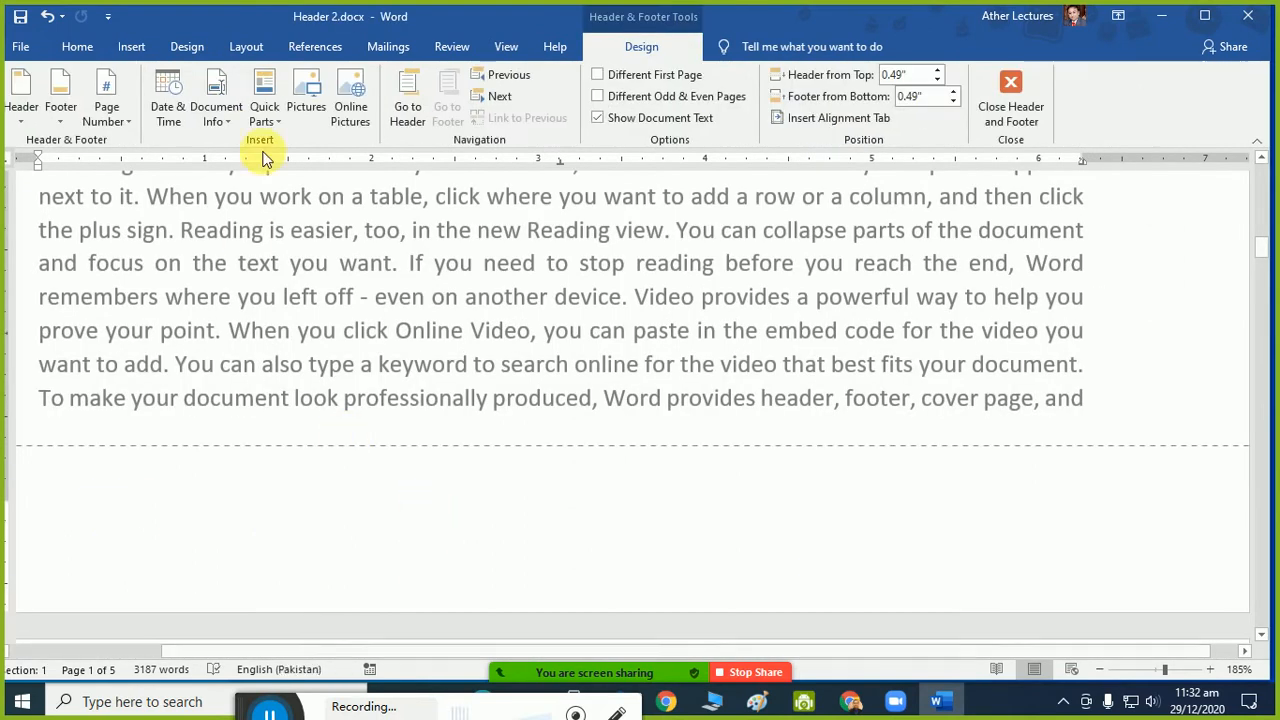
Insert the Company document property at the start of the footer and set it to "EVI".
left_click(263, 118)
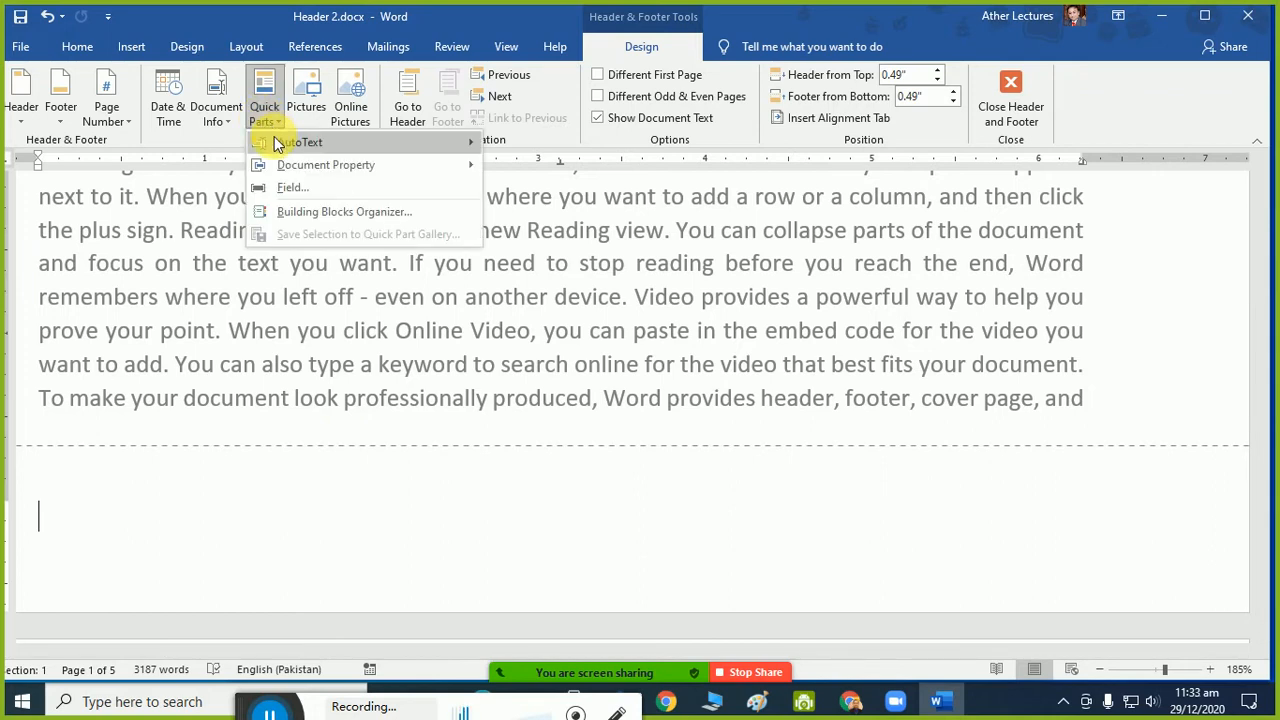
mouse_move(297, 140)
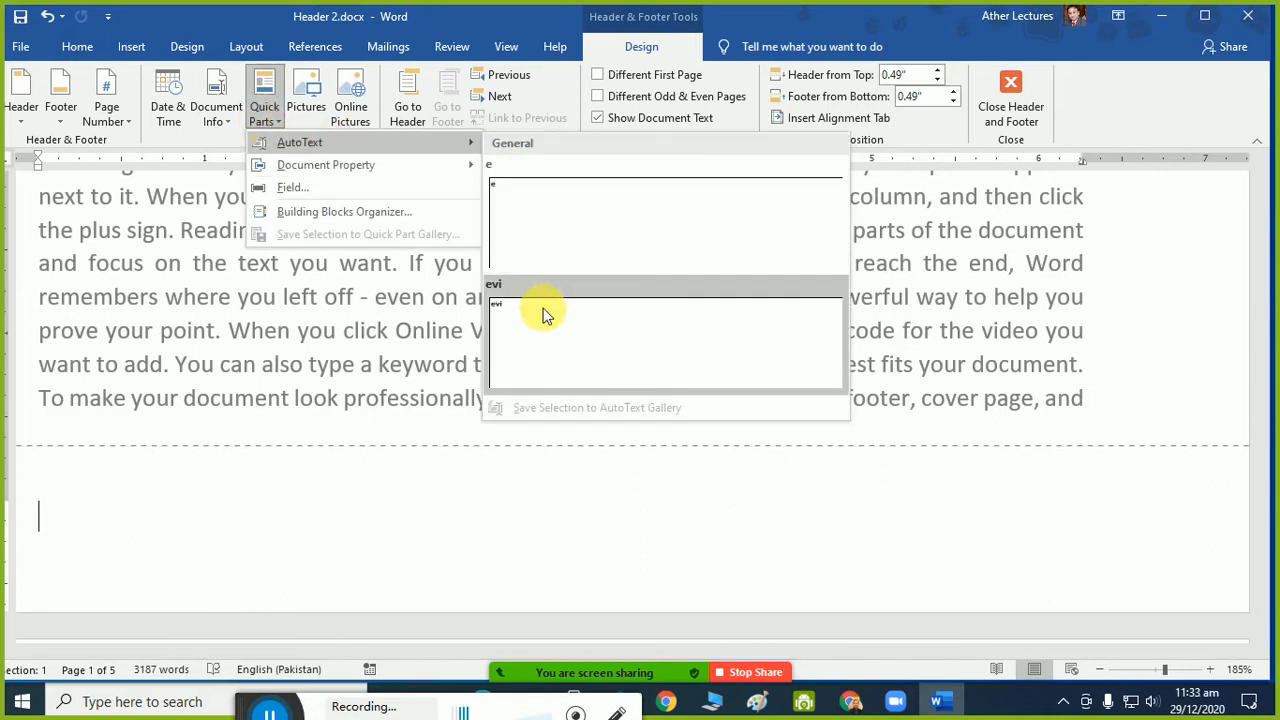
mouse_move(423, 166)
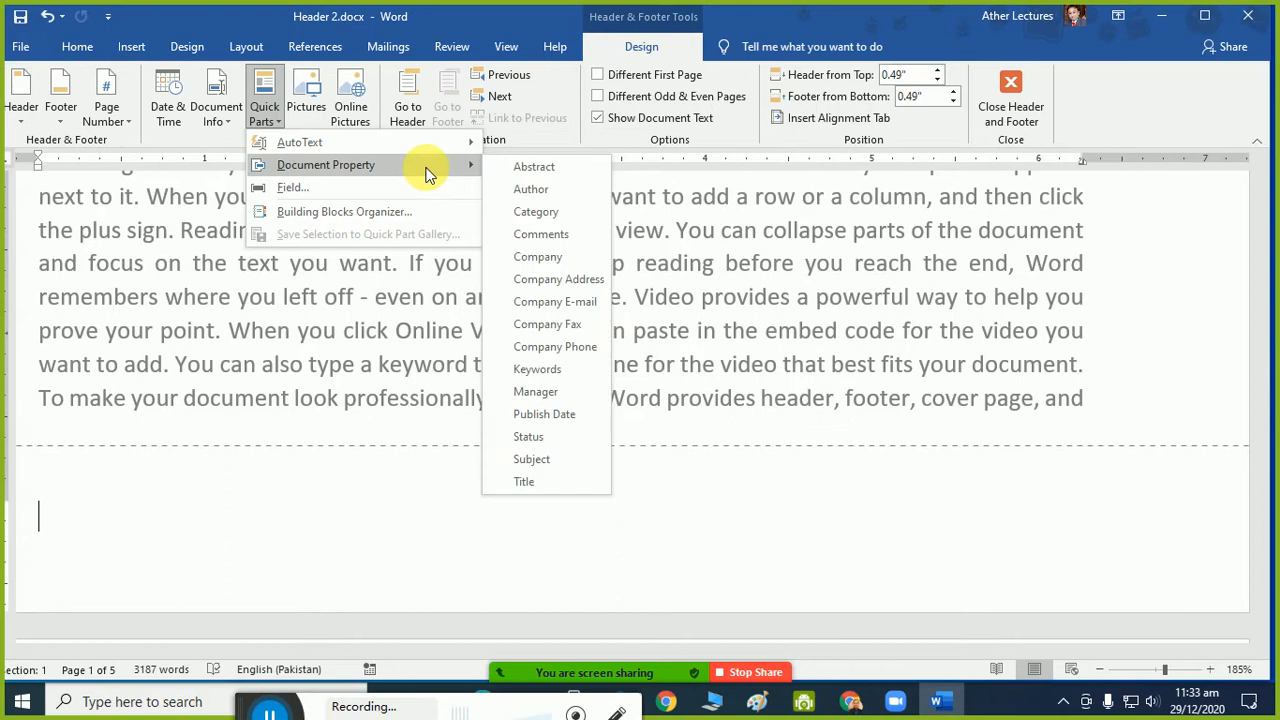
left_click(557, 257)
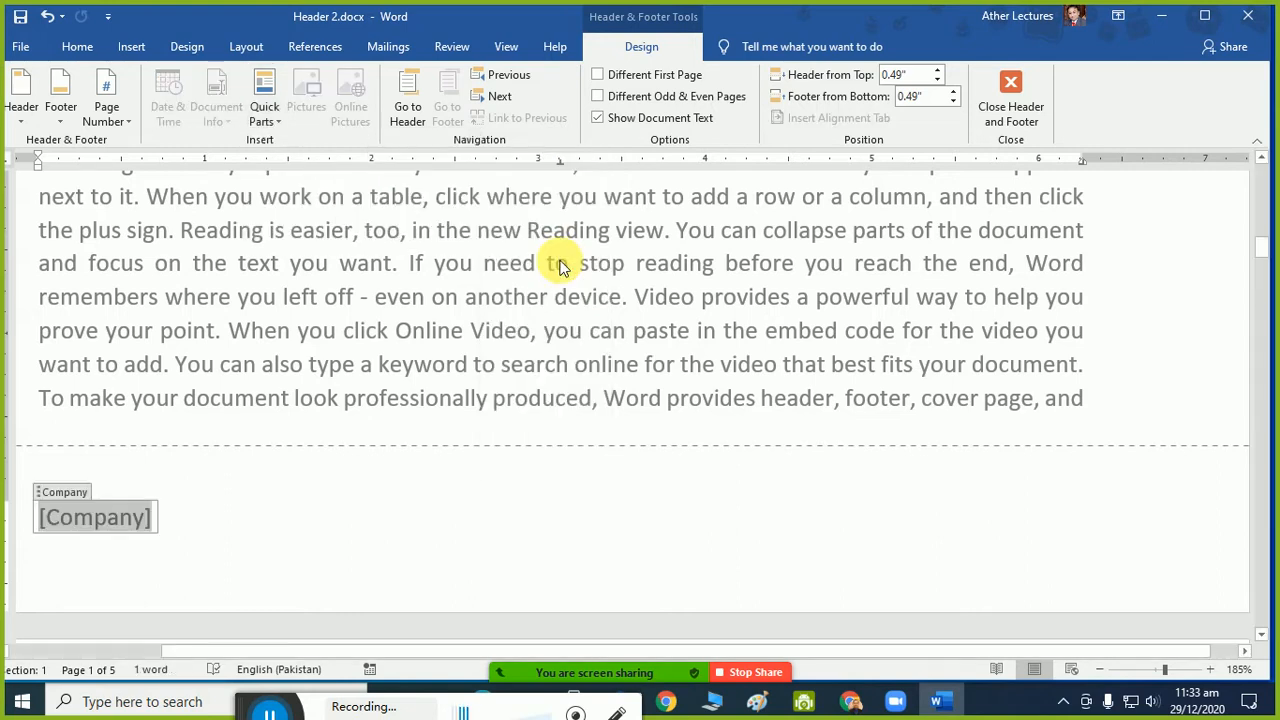
type("EVI")
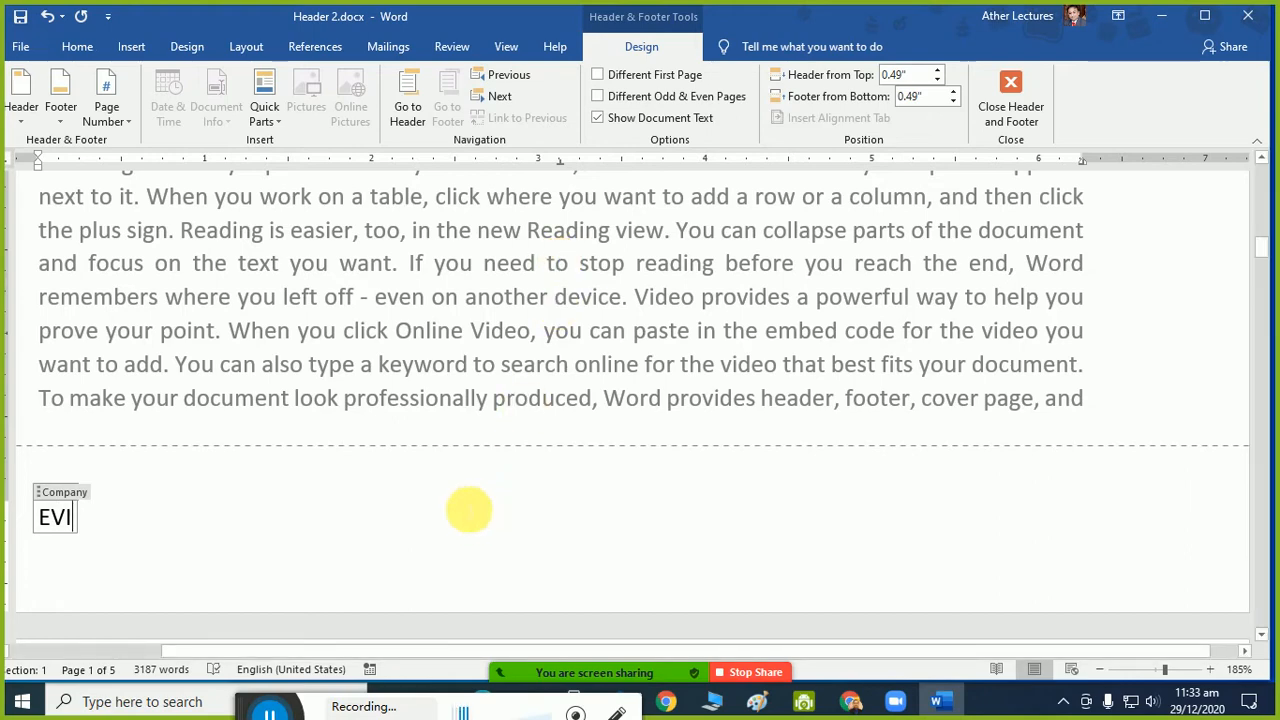
Place the insertion point at the centre of the footer line, outside the Company field, undoing a first placement beyond the centre.
key("Tab")
scroll(524, 386, "down", 10)
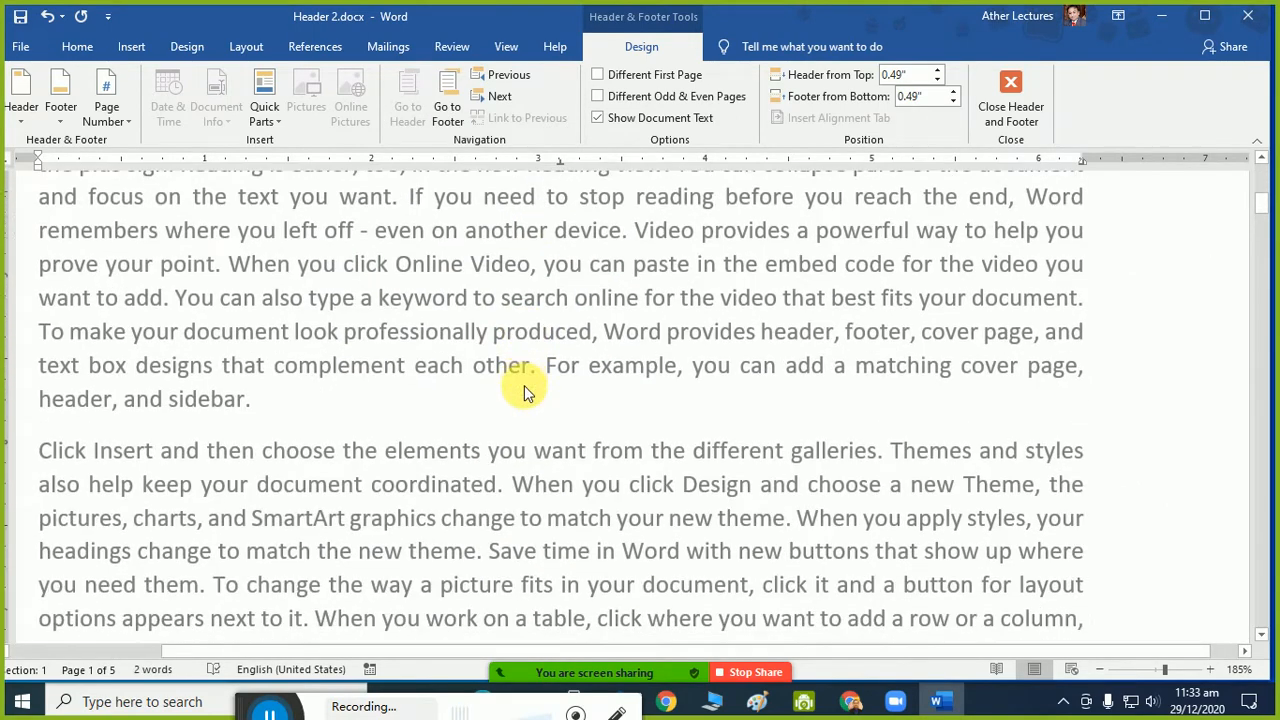
scroll(530, 385, "down", 2)
left_click(440, 430)
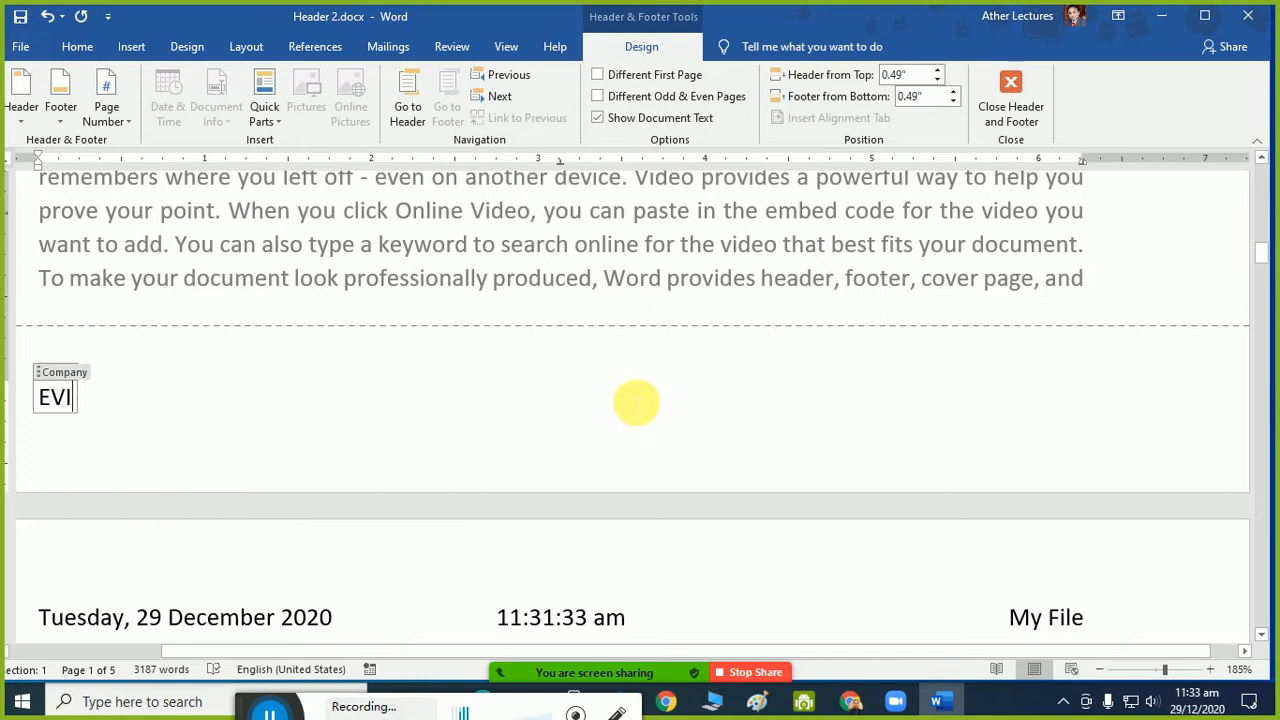
left_click(630, 400)
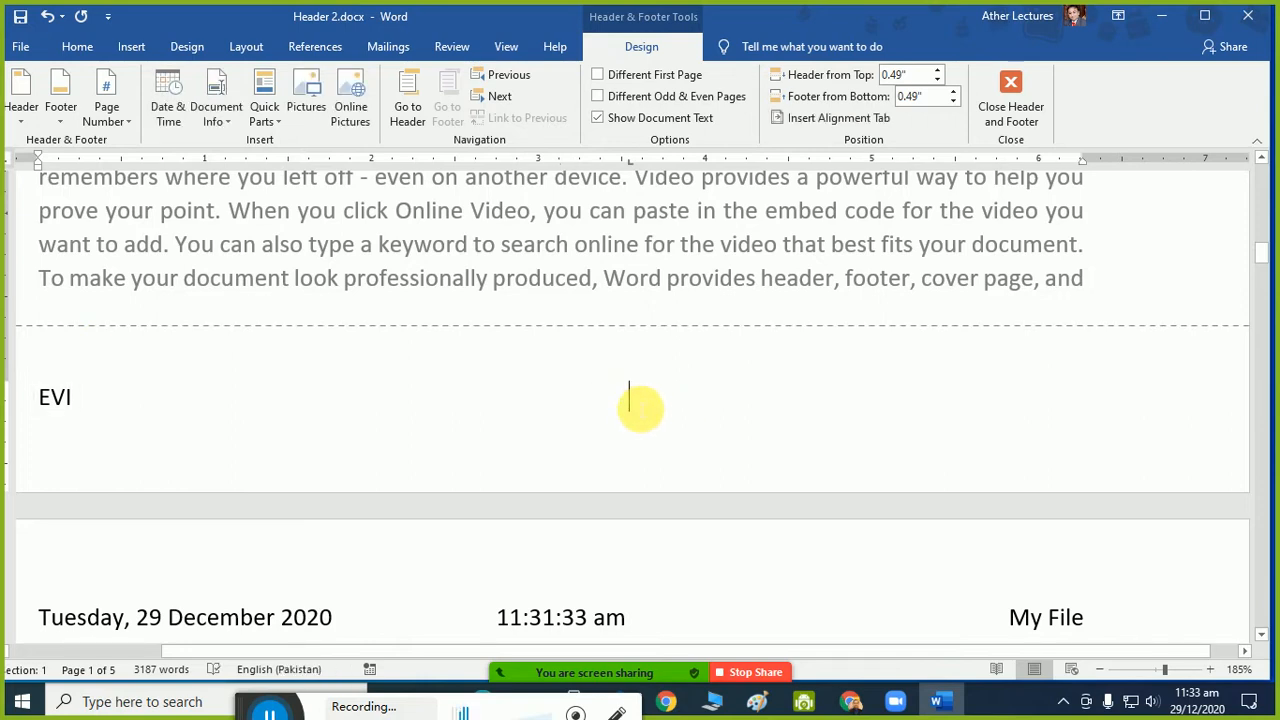
key("ctrl+z")
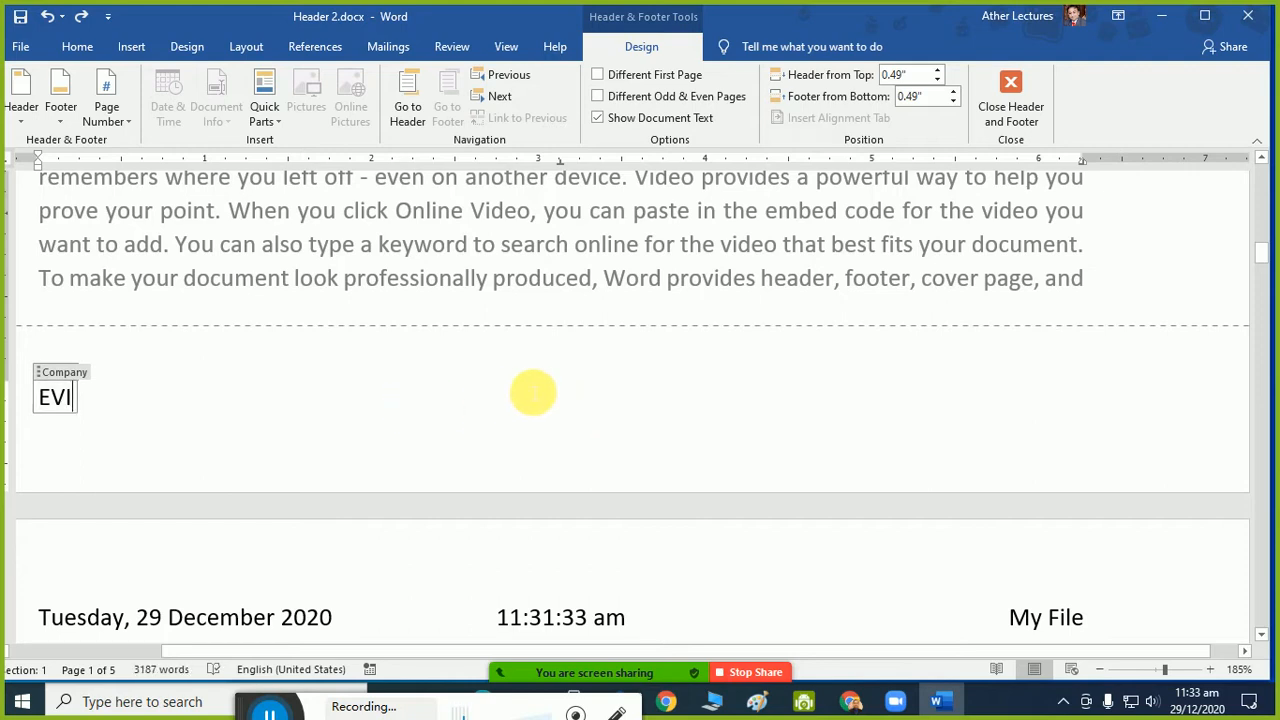
left_click(533, 393)
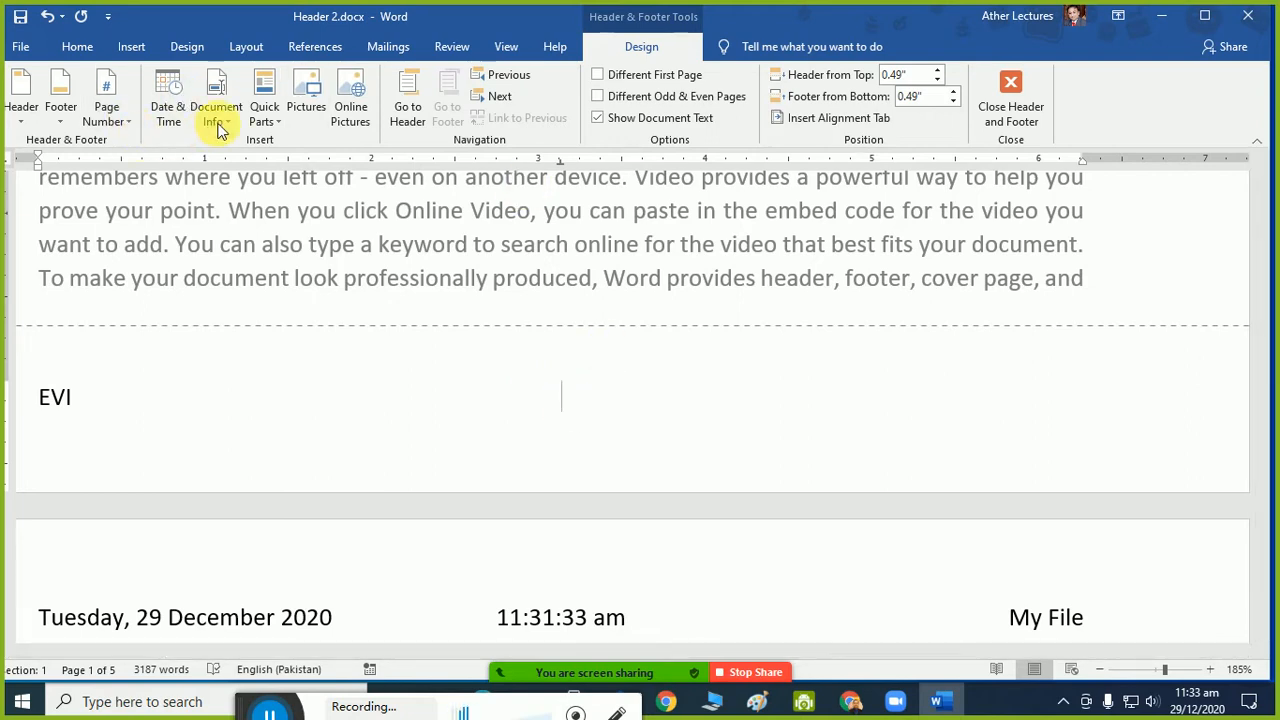
Browse the Quick Parts AutoText entries and the Building Blocks Organizer, previewing the Ion (Dark) header without inserting it.
left_click(264, 120)
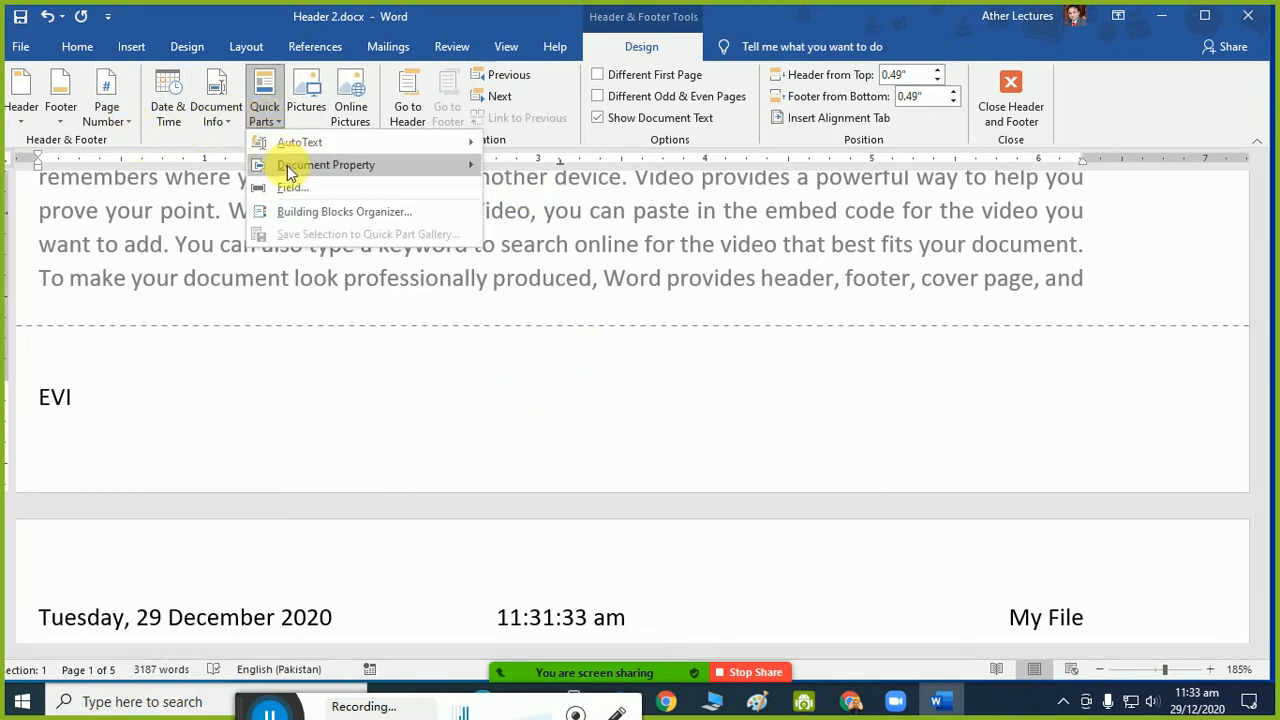
mouse_move(287, 165)
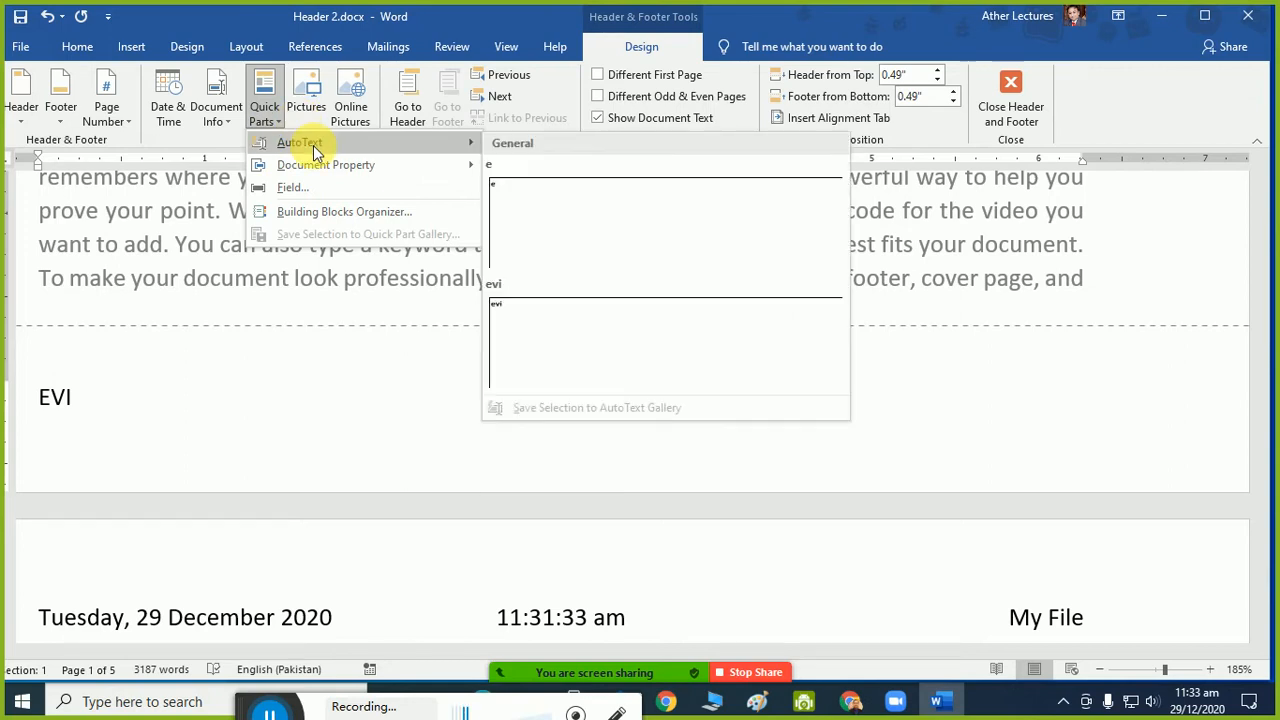
left_click(355, 212)
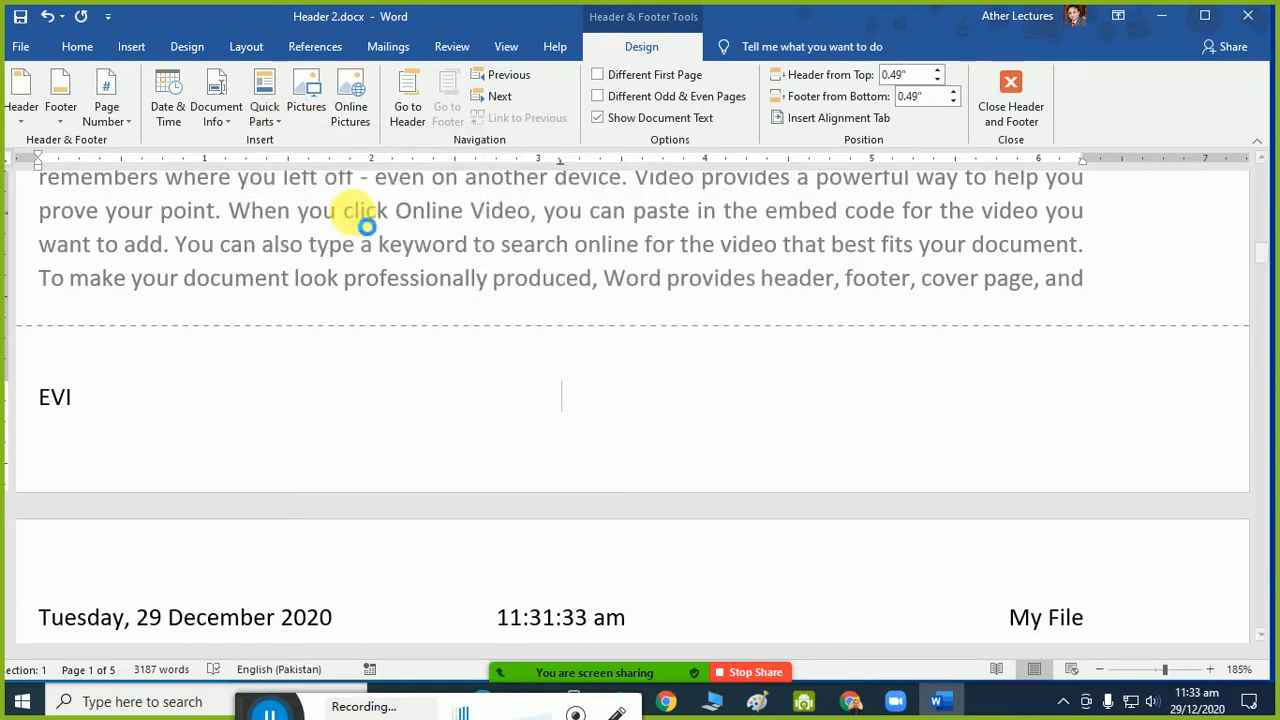
left_click(362, 163)
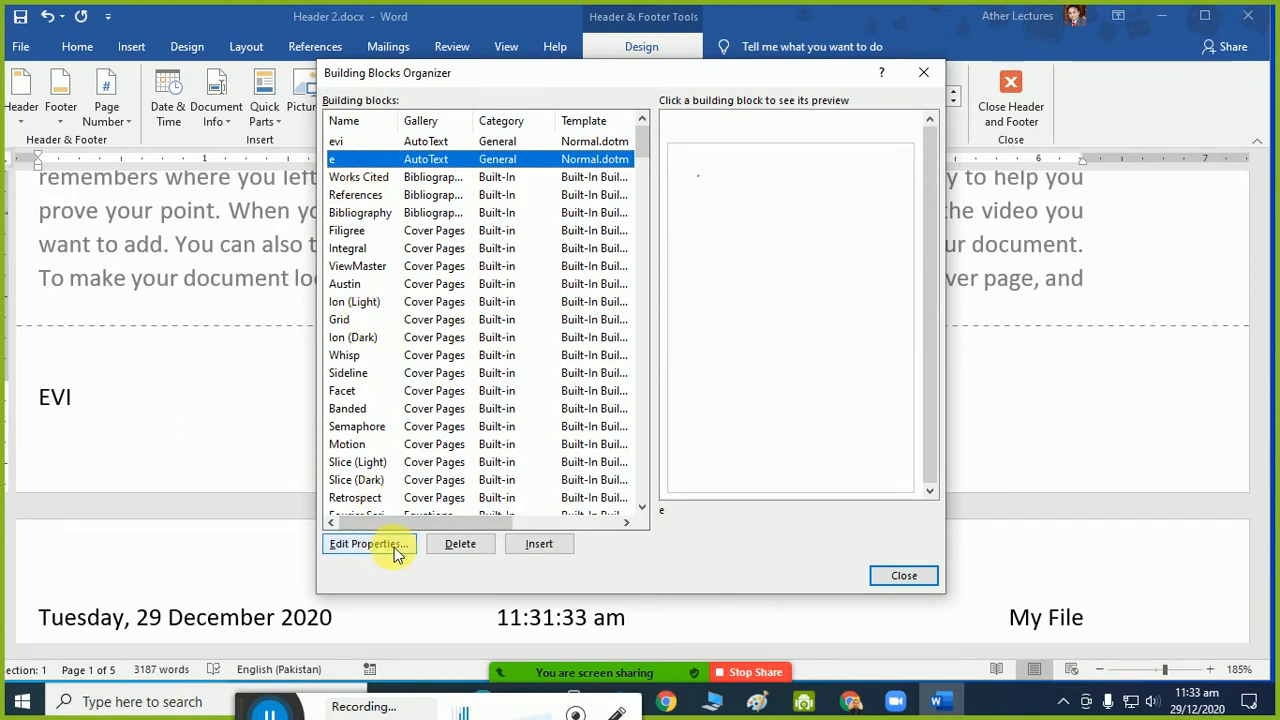
scroll(377, 367, "down", 9)
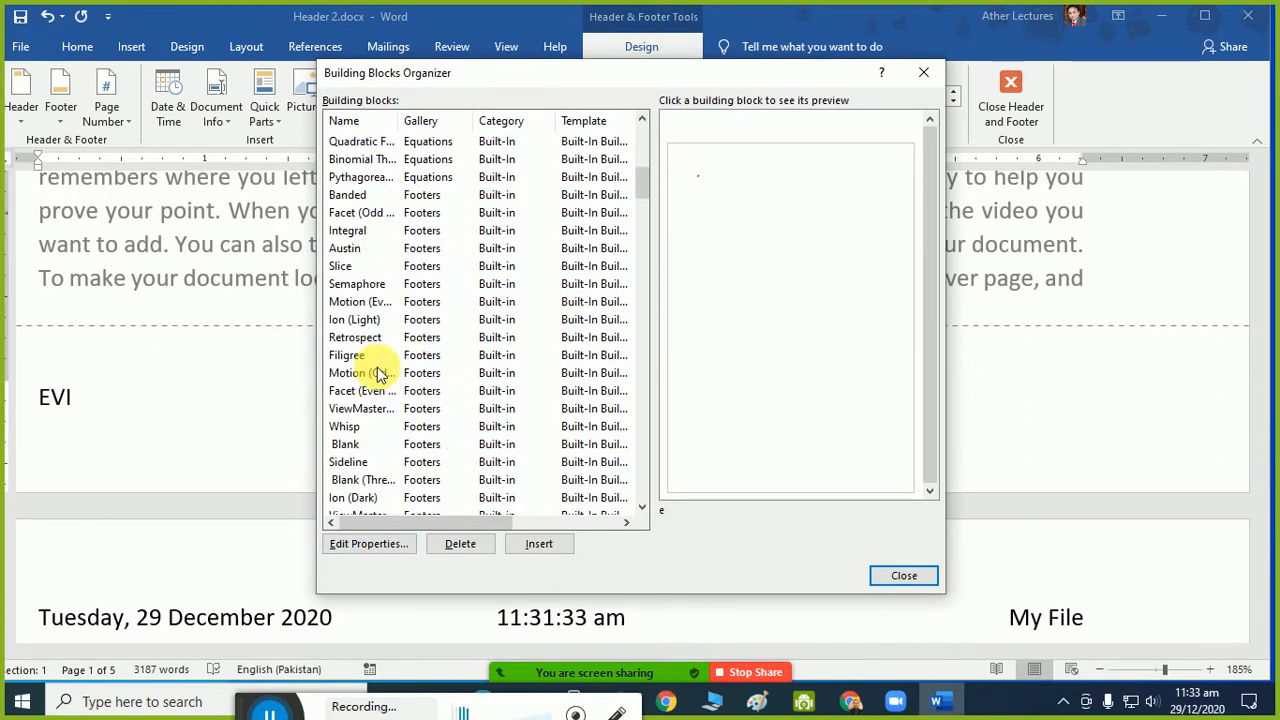
scroll(377, 373, "down", 6)
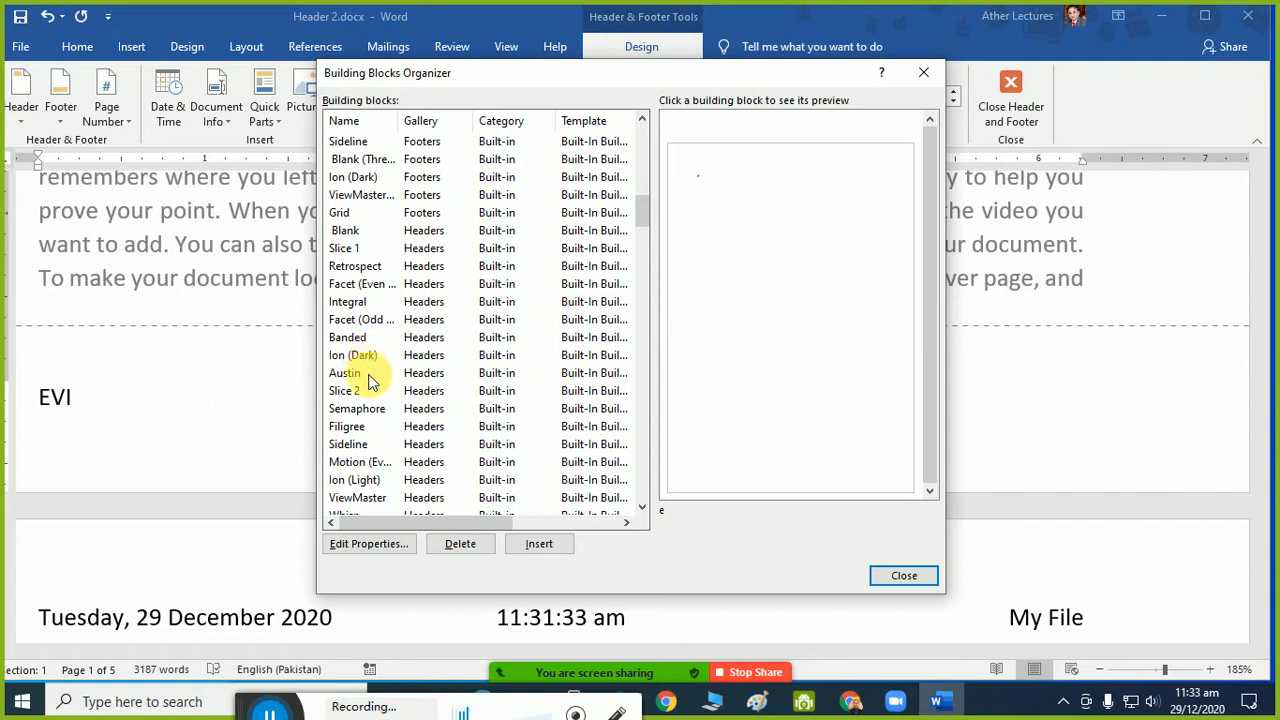
left_click(352, 356)
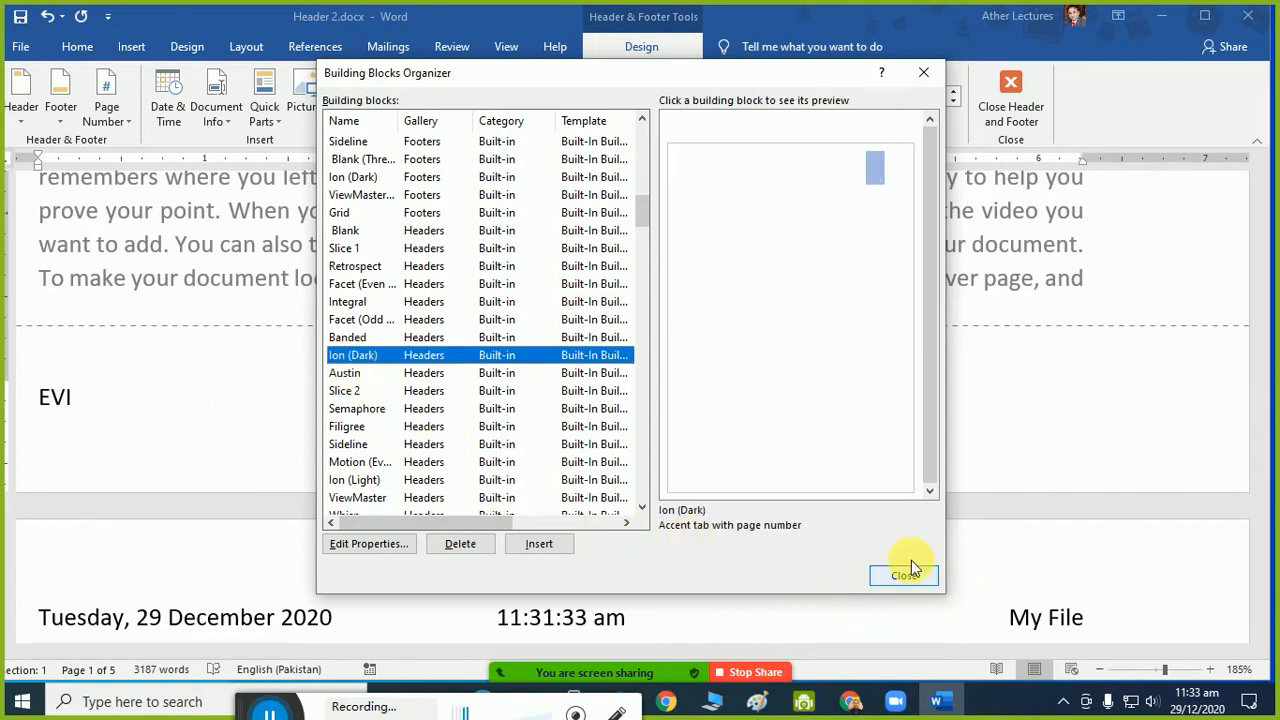
left_click(922, 72)
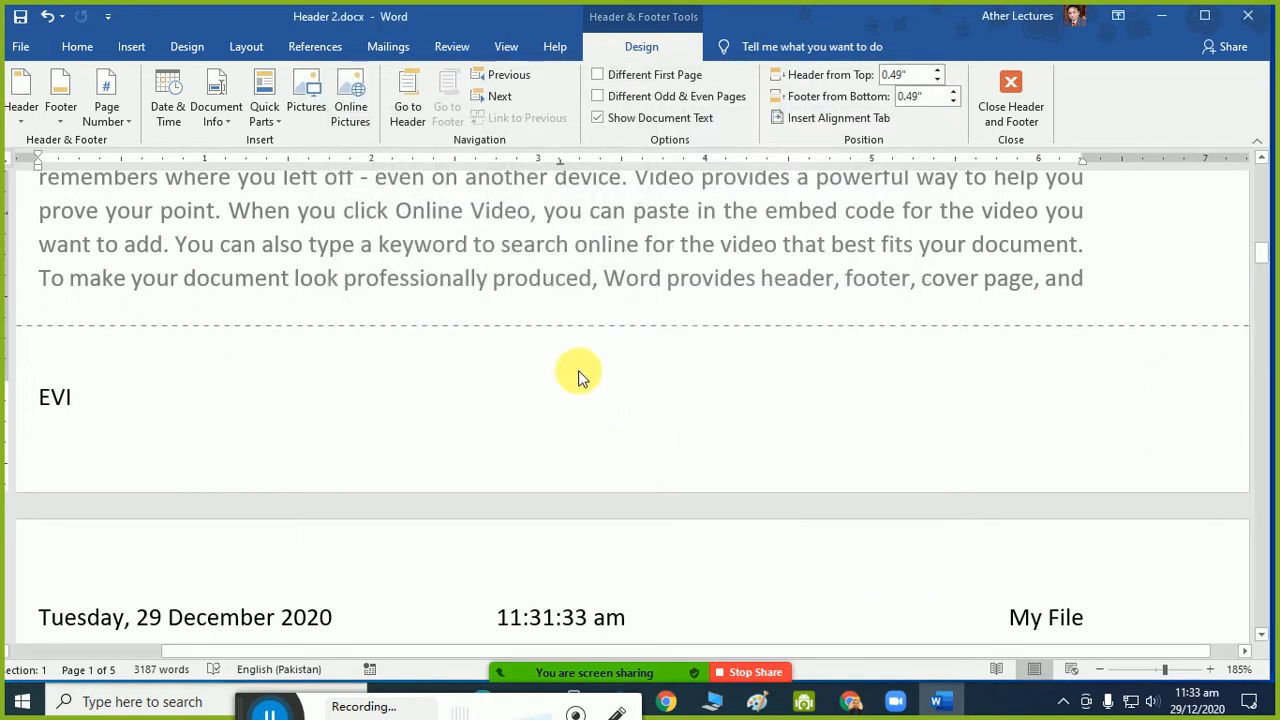
Insert the picture edge.jpg from the Desktop folder at the centre of the footer line.
left_click(306, 116)
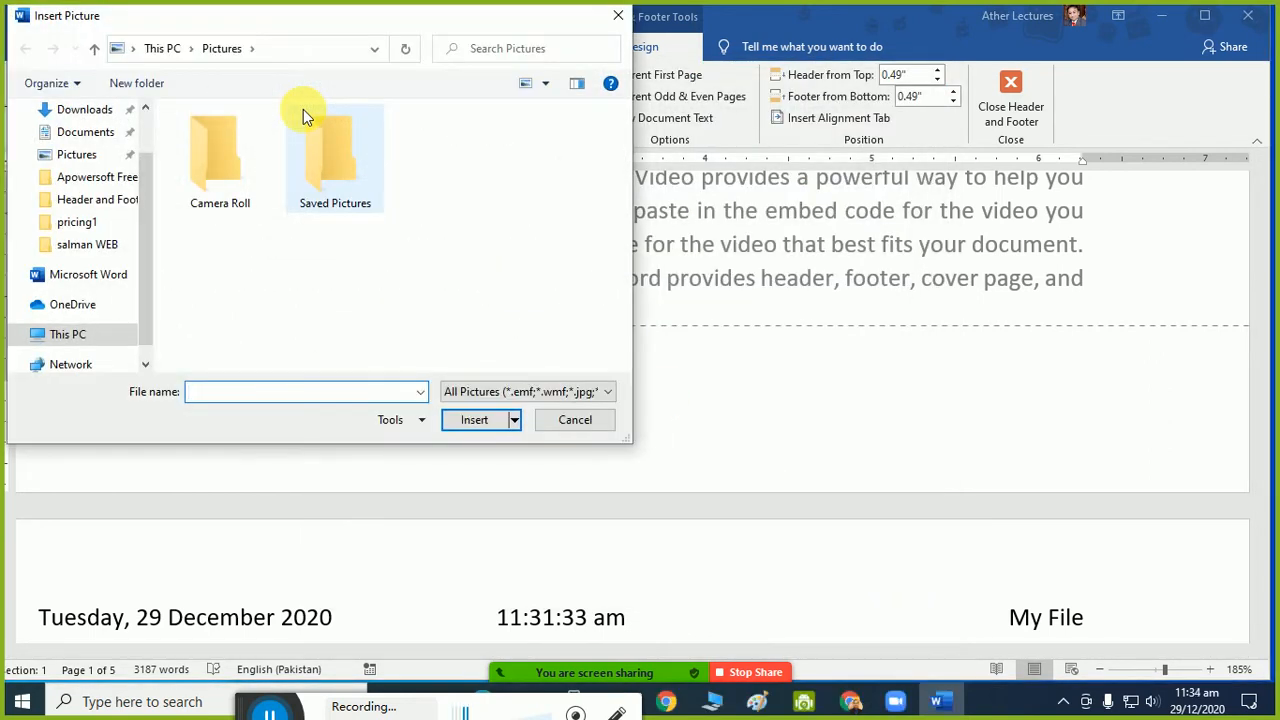
scroll(130, 220, "up", 2)
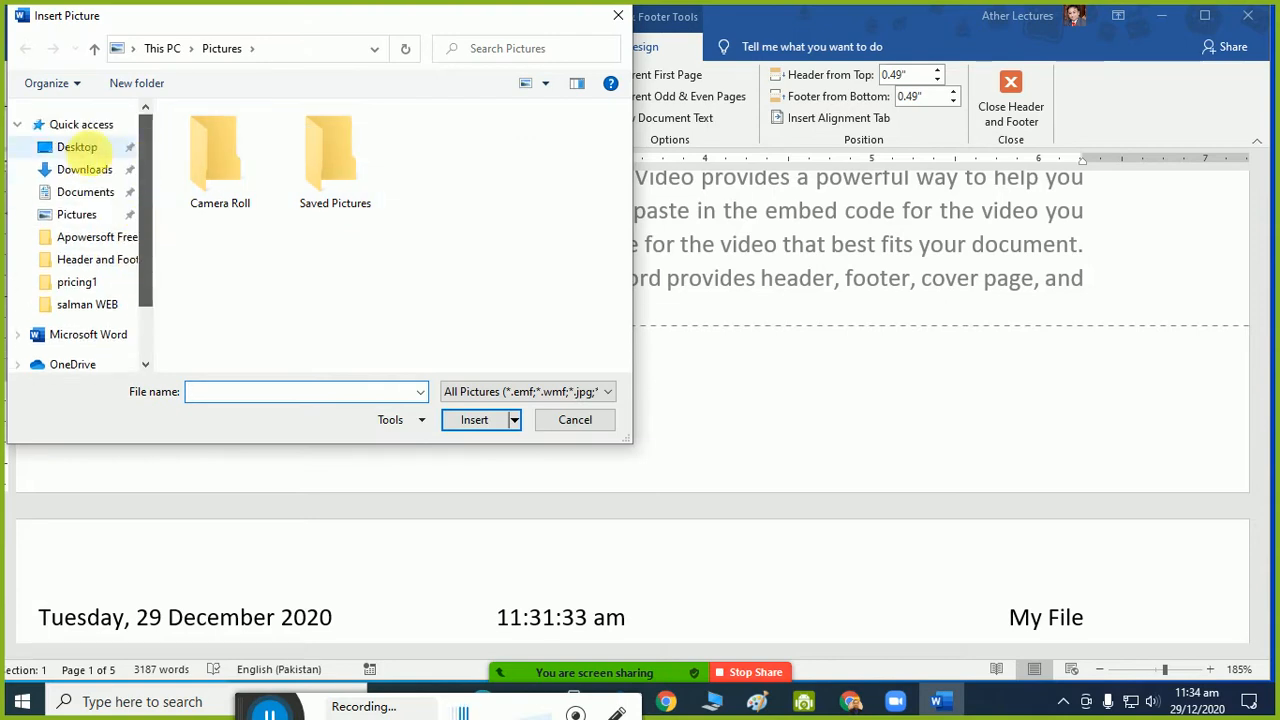
left_click(77, 147)
left_click(512, 248)
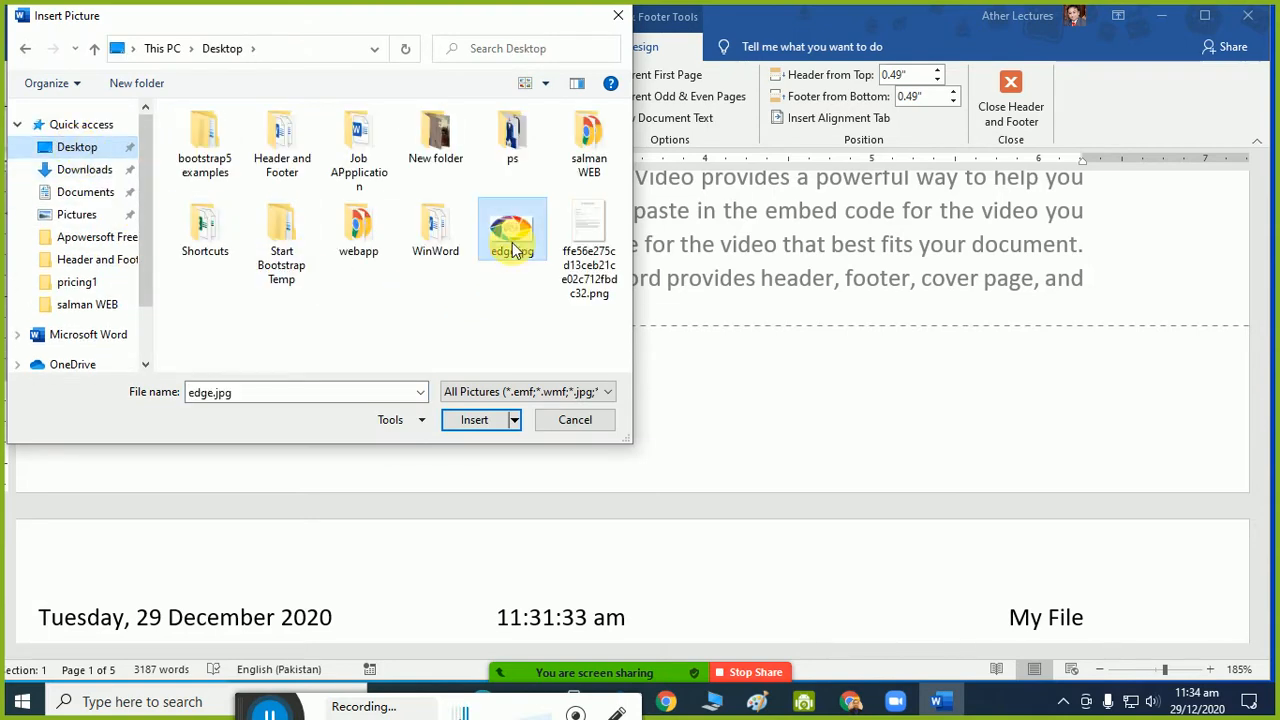
left_click(466, 424)
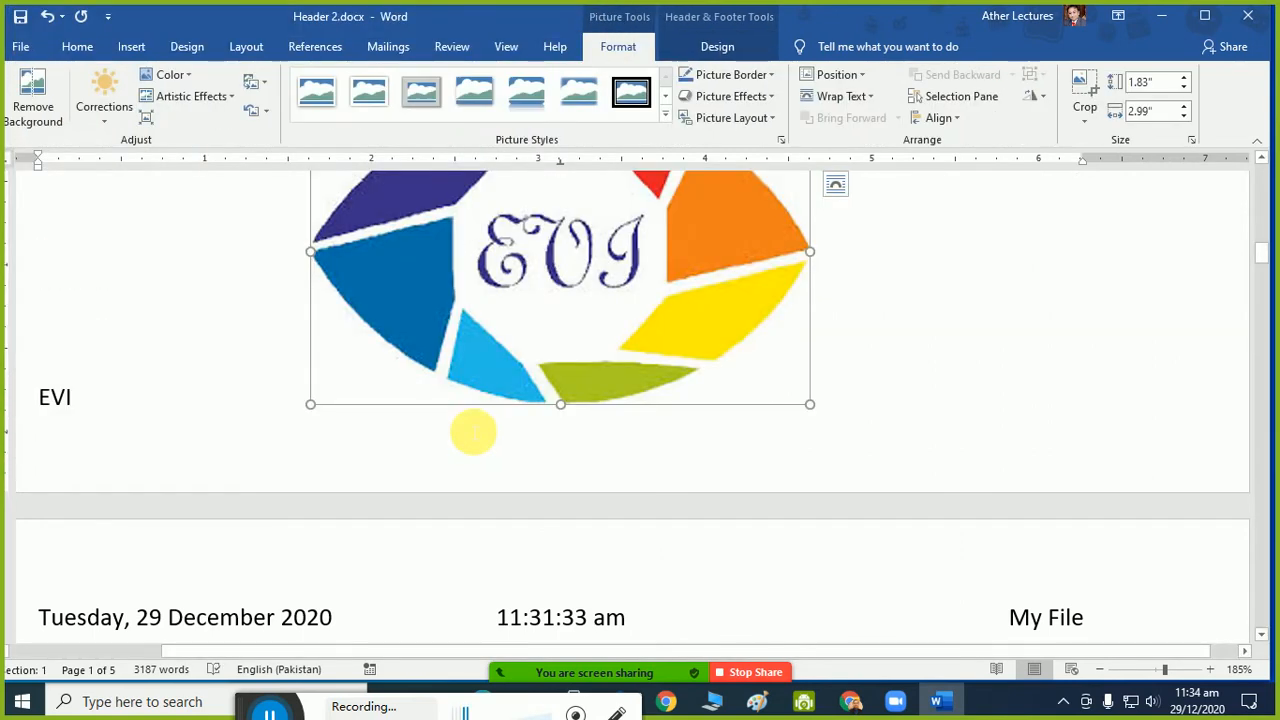
Resize the footer logo on page 4 to a height of 0.5", after first trying 0.2".
scroll(484, 432, "down", 13, "ctrl")
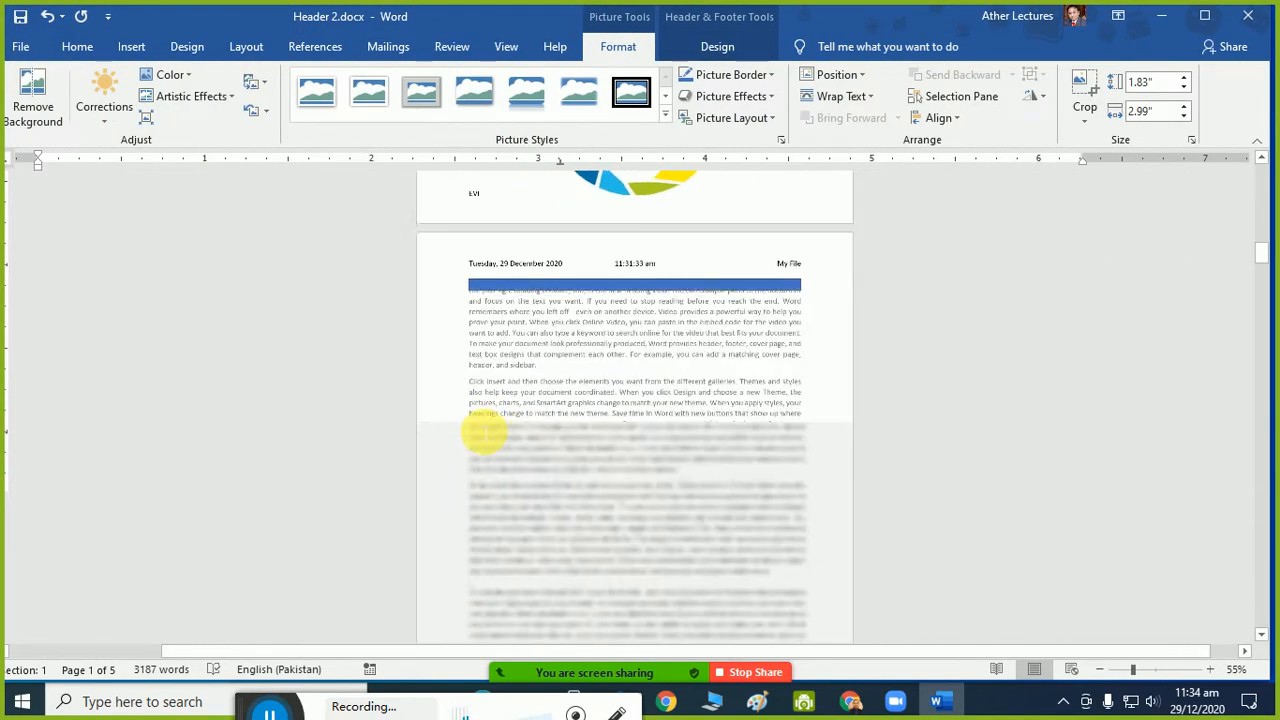
scroll(476, 424, "down", 2)
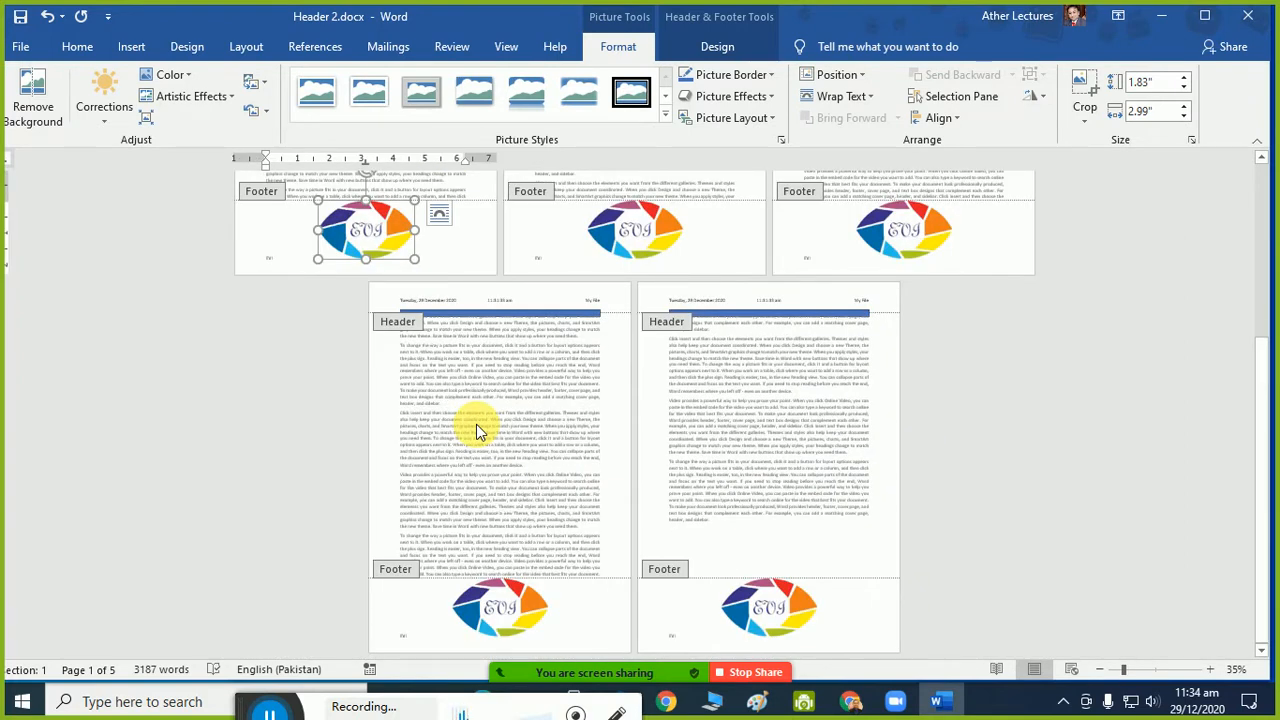
left_click(517, 615)
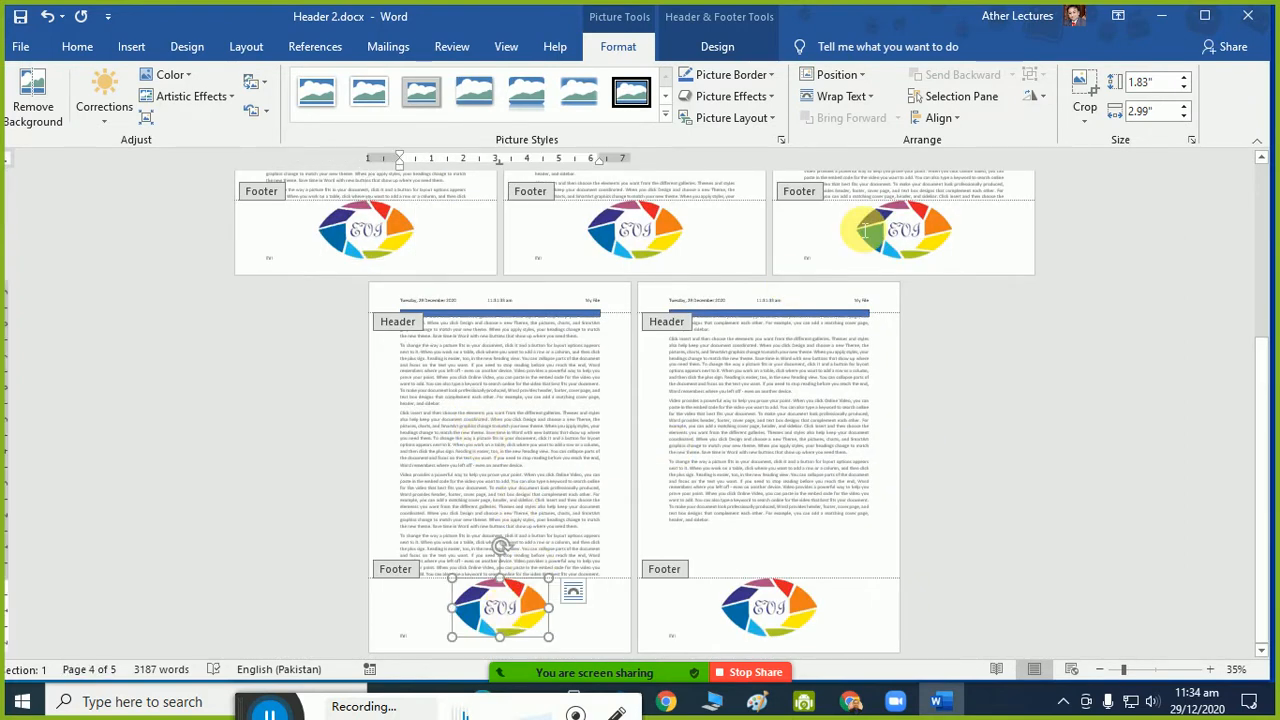
left_click(1160, 82)
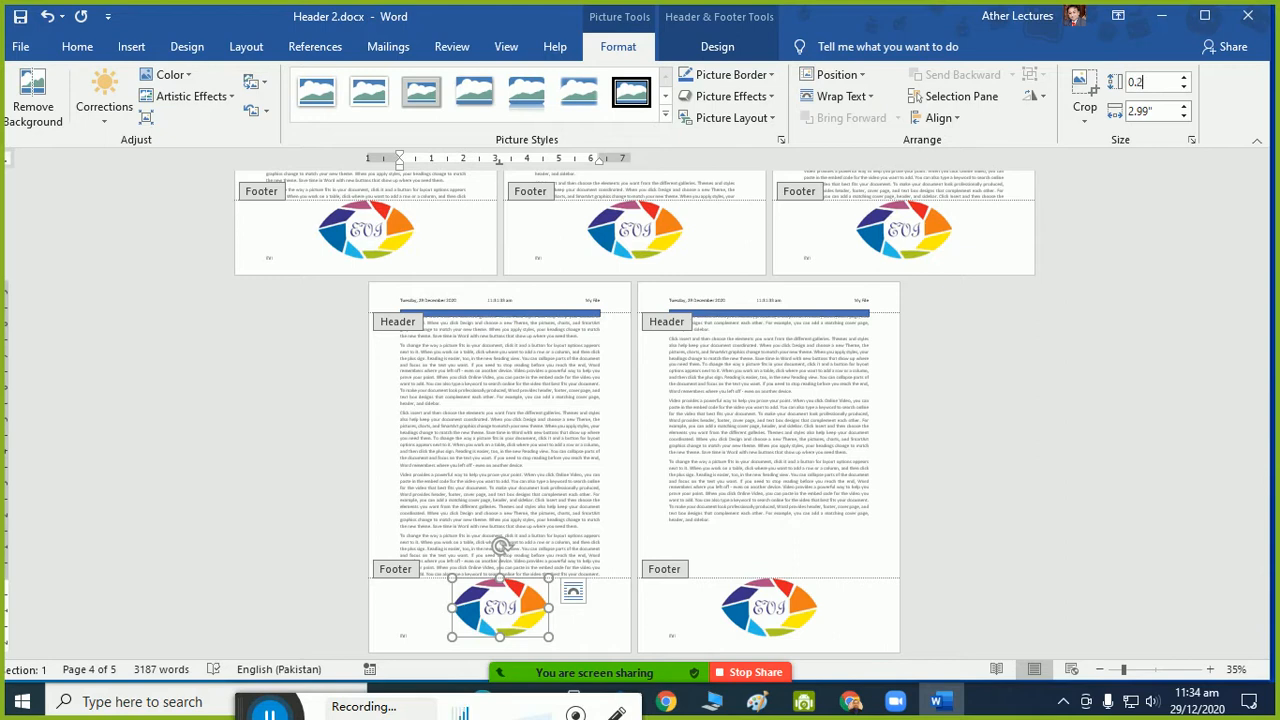
key("Return")
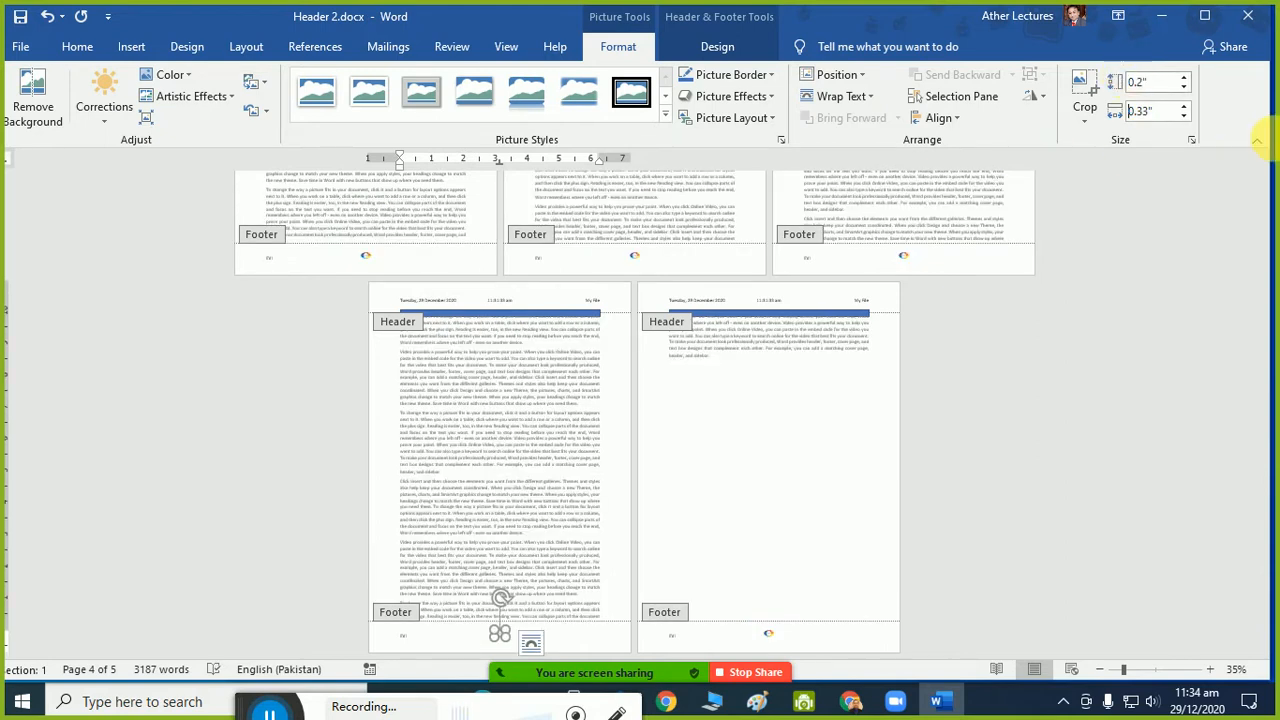
left_click(1137, 81)
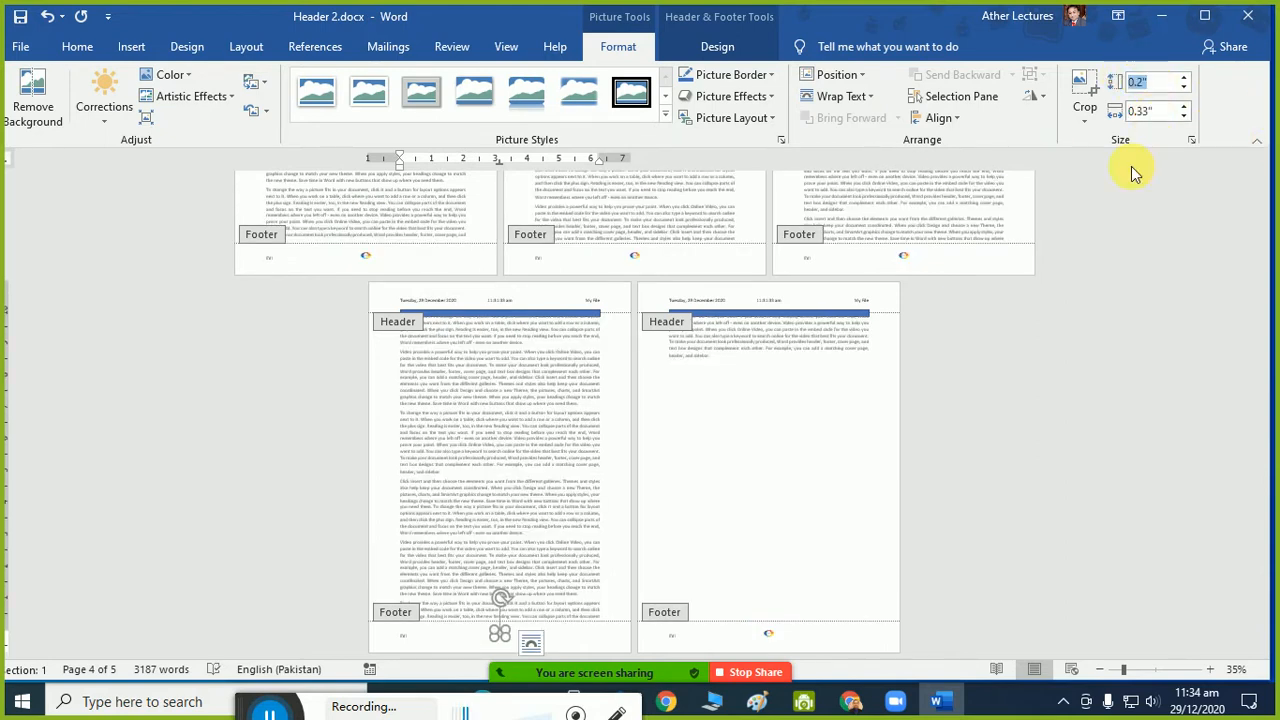
type("0")
left_click(1152, 112)
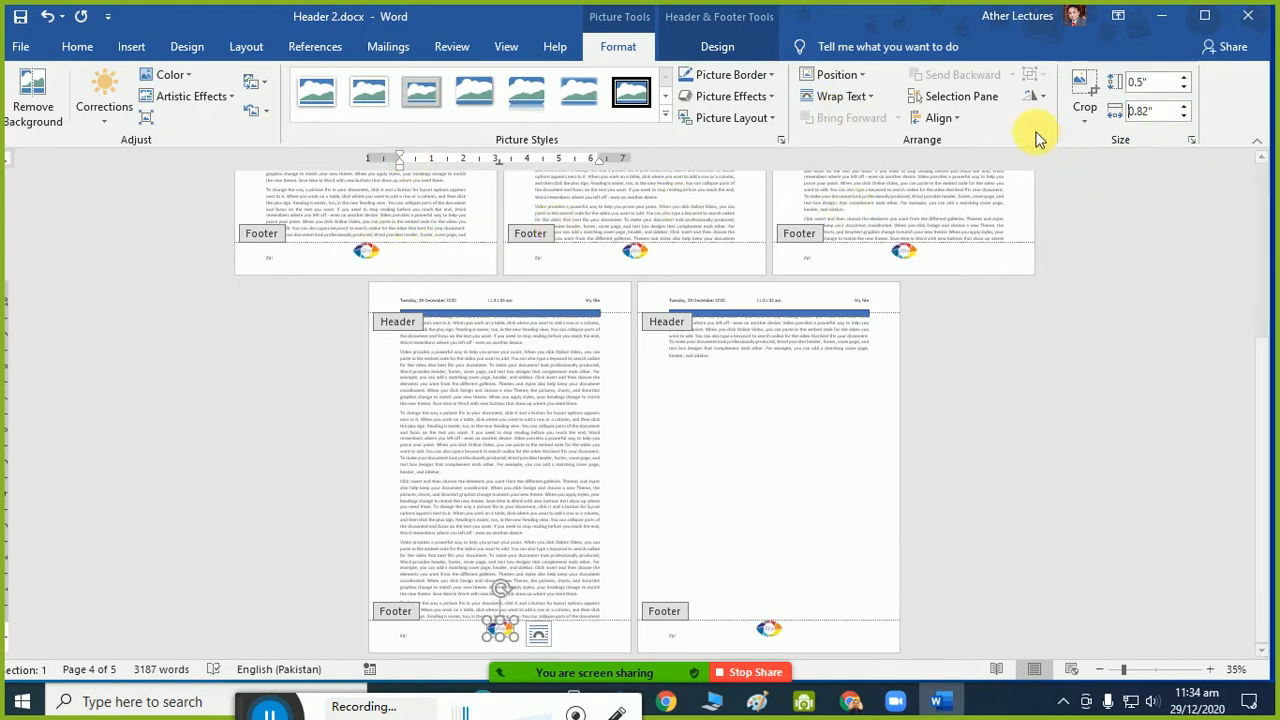
Return to the header and footer design tools and place the insertion point at the right-aligned end of page 4's footer line.
left_click(720, 44)
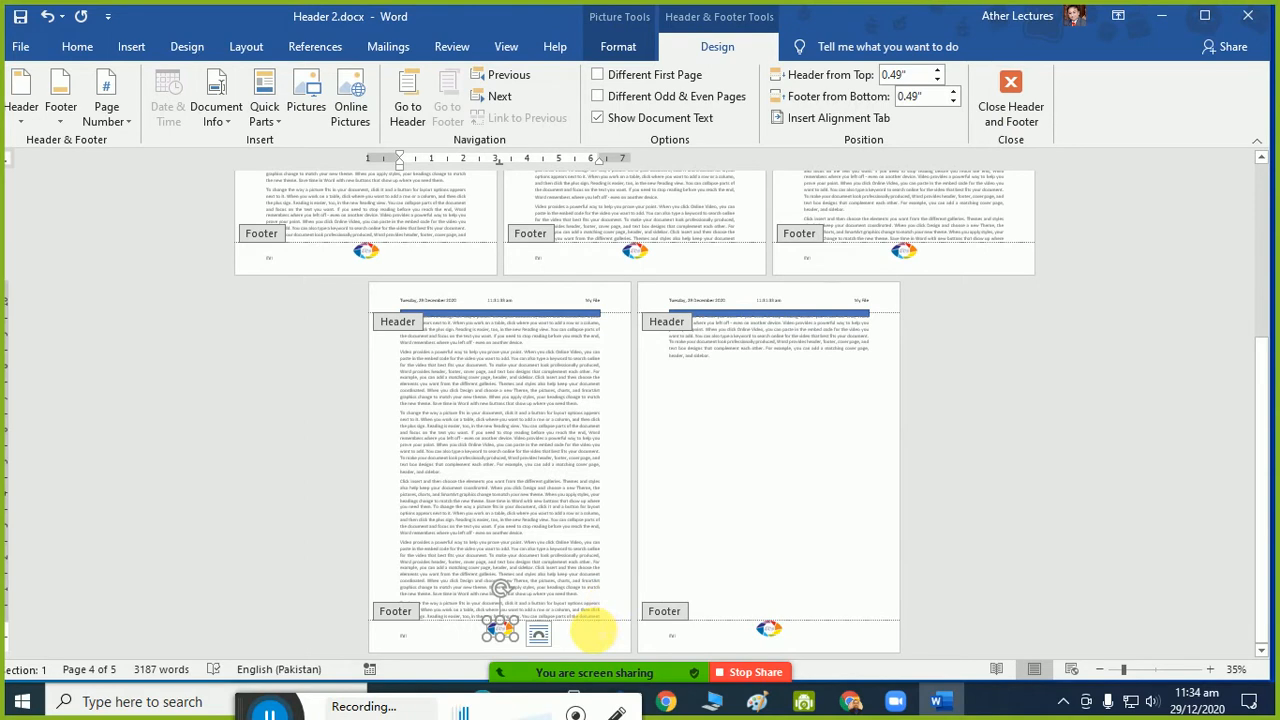
left_click(598, 634)
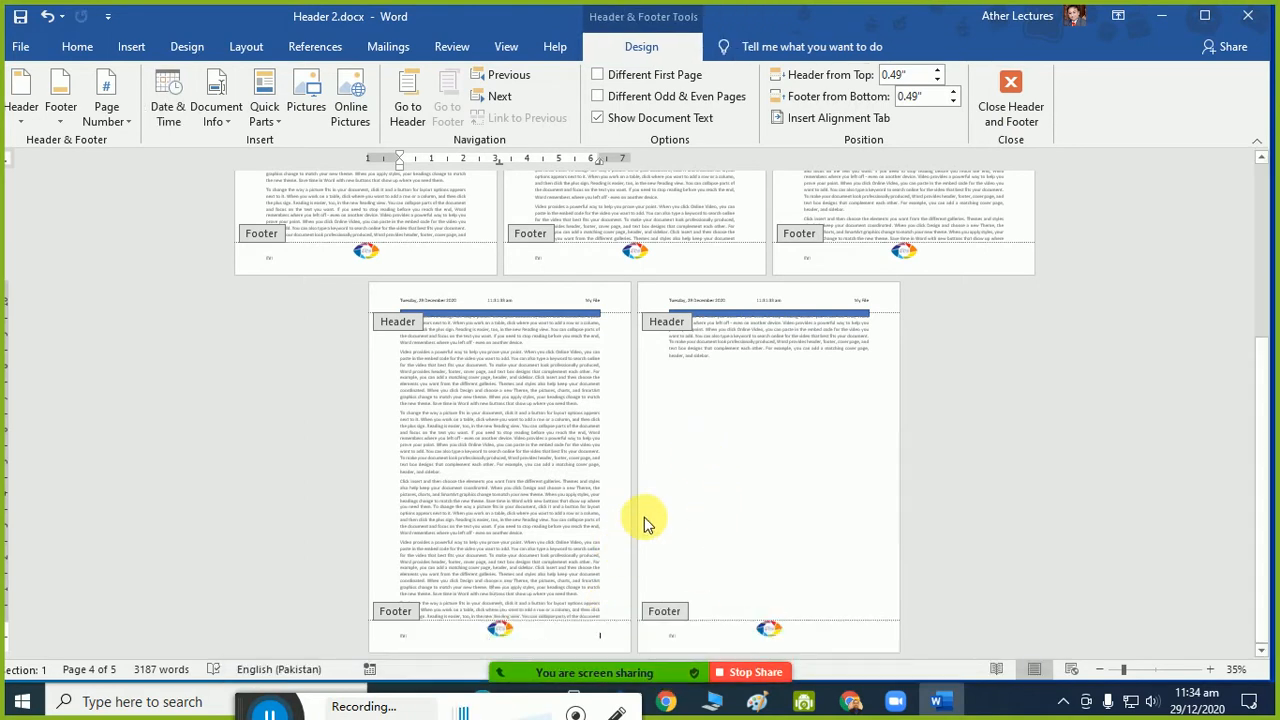
scroll(644, 517, "up", 7)
scroll(644, 517, "up", 1)
scroll(651, 520, "down", 4)
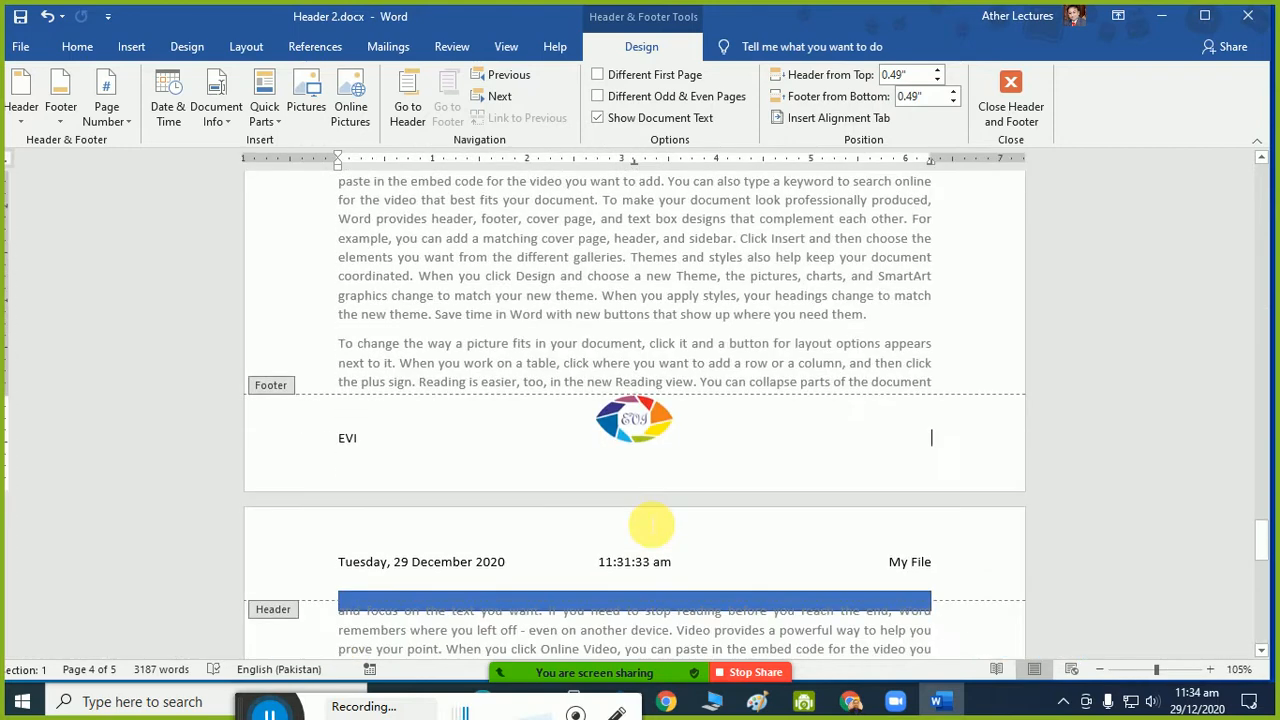
scroll(984, 489, "up", 3)
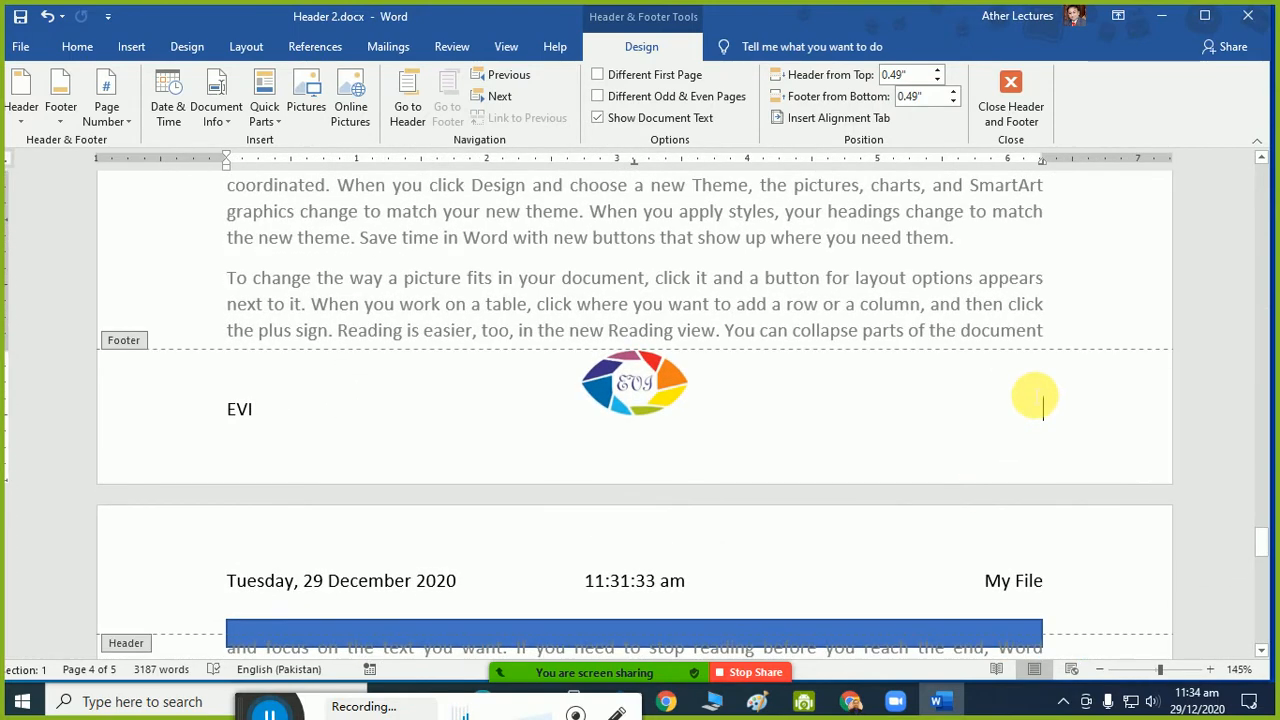
left_click(1035, 397)
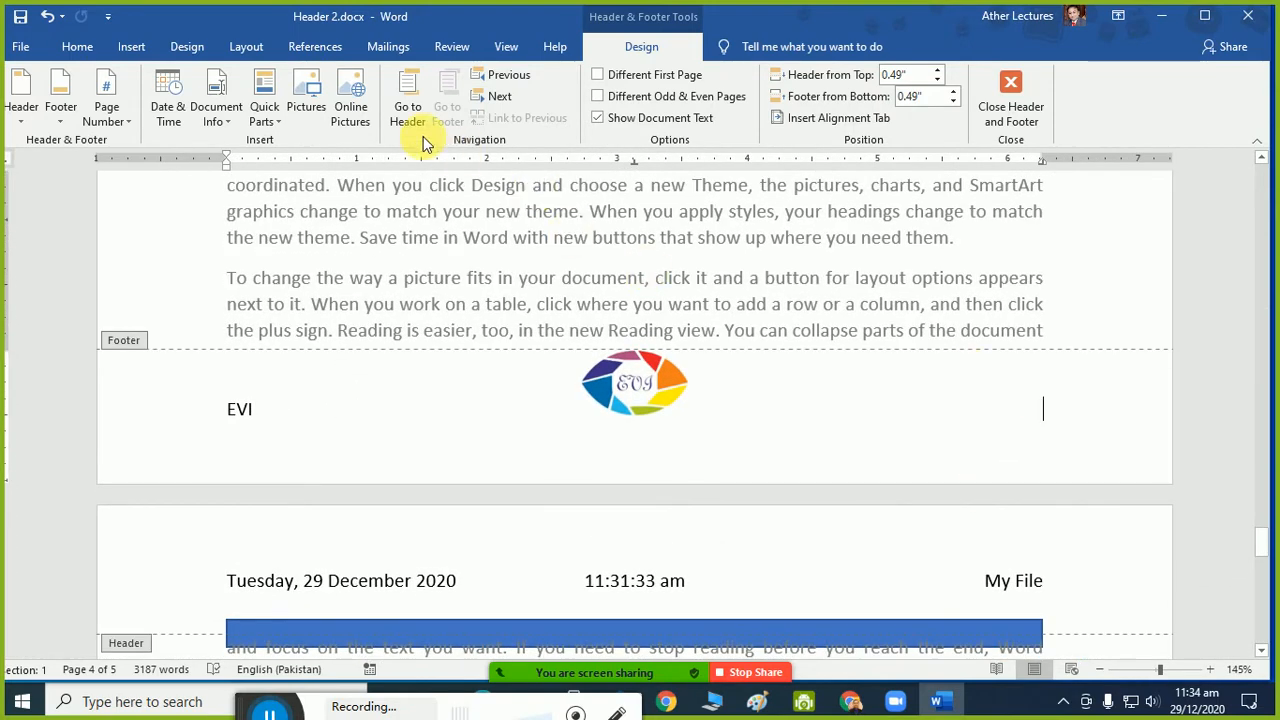
Try to find an online picture for the footer with a Bing image search starting with "edgevisionin", and dismiss the search.
left_click(345, 133)
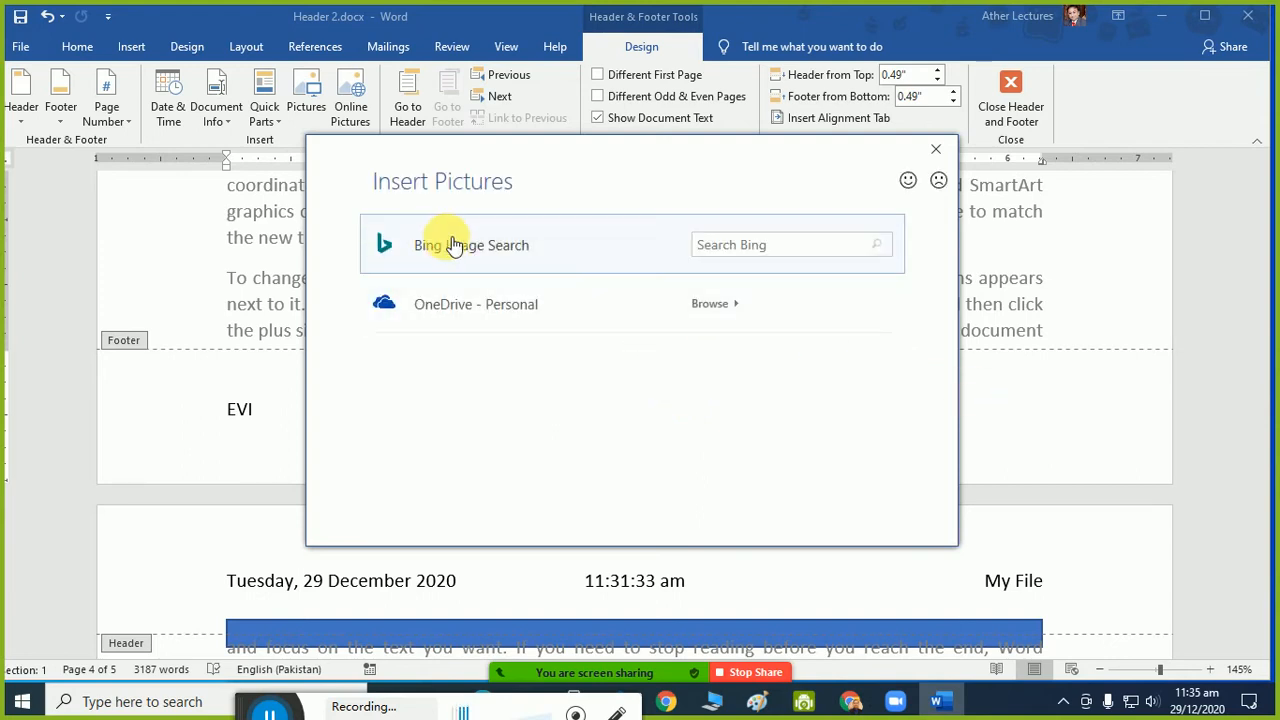
left_click(737, 245)
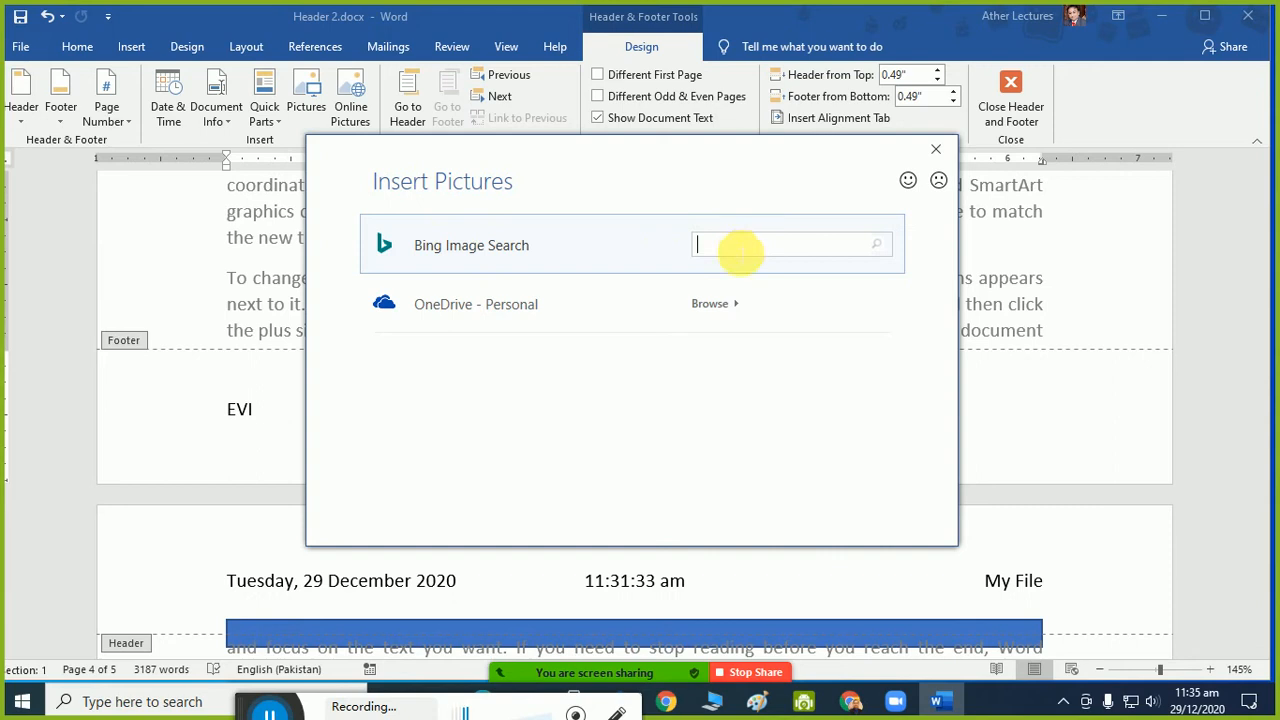
type("edge")
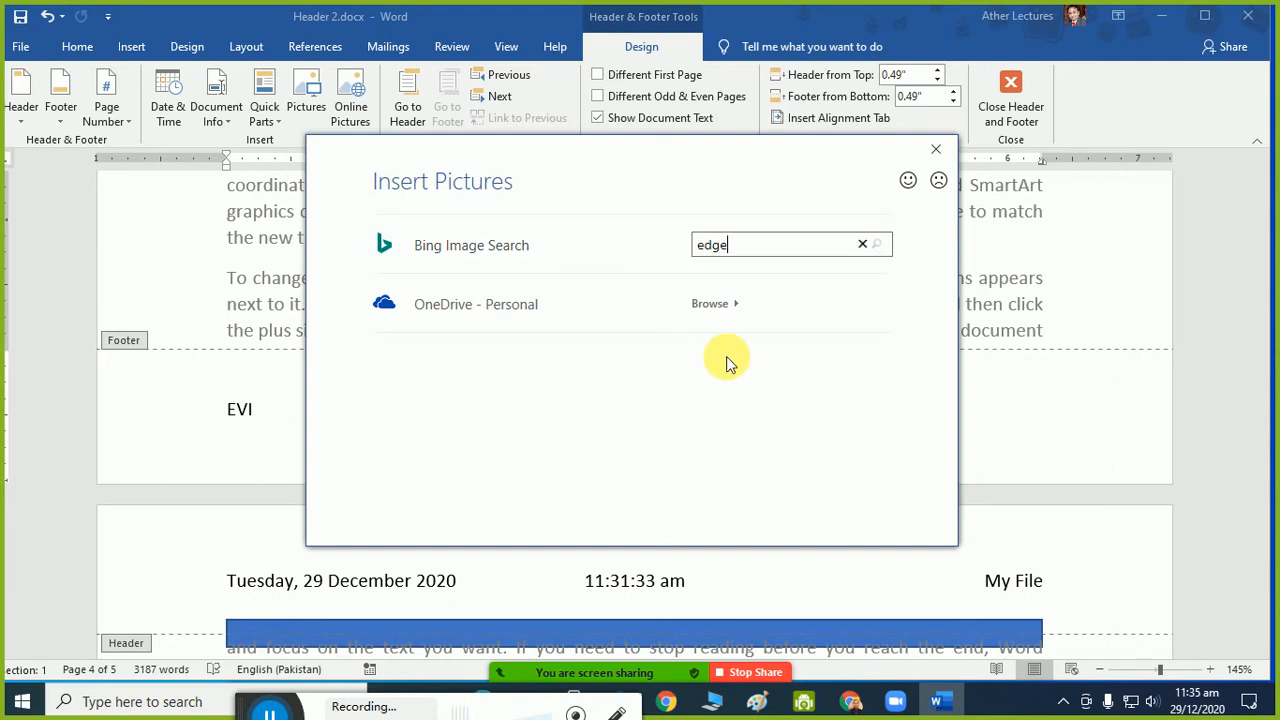
type("visionin")
key("Return")
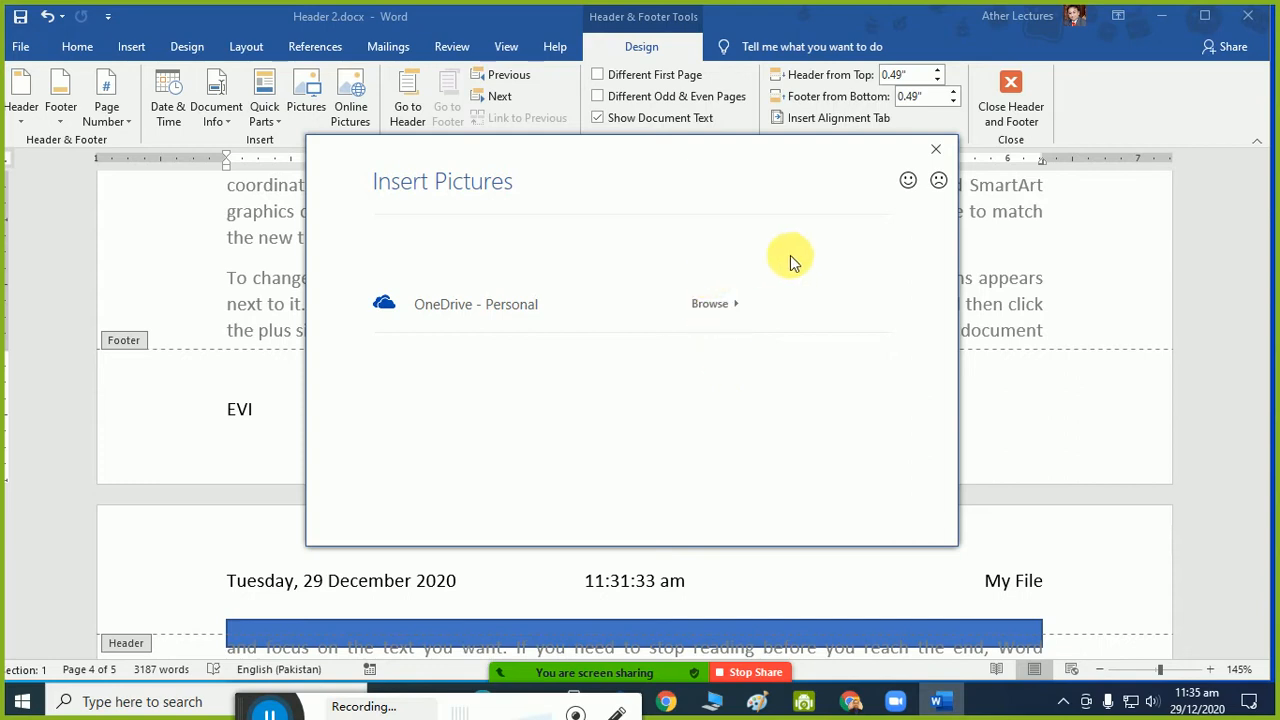
left_click_drag(691, 157, 591, 80)
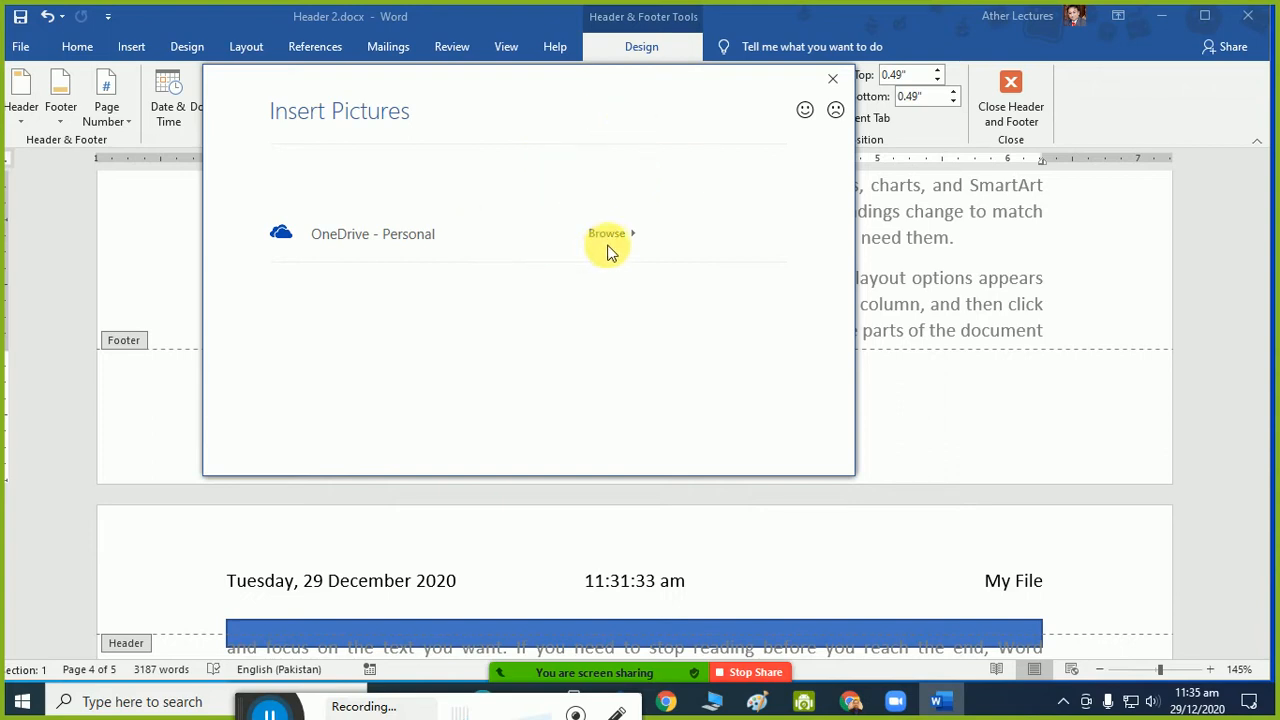
left_click(832, 79)
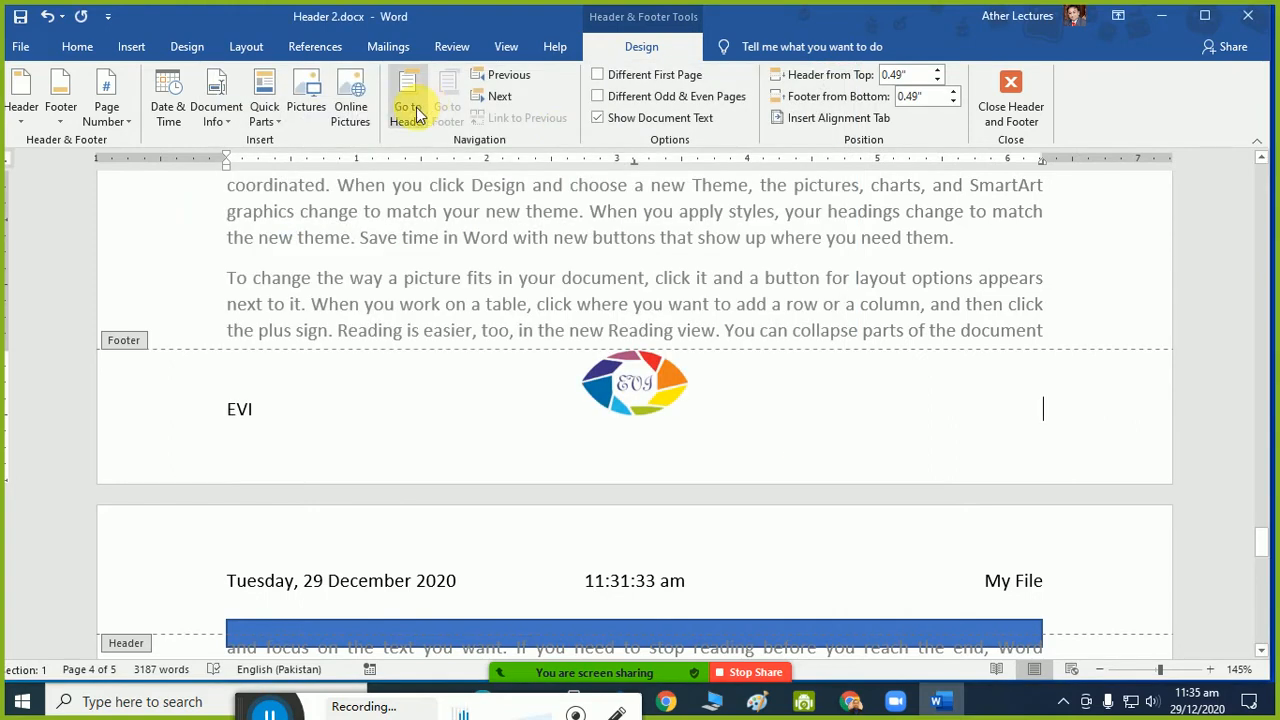
Try to find an online picture for the footer with a Bing image search for "edgevisioninstitute", and dismiss the search.
left_click(355, 108)
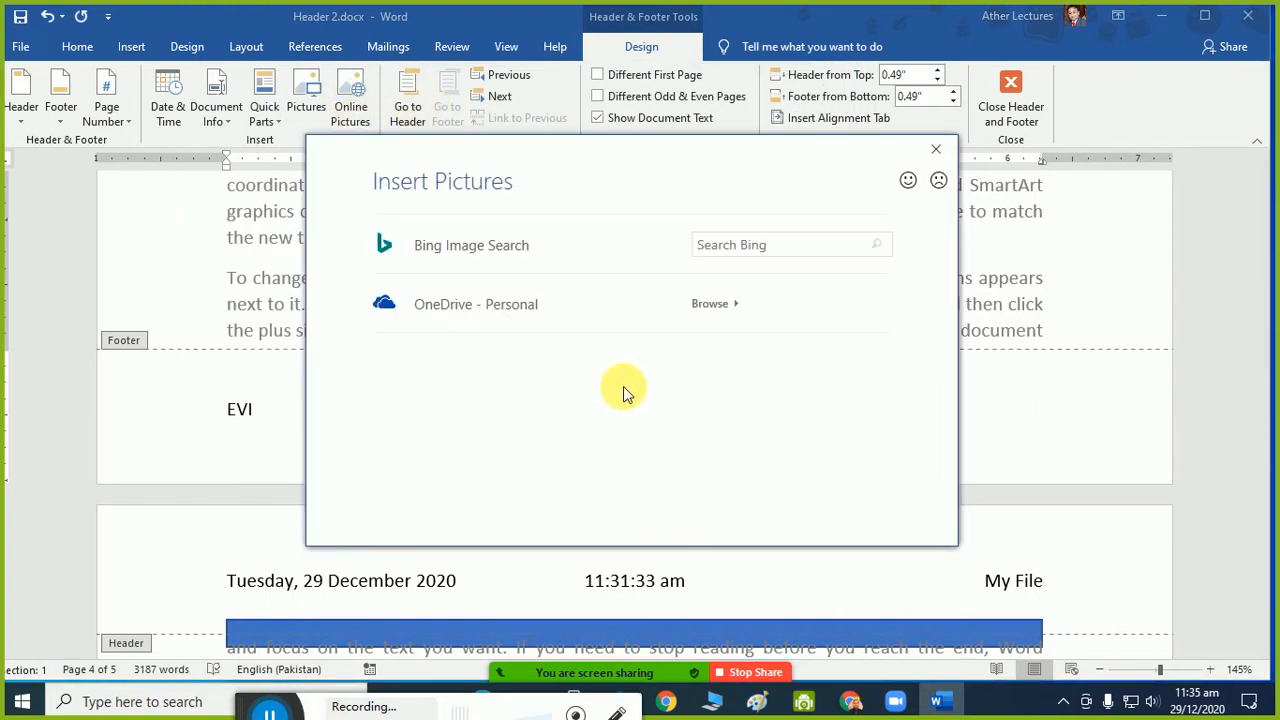
left_click(737, 250)
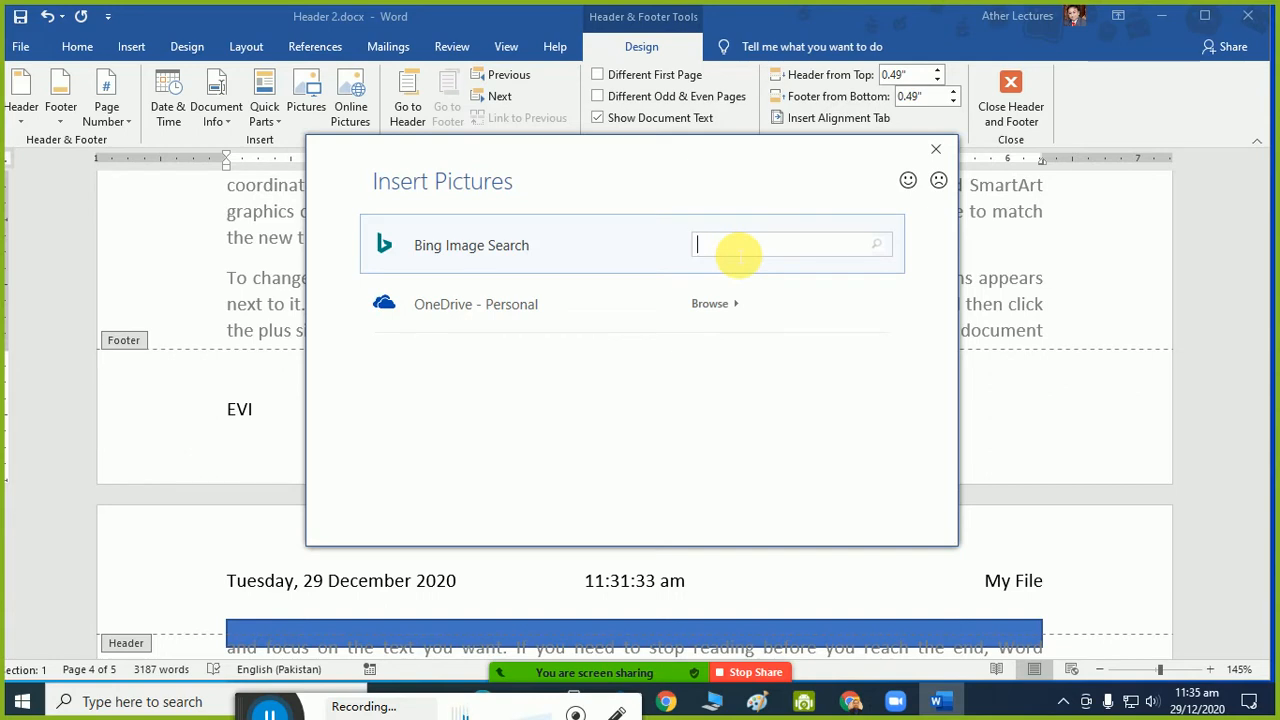
type("edgevisioninstitute")
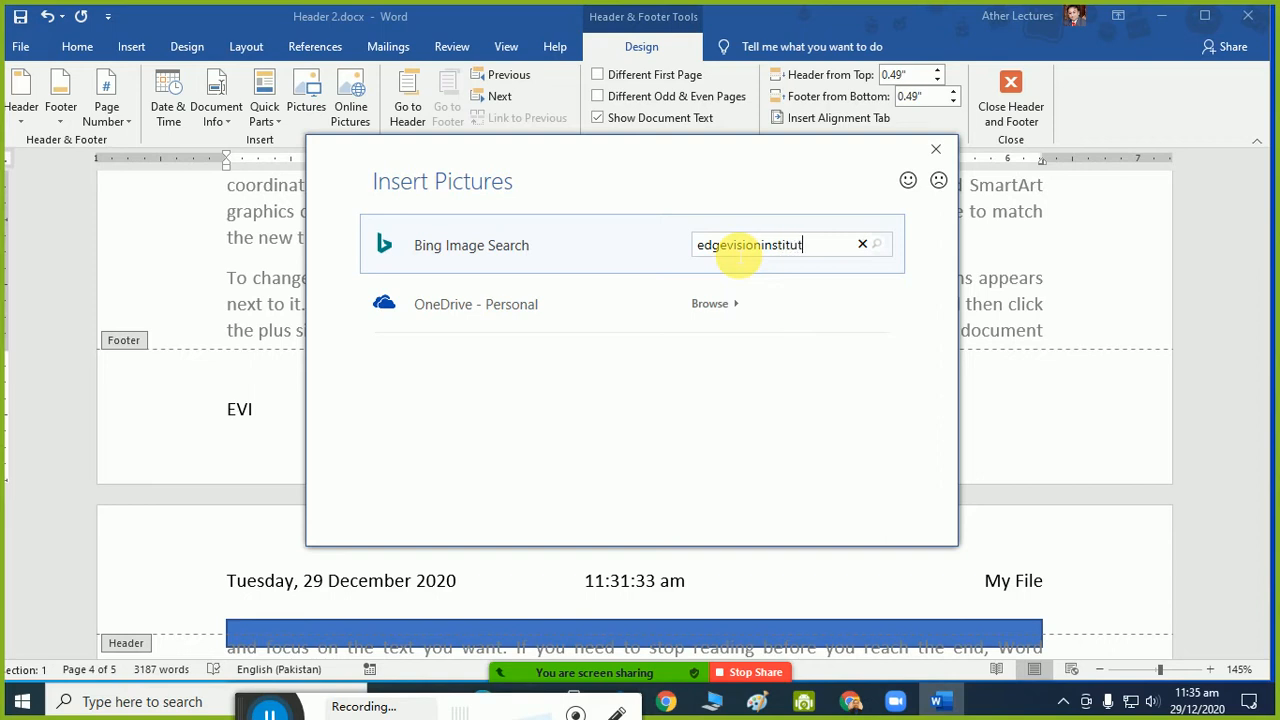
left_click(880, 247)
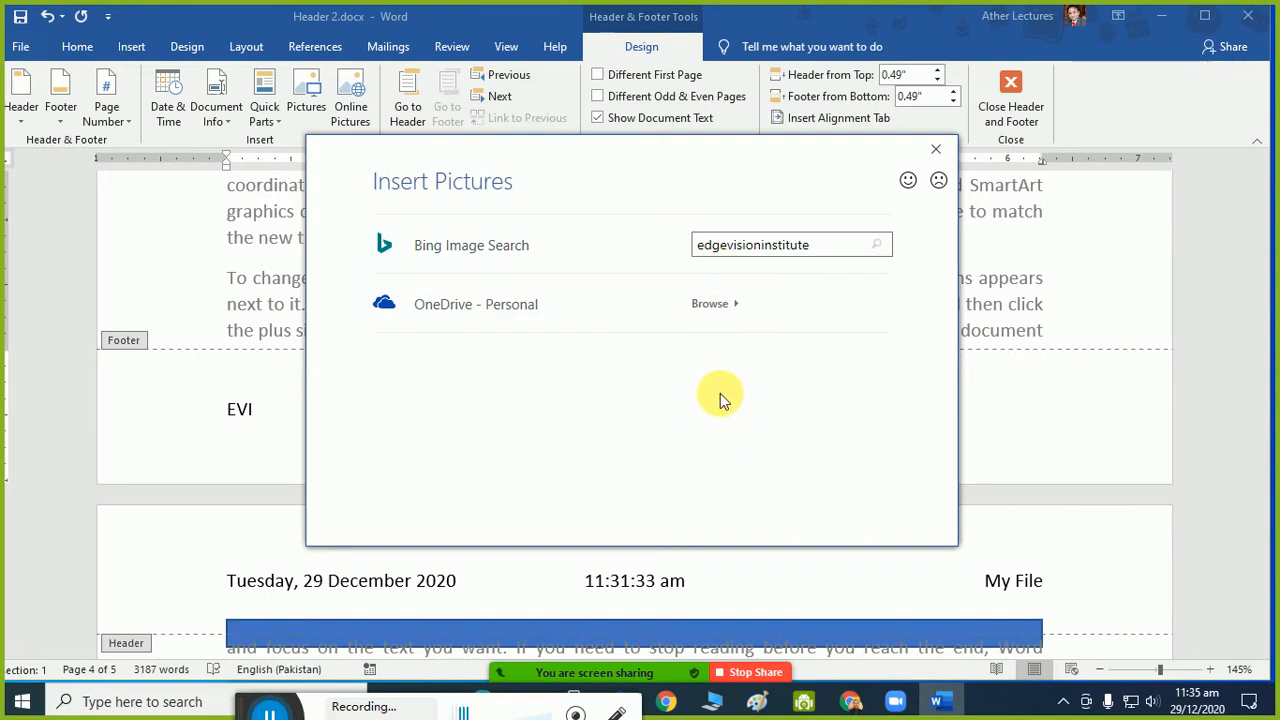
left_click(826, 250)
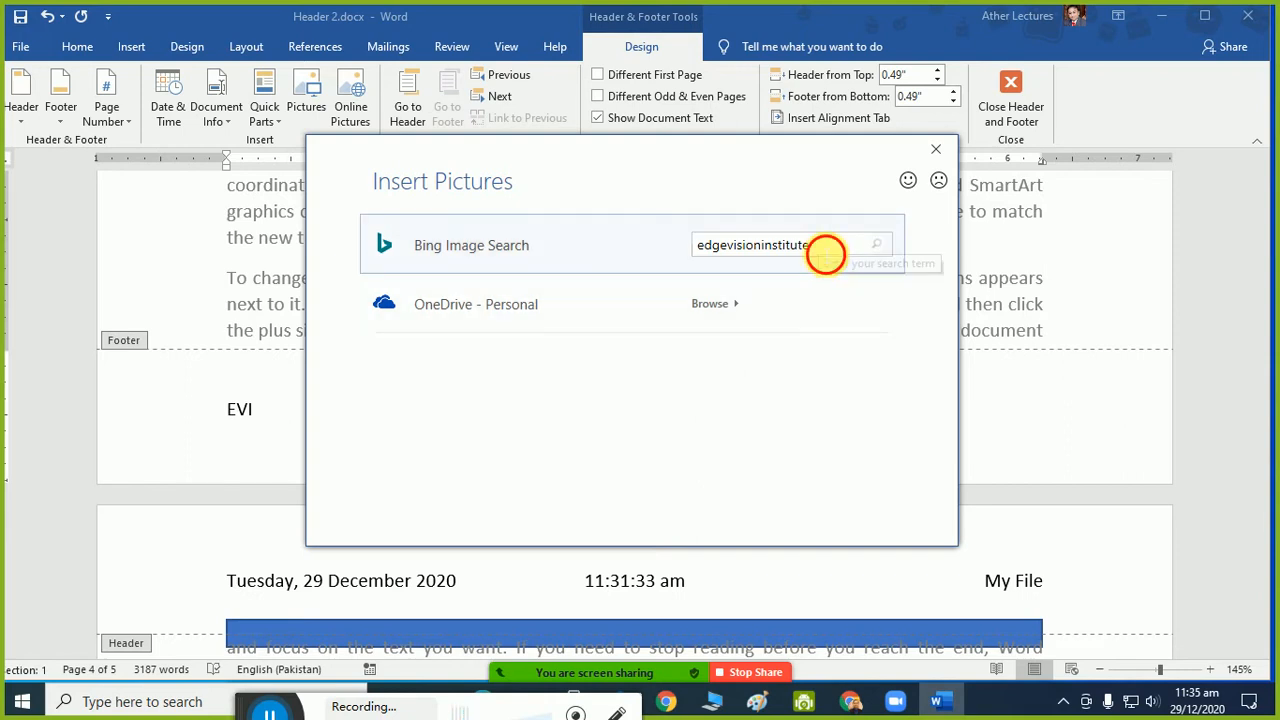
left_click(883, 248)
left_click(836, 250)
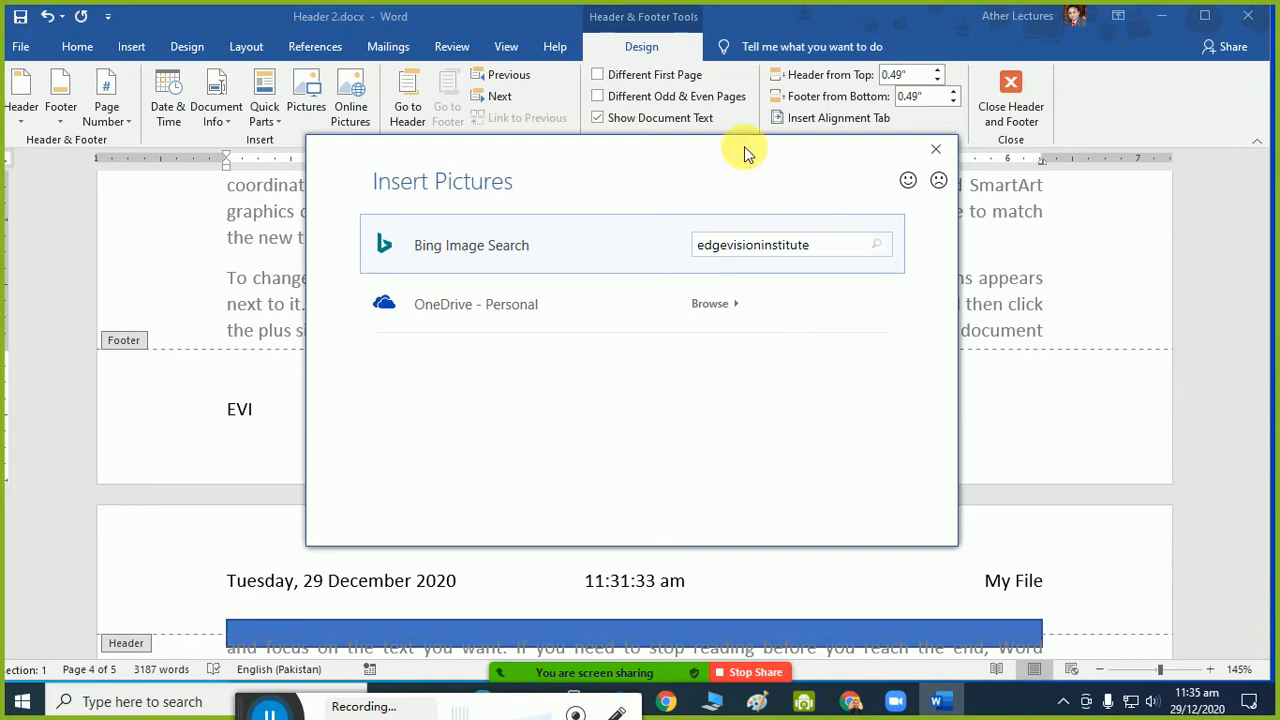
left_click_drag(744, 150, 704, 429)
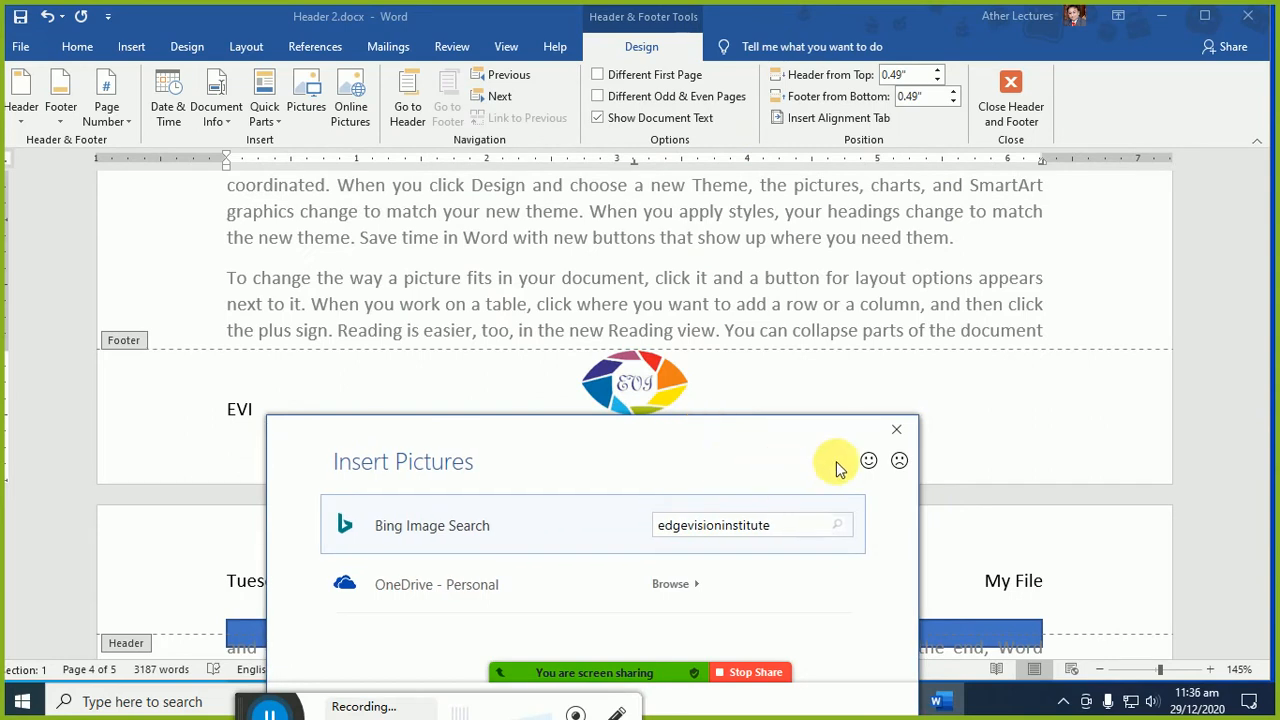
left_click(896, 429)
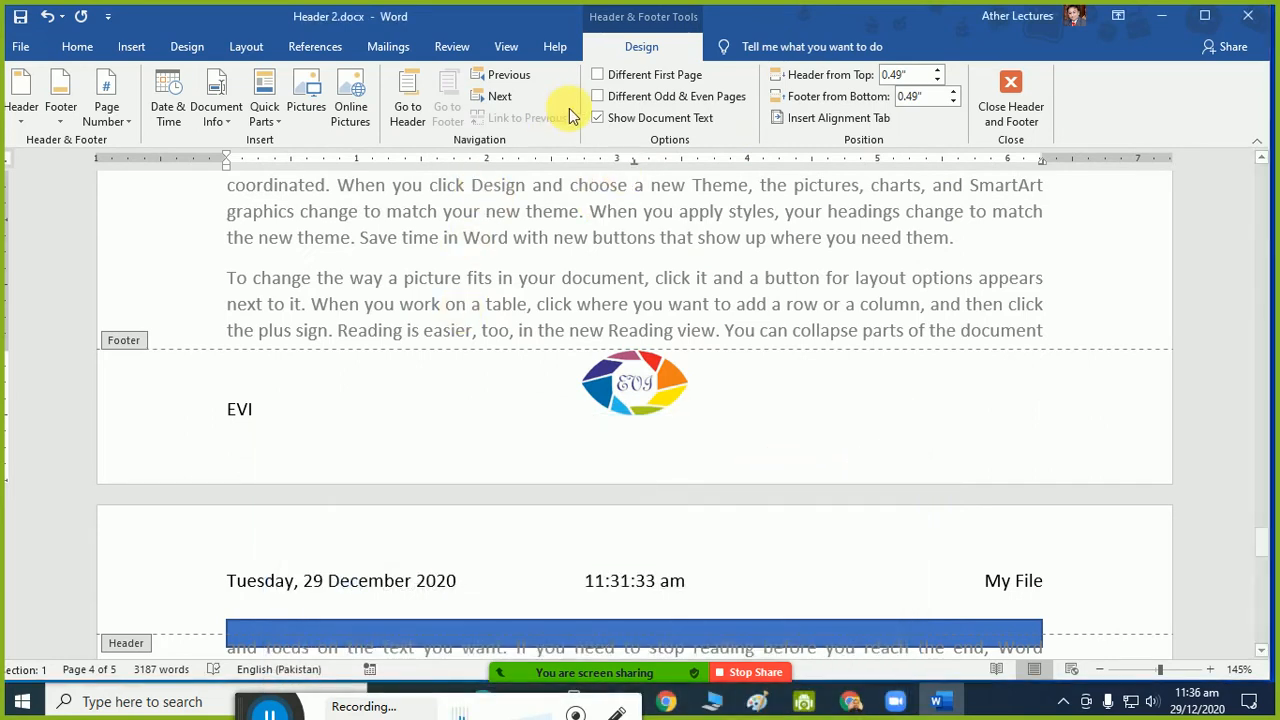
Jump to page 4's header and back to its footer, and review the headers and footers across all pages.
left_click(405, 122)
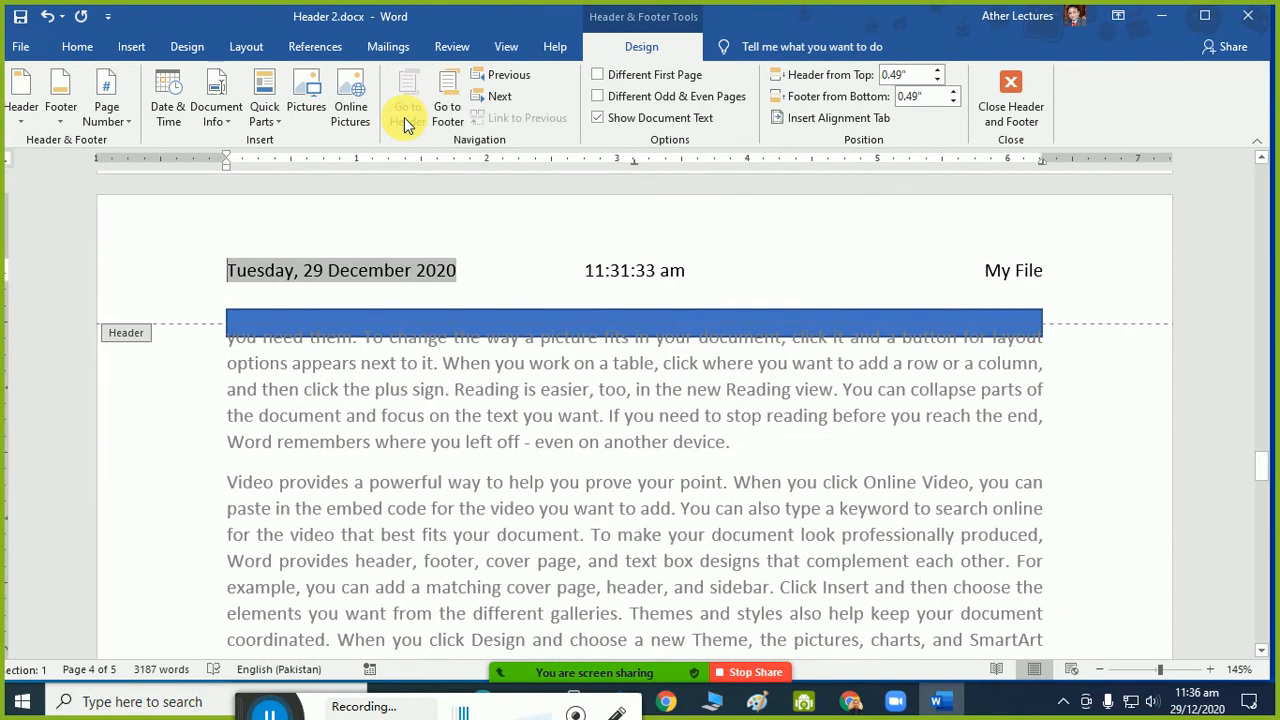
left_click(435, 113)
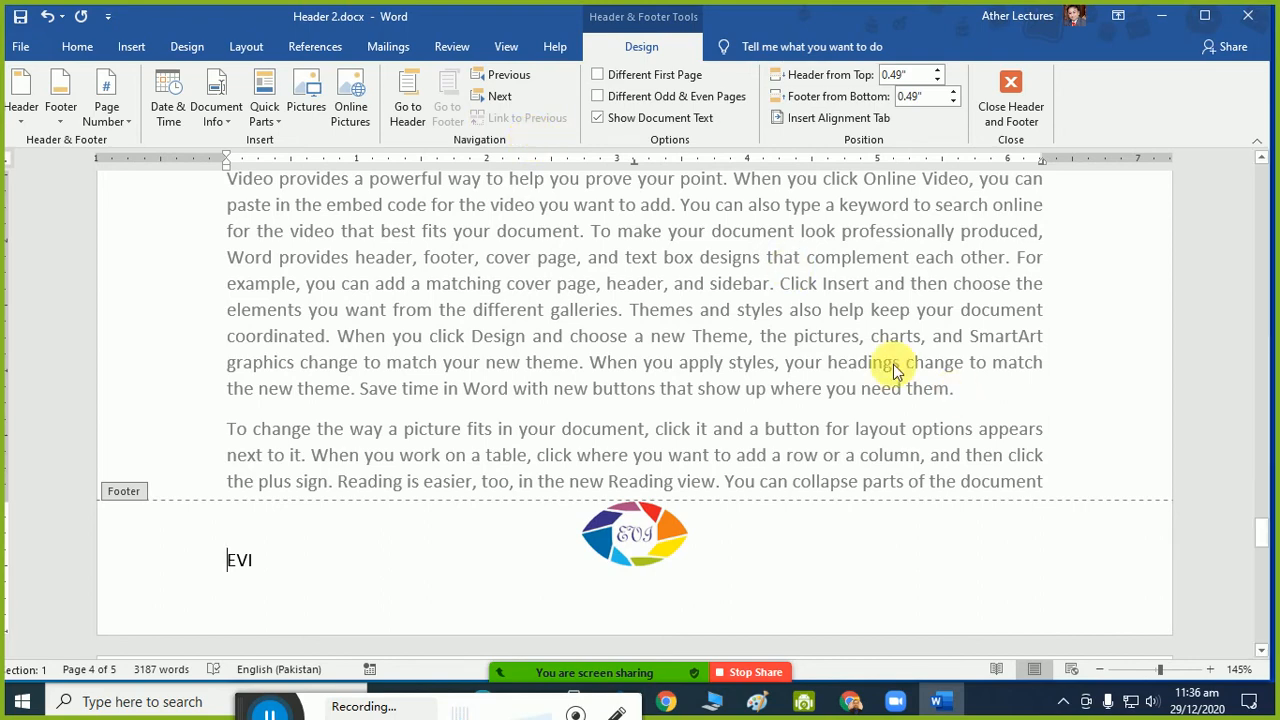
scroll(890, 364, "down", 8, "ctrl")
scroll(882, 364, "down", 3, "ctrl")
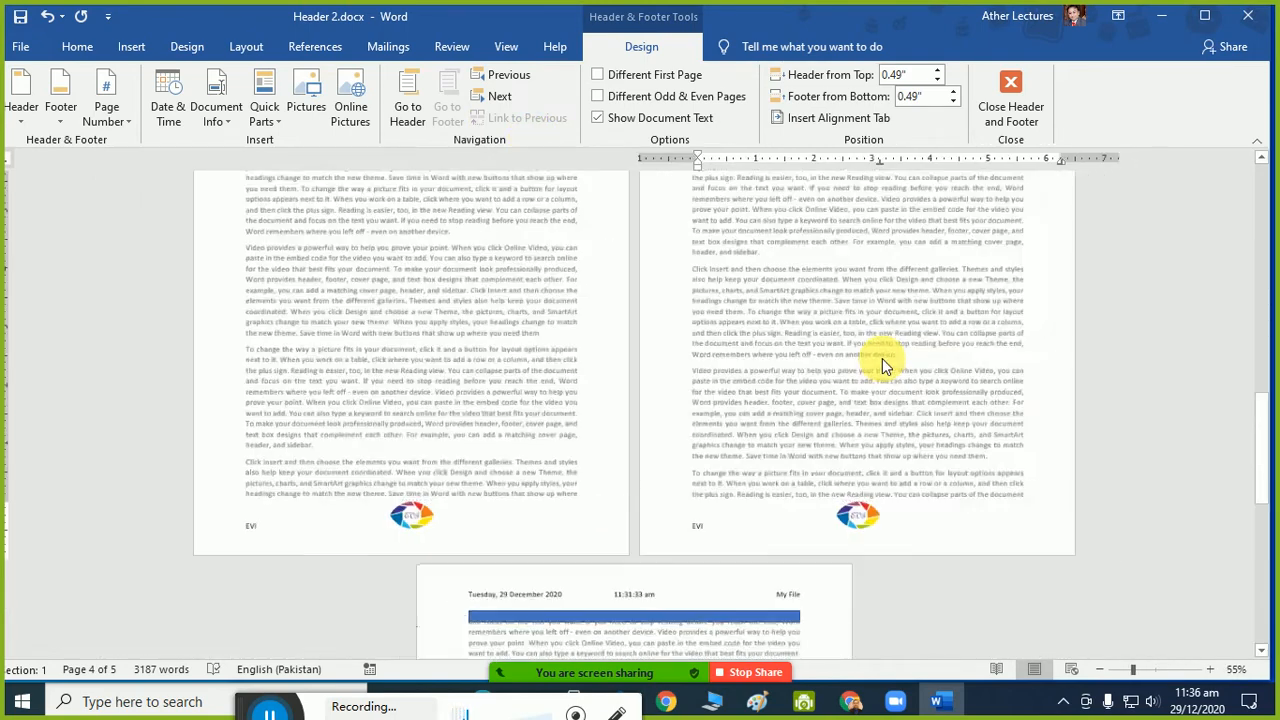
scroll(882, 358, "up", 5)
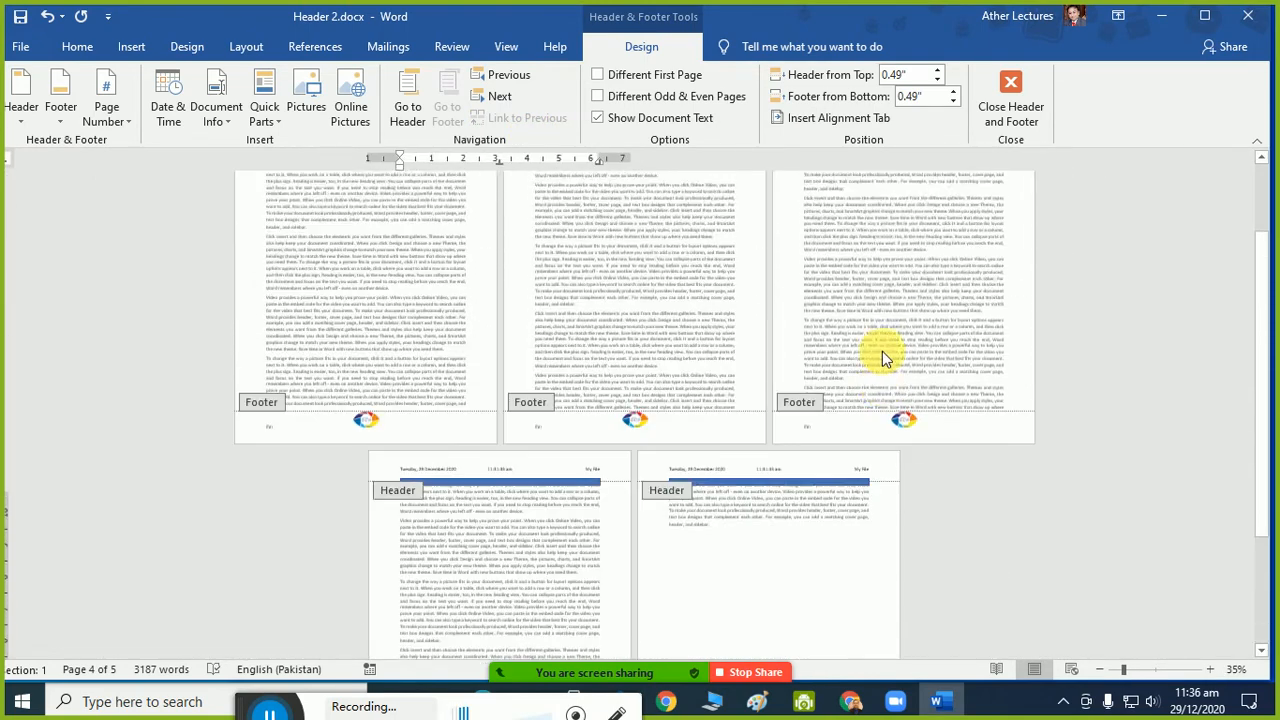
Turn on a different first page for the headers and footers, and compare page 1 with the other pages.
left_click(697, 282)
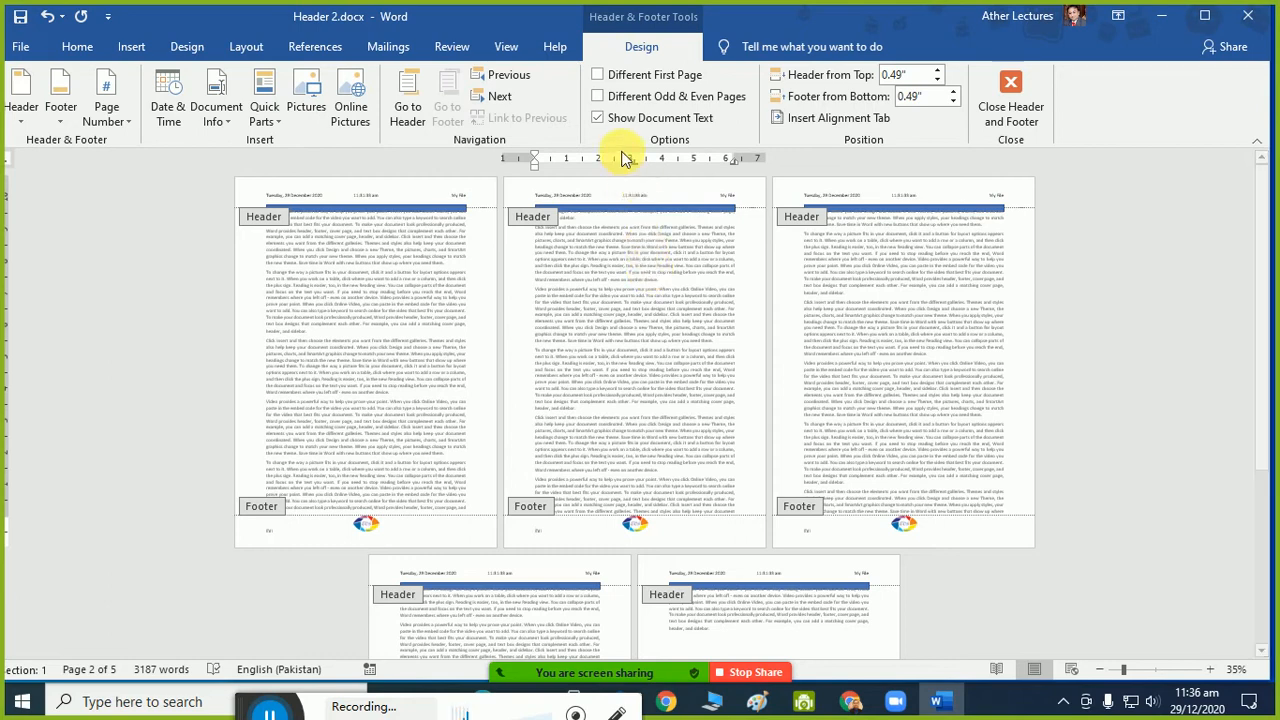
left_click(597, 75)
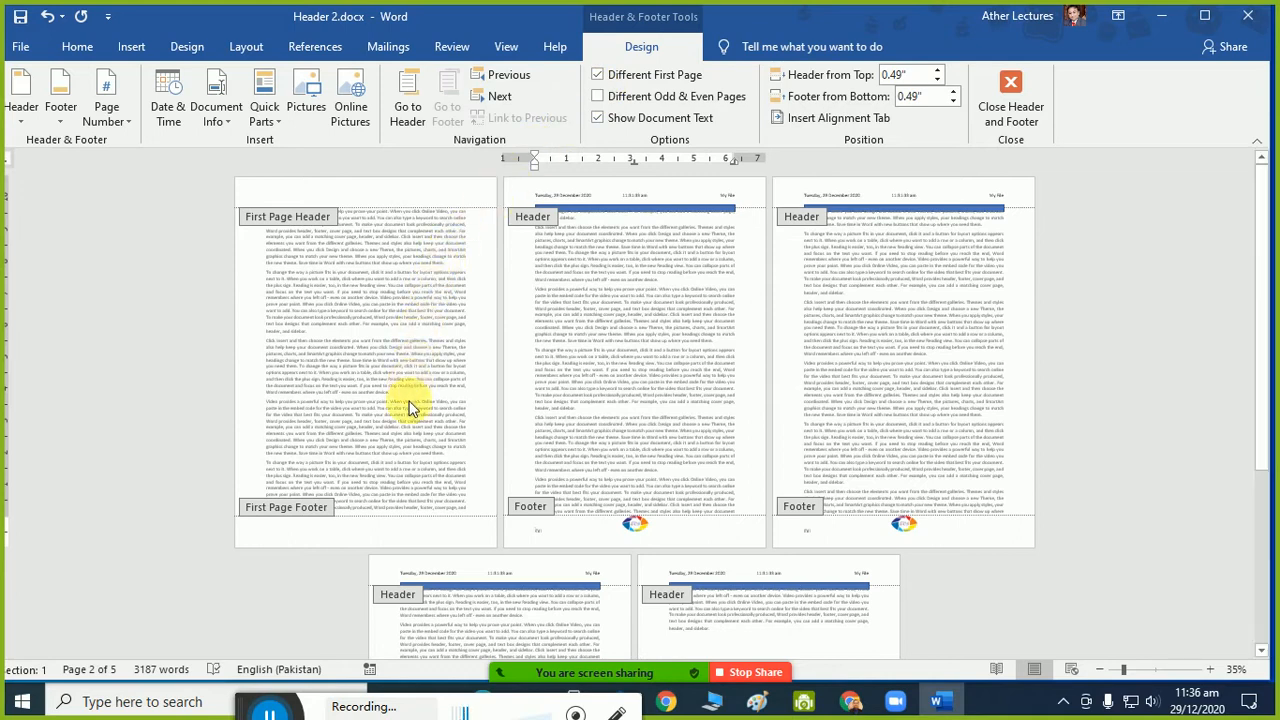
left_click(406, 198)
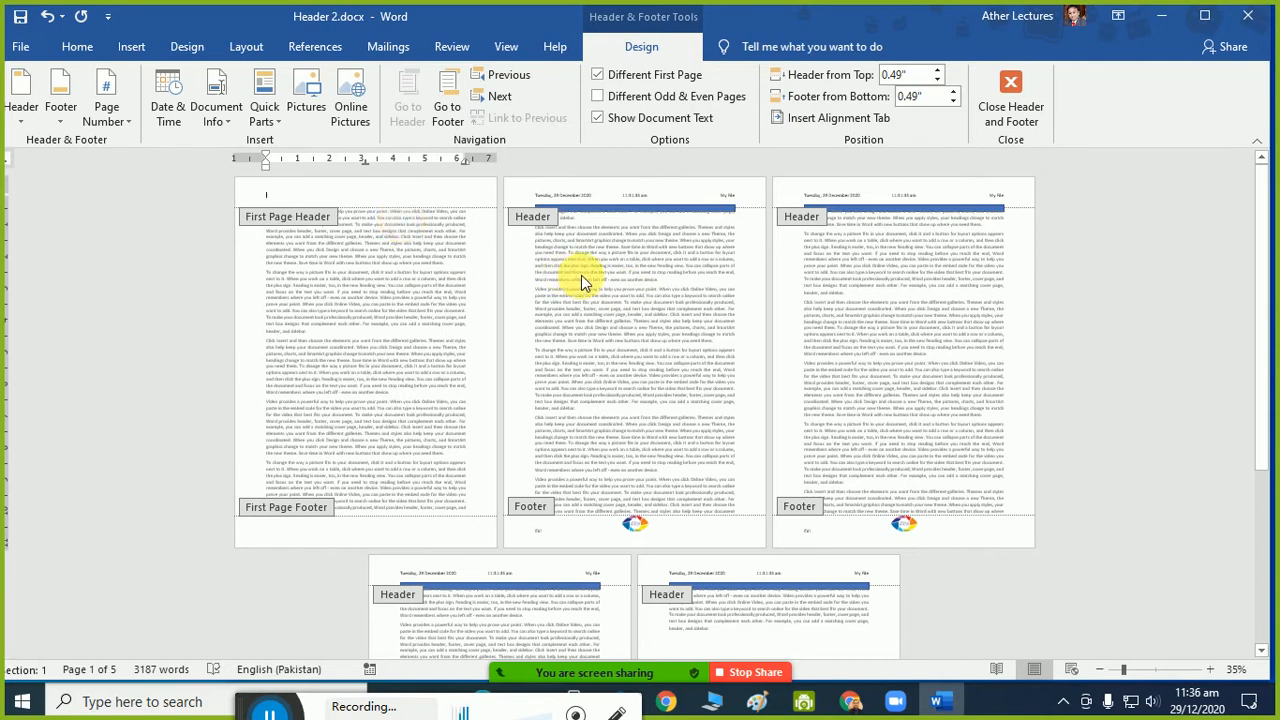
scroll(607, 294, "up", 3)
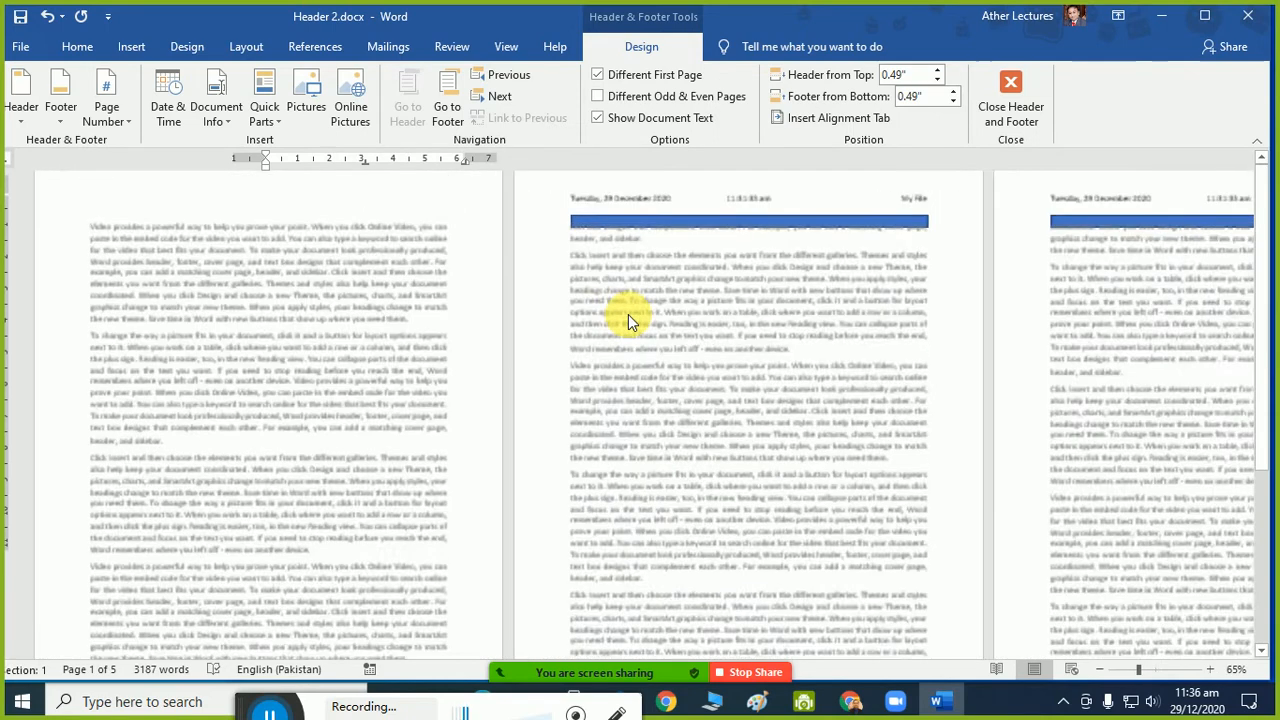
scroll(869, 500, "up", 2)
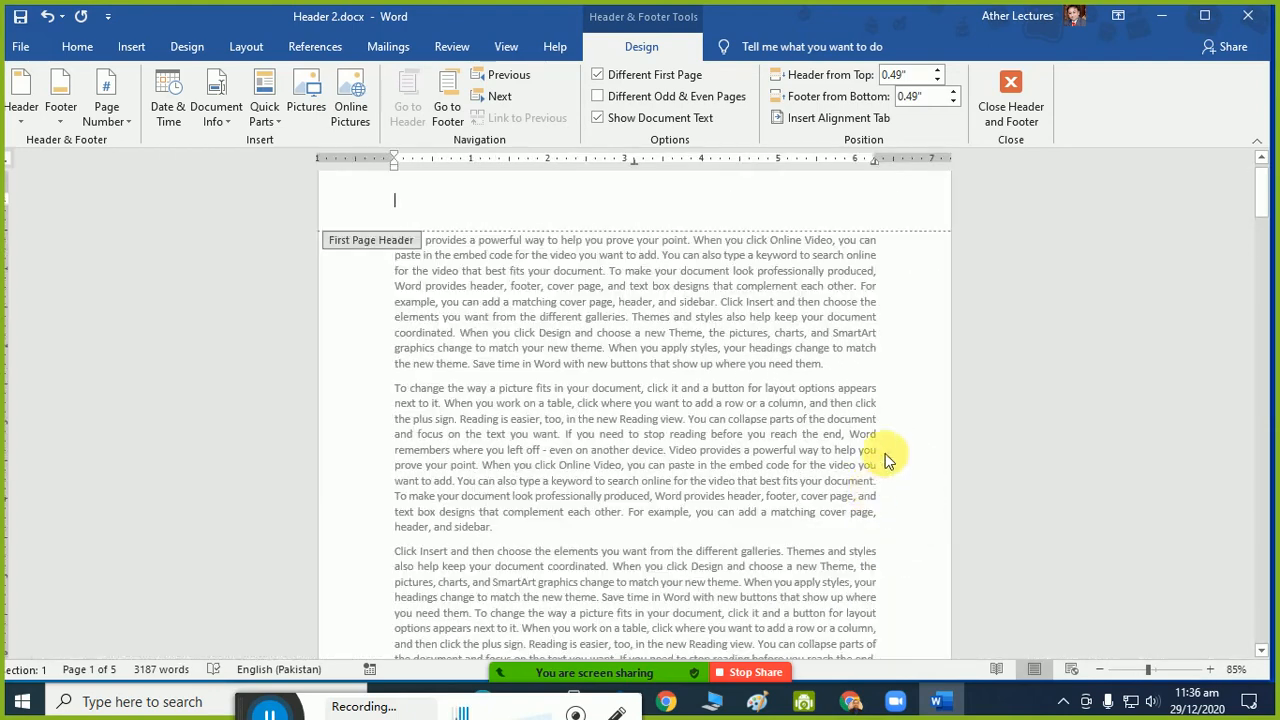
scroll(880, 366, "up", 1)
scroll(880, 365, "down", 2)
scroll(880, 365, "down", 2)
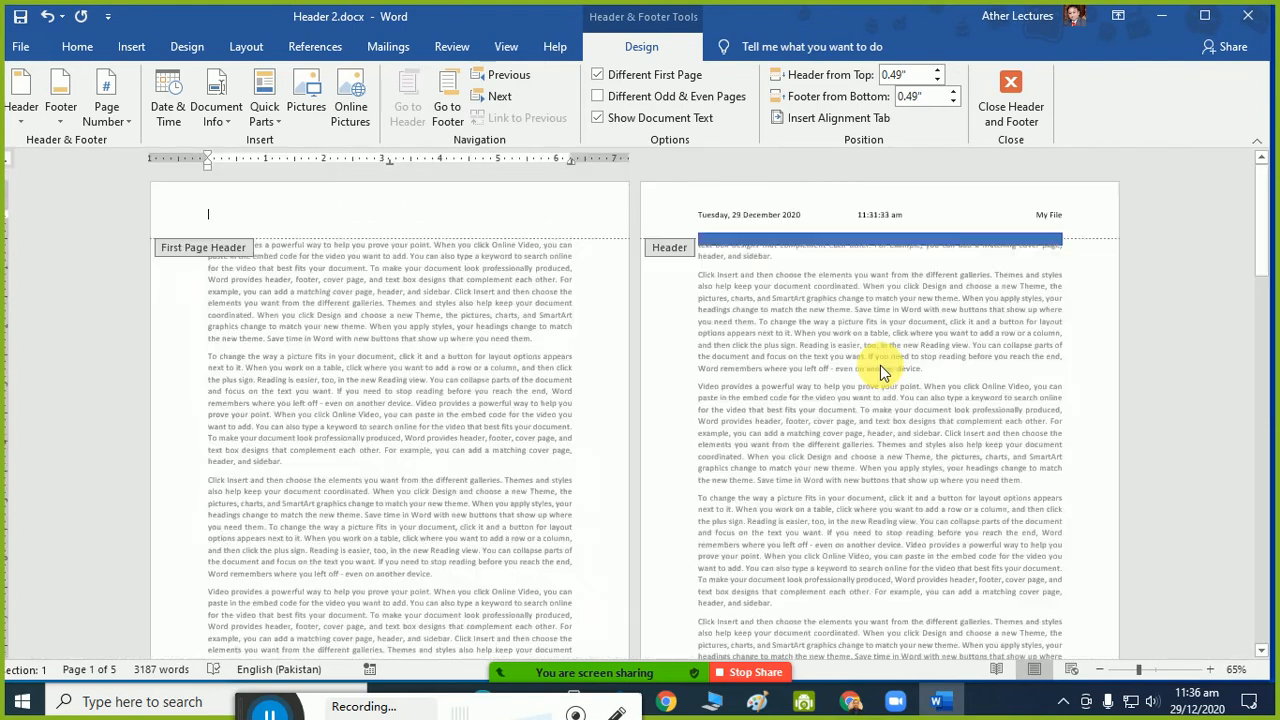
scroll(880, 365, "down", 1)
scroll(880, 365, "down", 7)
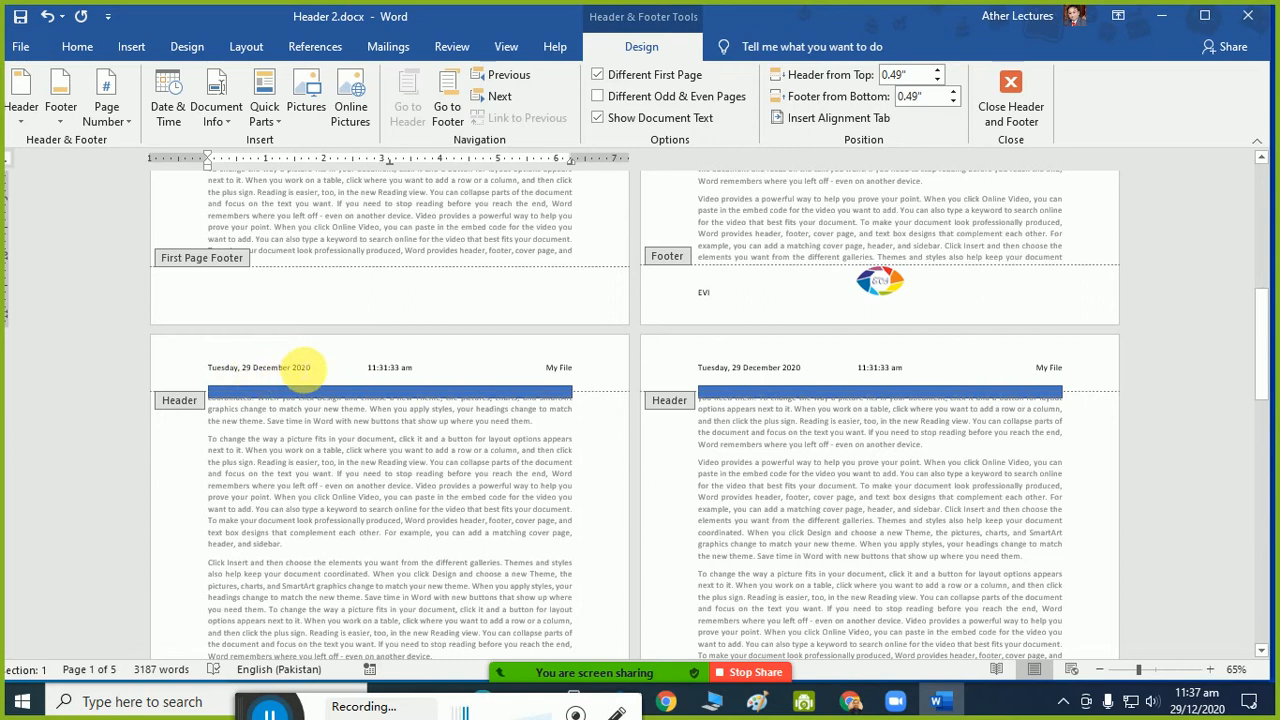
Leave Header 2.docx for the Header and Footer folder in File Explorer and rename Header 1 - Copy (4).docx as Header 3.docx.
left_click(1178, 20)
left_click(1158, 15)
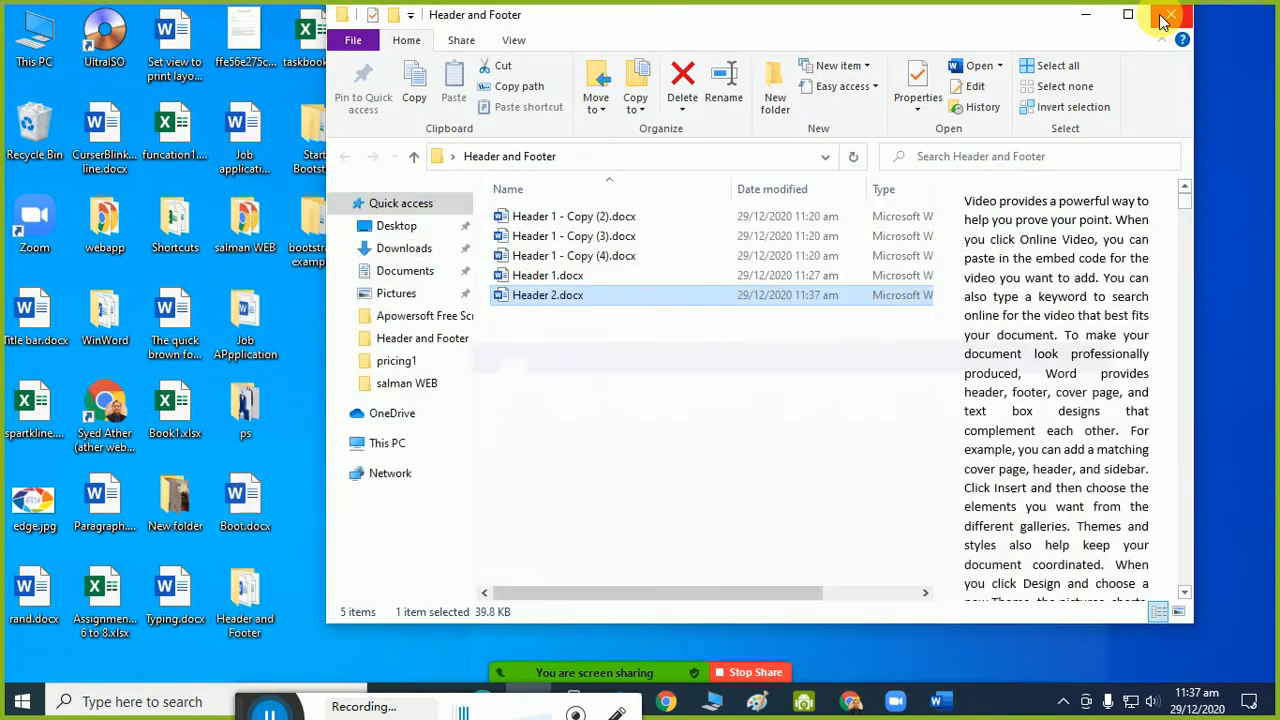
left_click(563, 256)
key("F2")
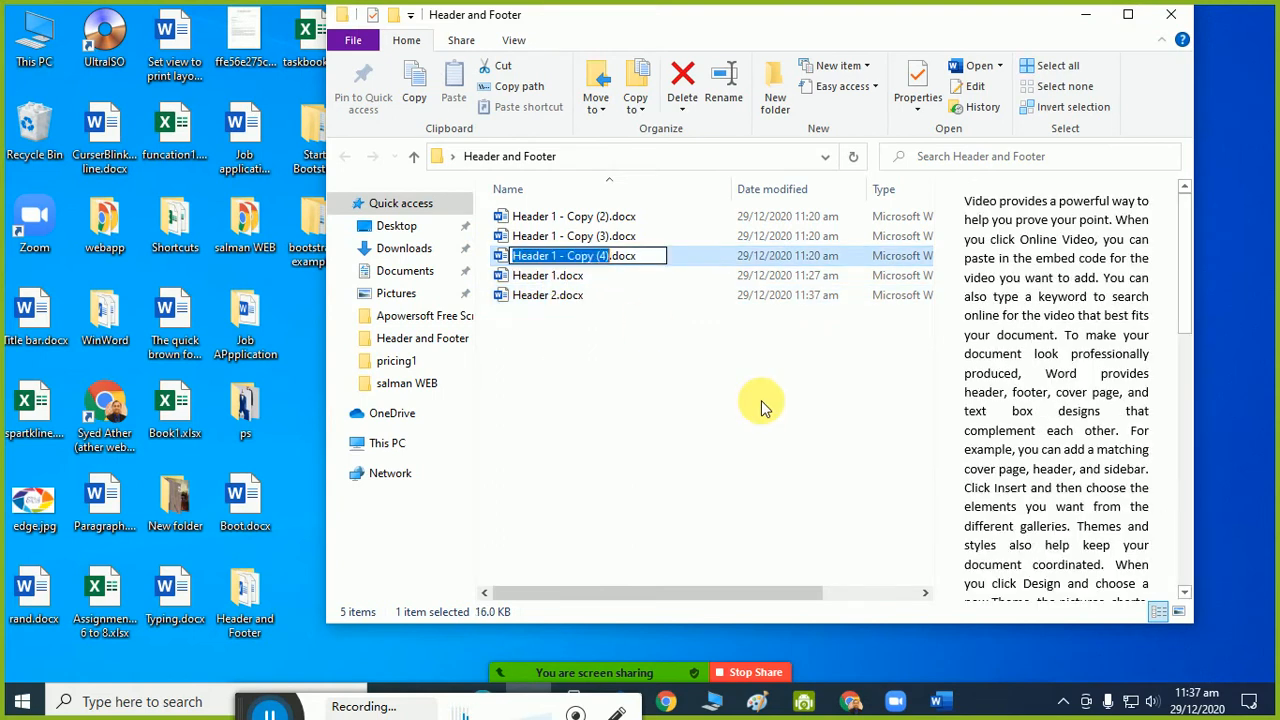
key("Right")
key("Left")
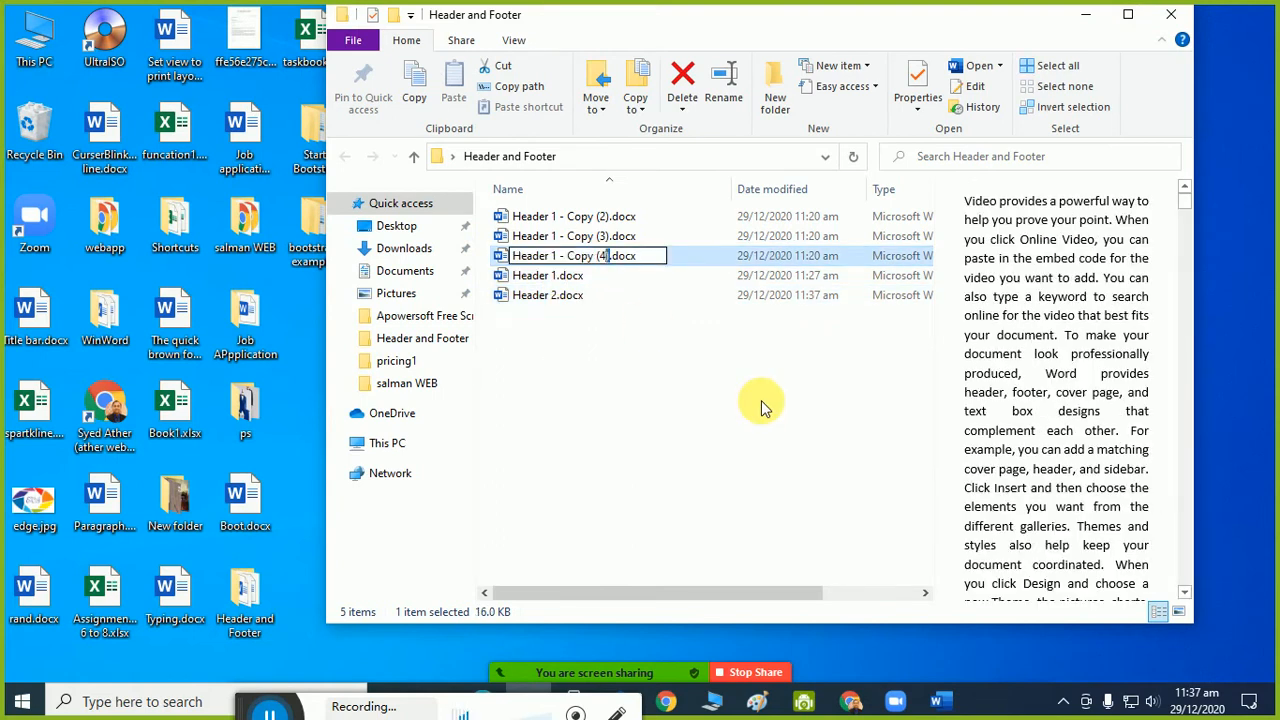
key("shift+Left")
key("shift+Left")
key("shift+Left")
key("shift+Left")
key("shift+Left")
key("shift+Left")
key("shift+Left")
key("shift+Left")
key("shift+Left")
key("shift+Left")
type("3")
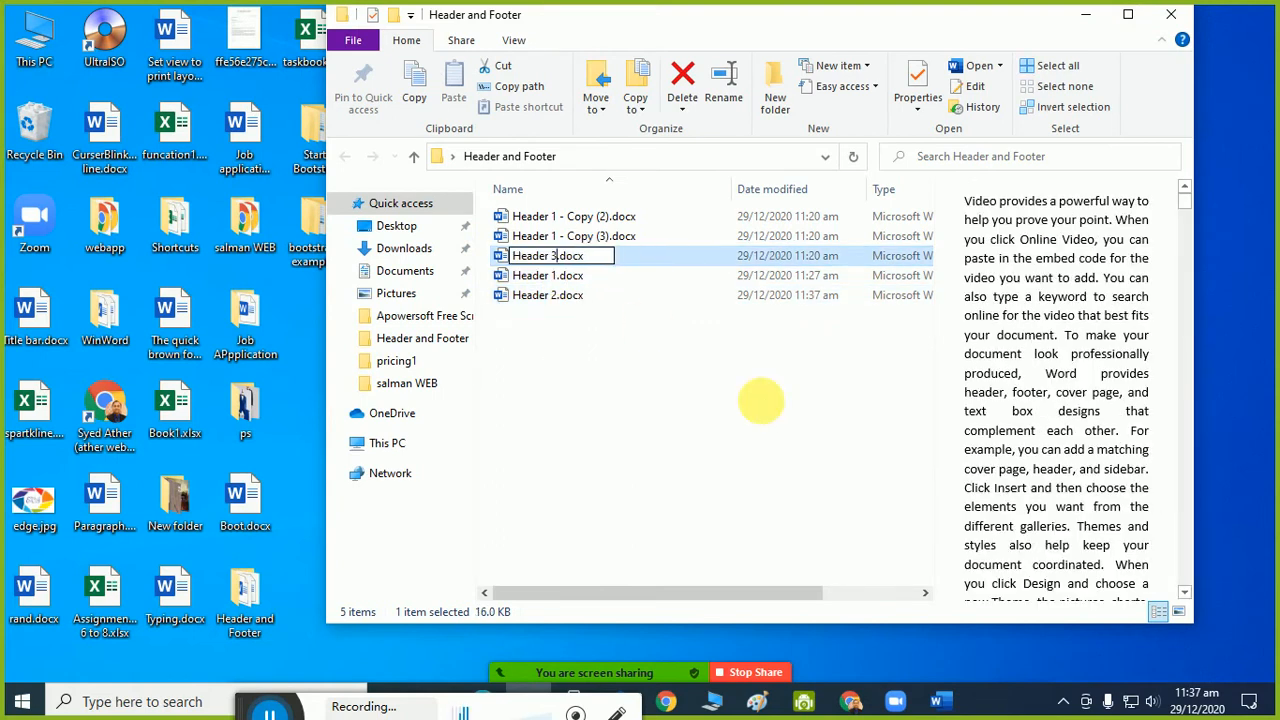
key("Return")
Open Header 3.docx in Word and start editing its header.
key("Return")
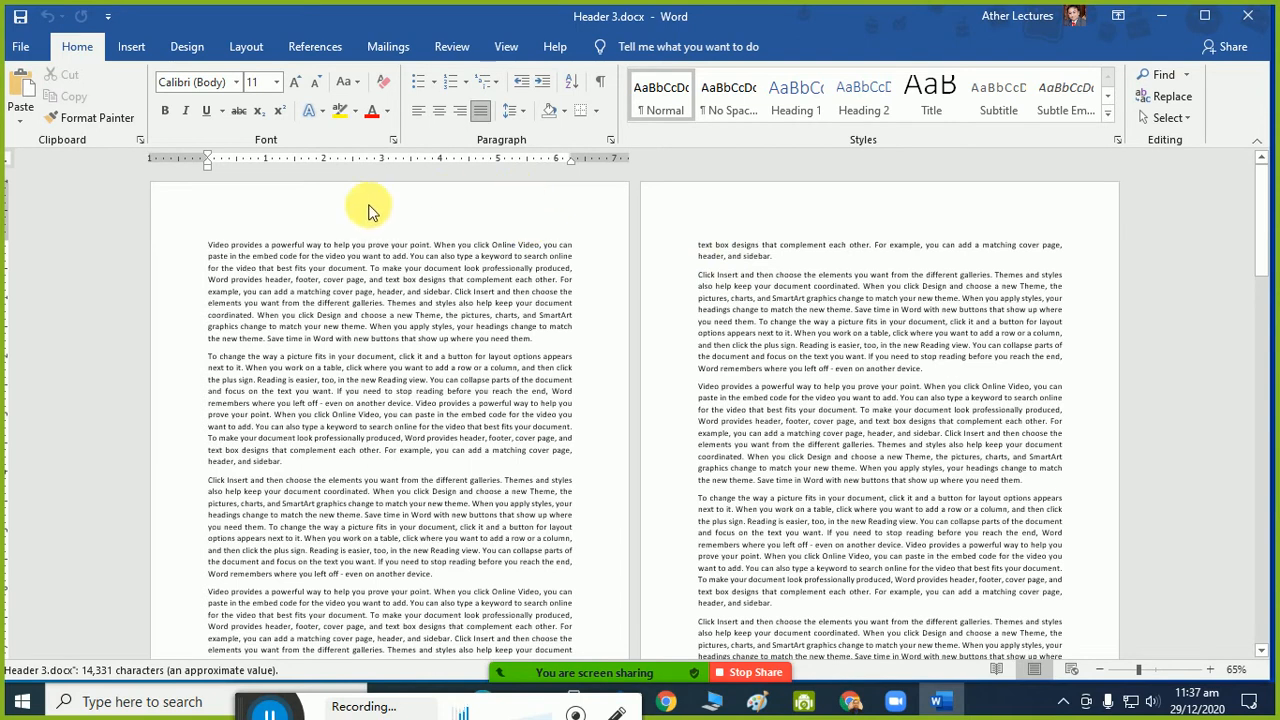
left_click(137, 48)
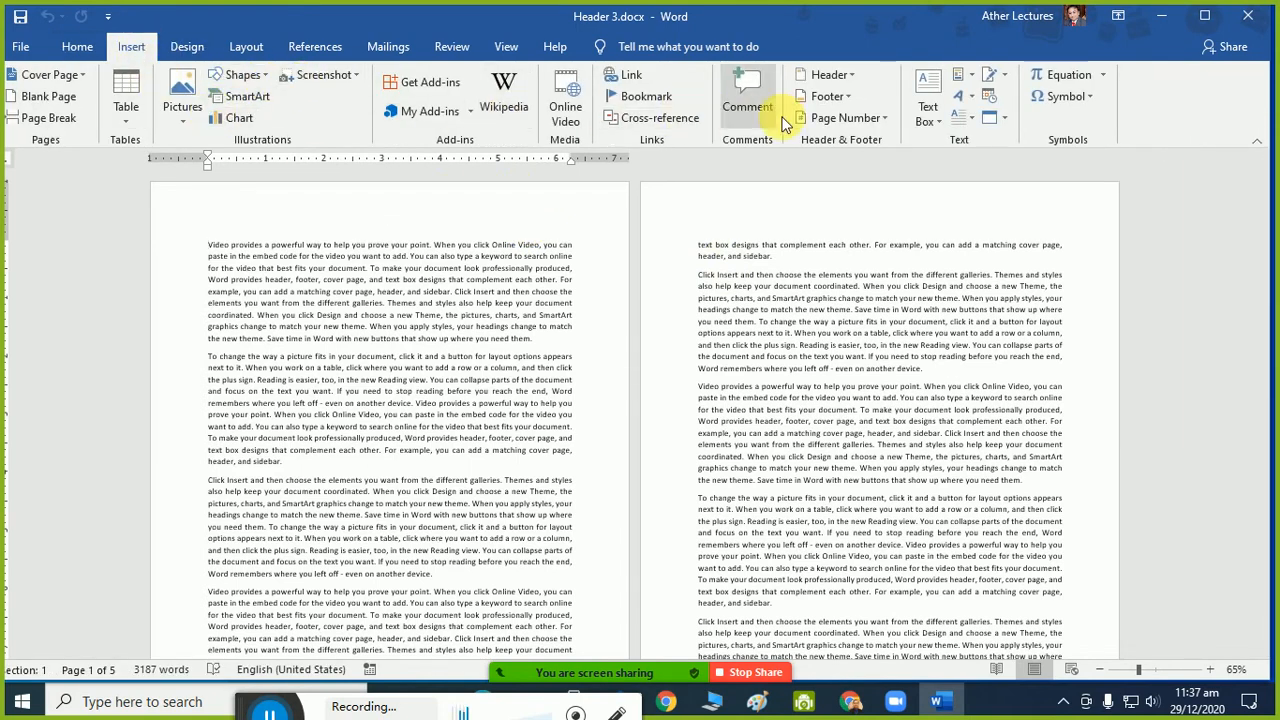
left_click(829, 75)
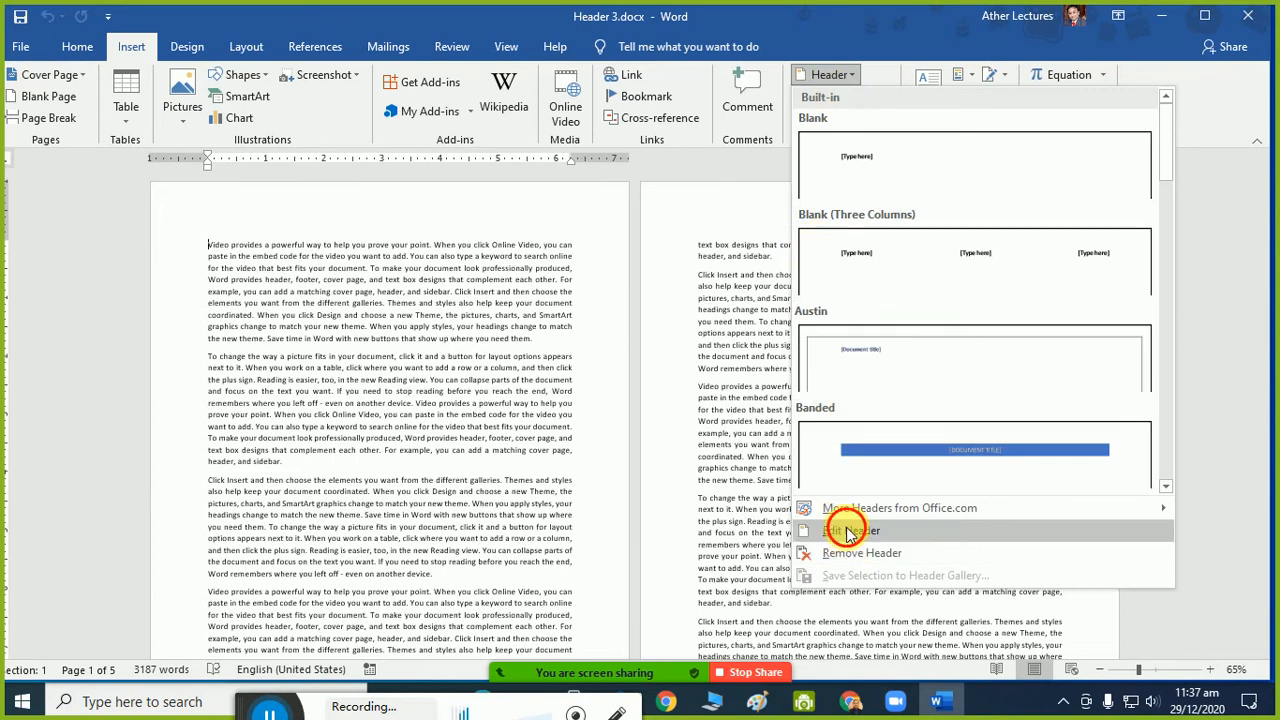
left_click(840, 530)
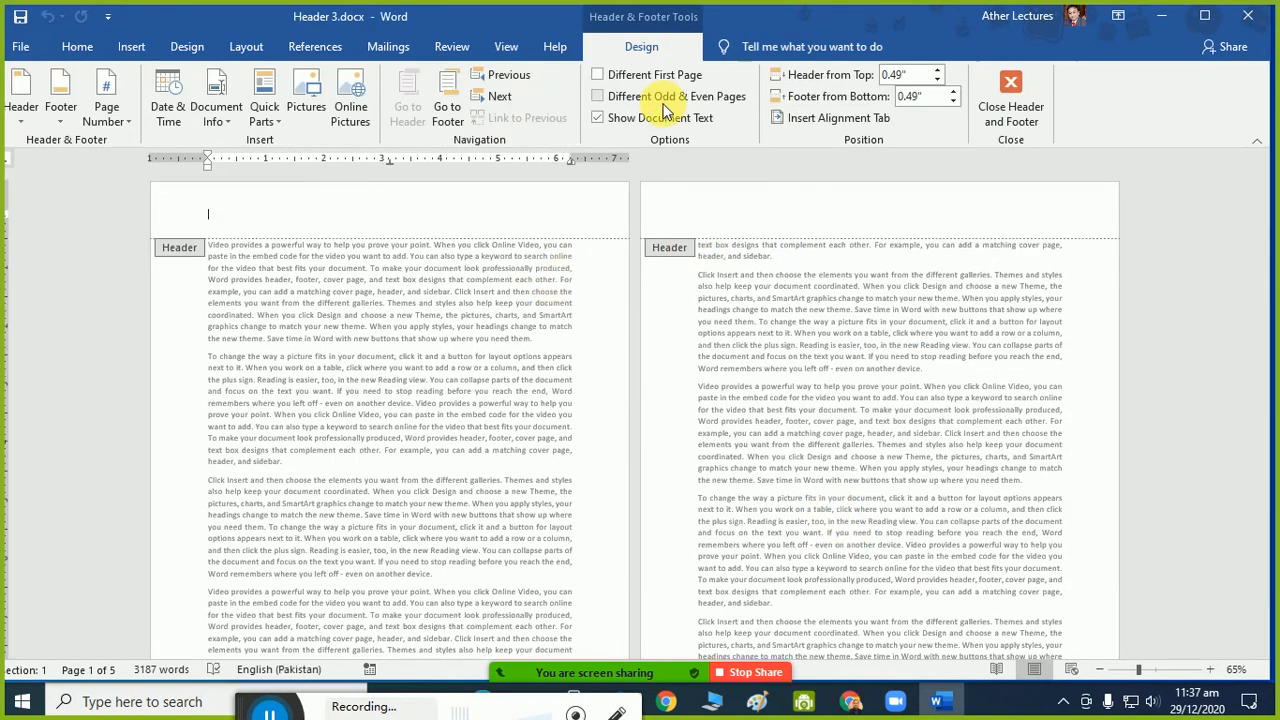
Turn on different odd and even page headers and footers, and enter "Even Page Header" in page 2's header.
left_click(665, 108)
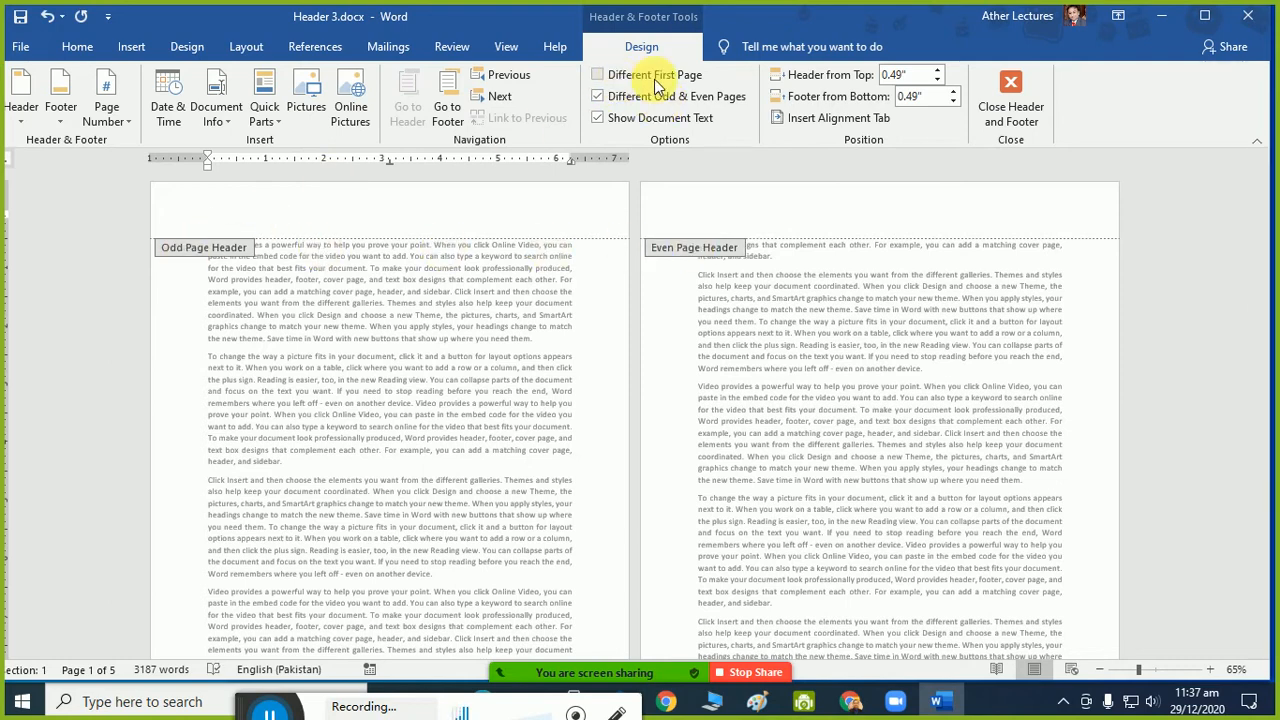
scroll(583, 322, "down", 2)
scroll(583, 322, "up", 2)
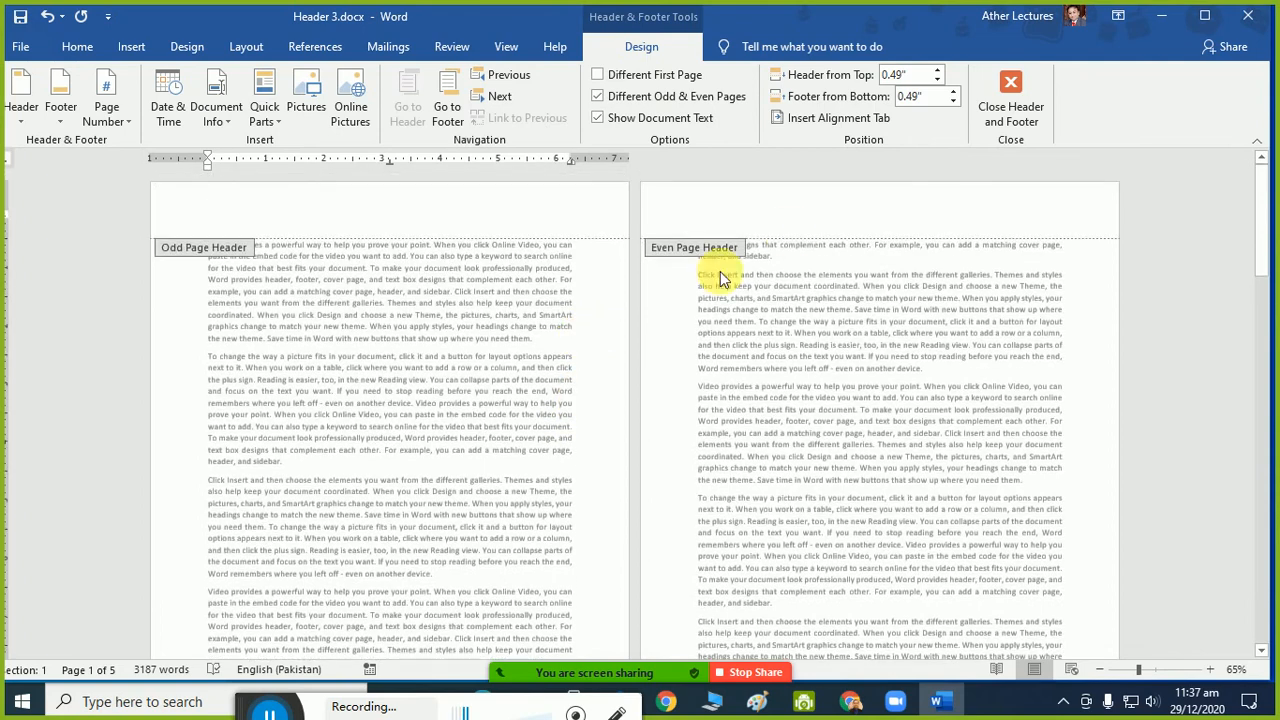
left_click(785, 221)
type("Even")
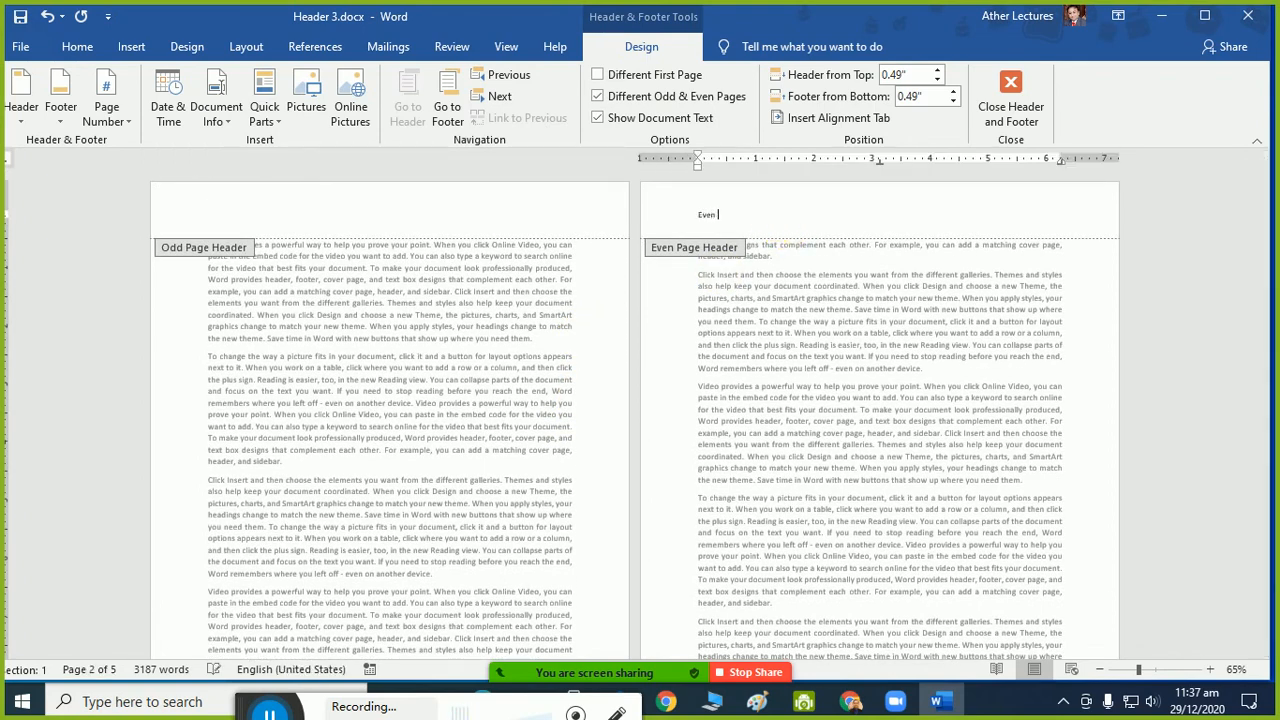
type(" Page Header")
Enter "Odd Page Header" in the odd-page header on page 3.
scroll(731, 356, "down", 5)
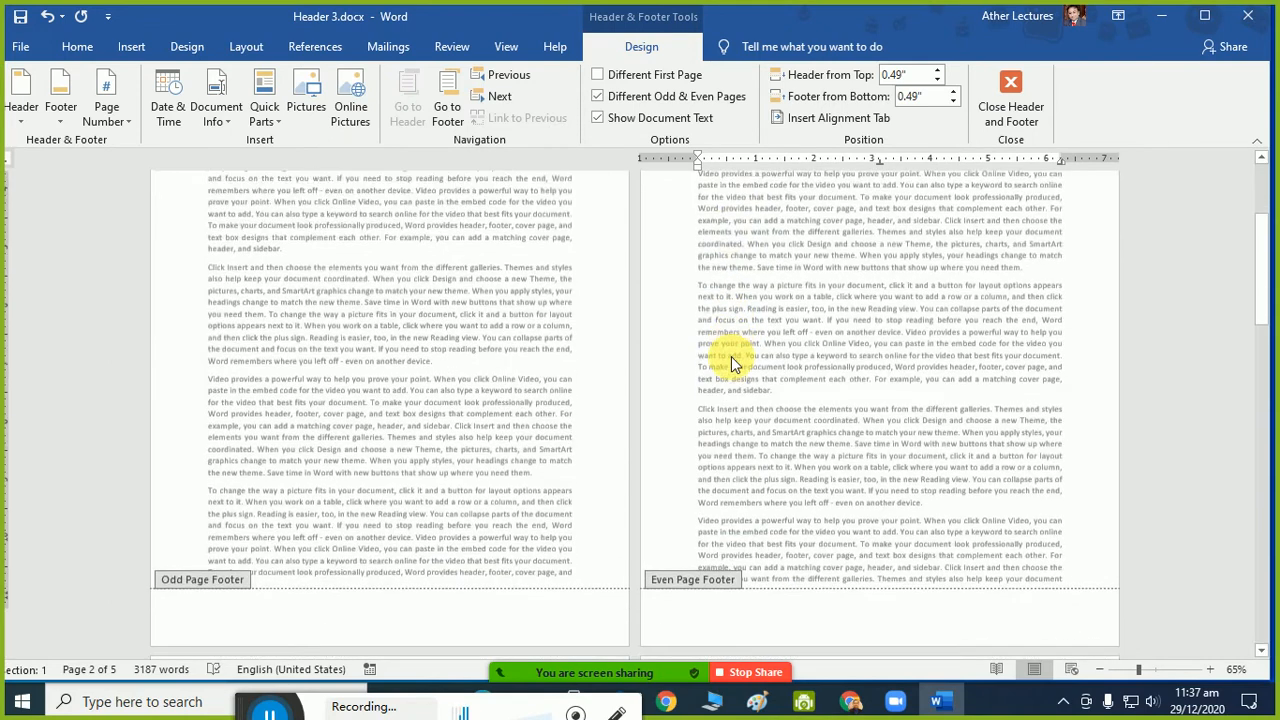
scroll(731, 356, "down", 5)
left_click(327, 424)
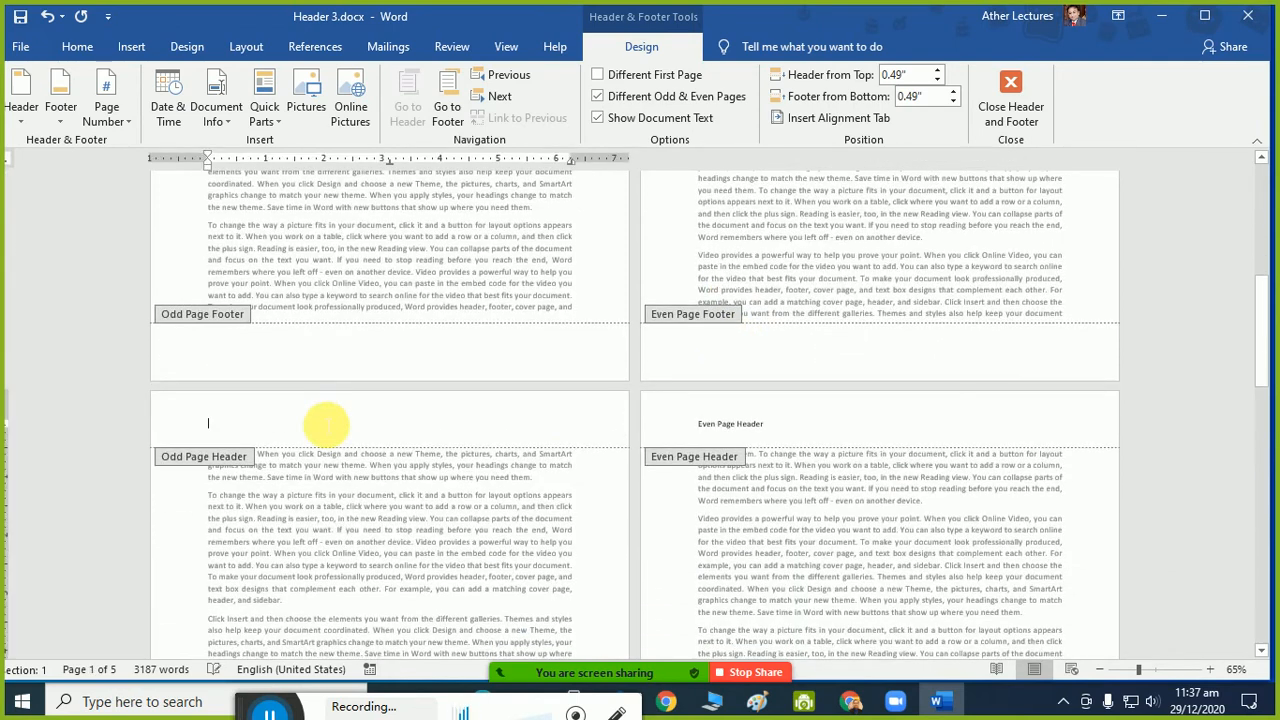
type("o")
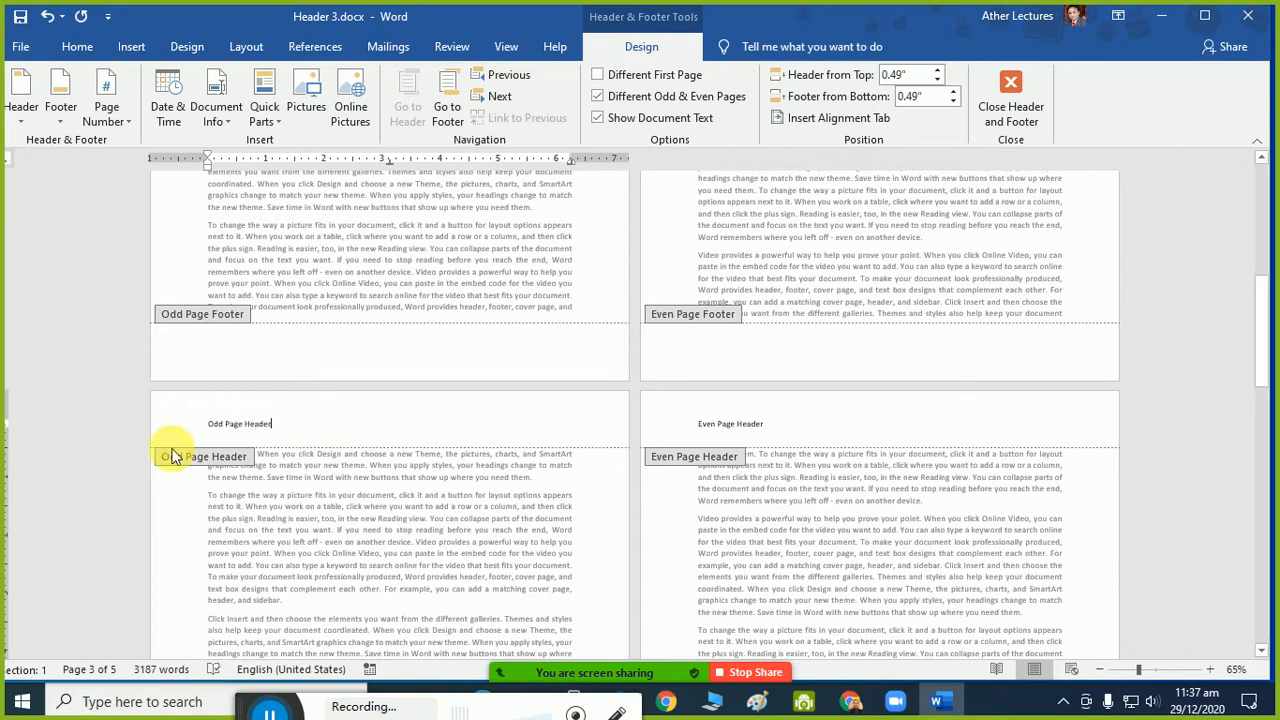
Enlarge the "Odd Page Header" text in page 3's header to about twice its size.
left_click_drag(284, 424, 202, 424)
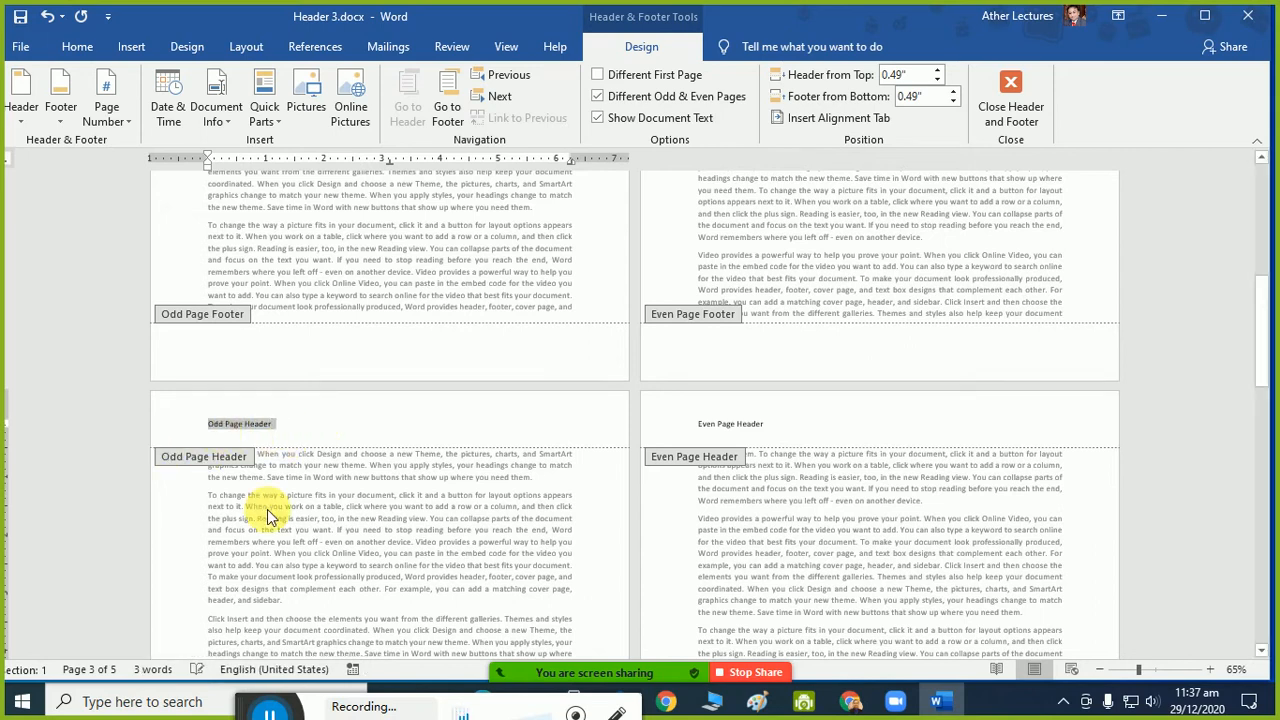
key("ctrl+shift+period")
key("ctrl+shift+period")
key("ctrl+shift+period")
key("ctrl+shift+period")
key("ctrl+shift+period")
key("ctrl+shift+period")
key("ctrl+shift+period")
key("ctrl+shift+period")
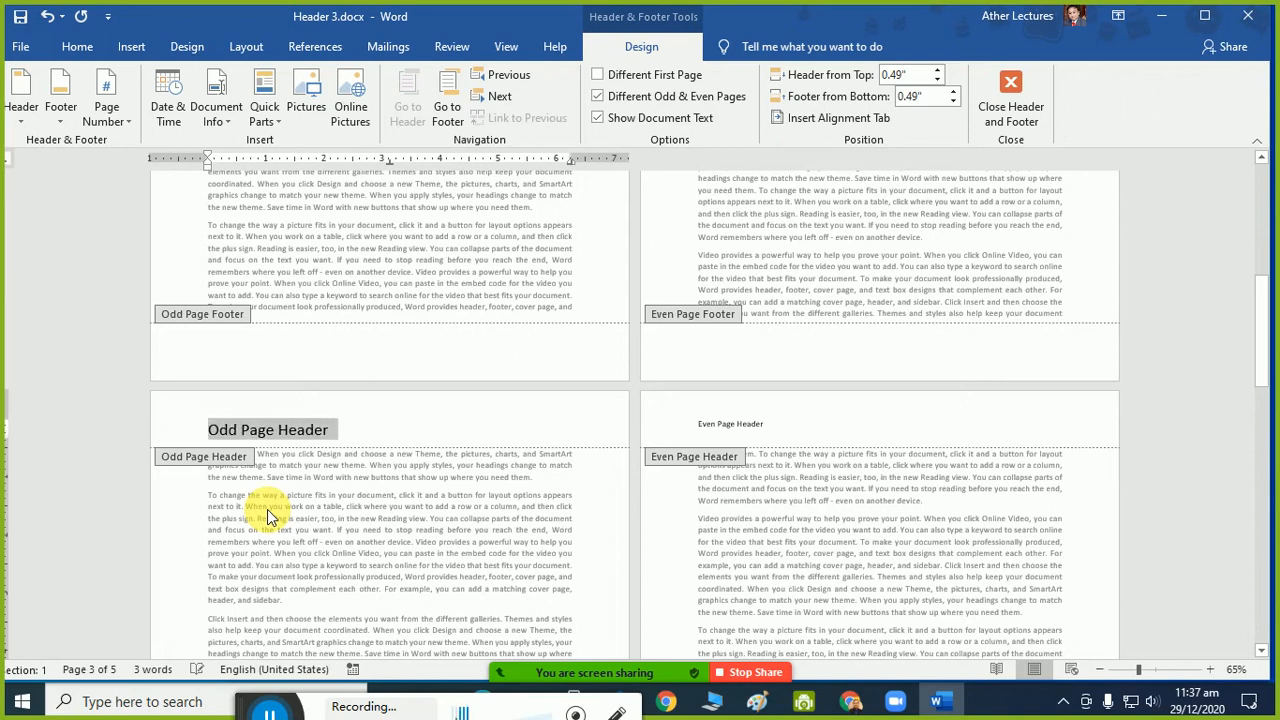
Enlarge the "Even Page Header" text in page 2's header to roughly twice its size.
scroll(815, 387, "up", 20)
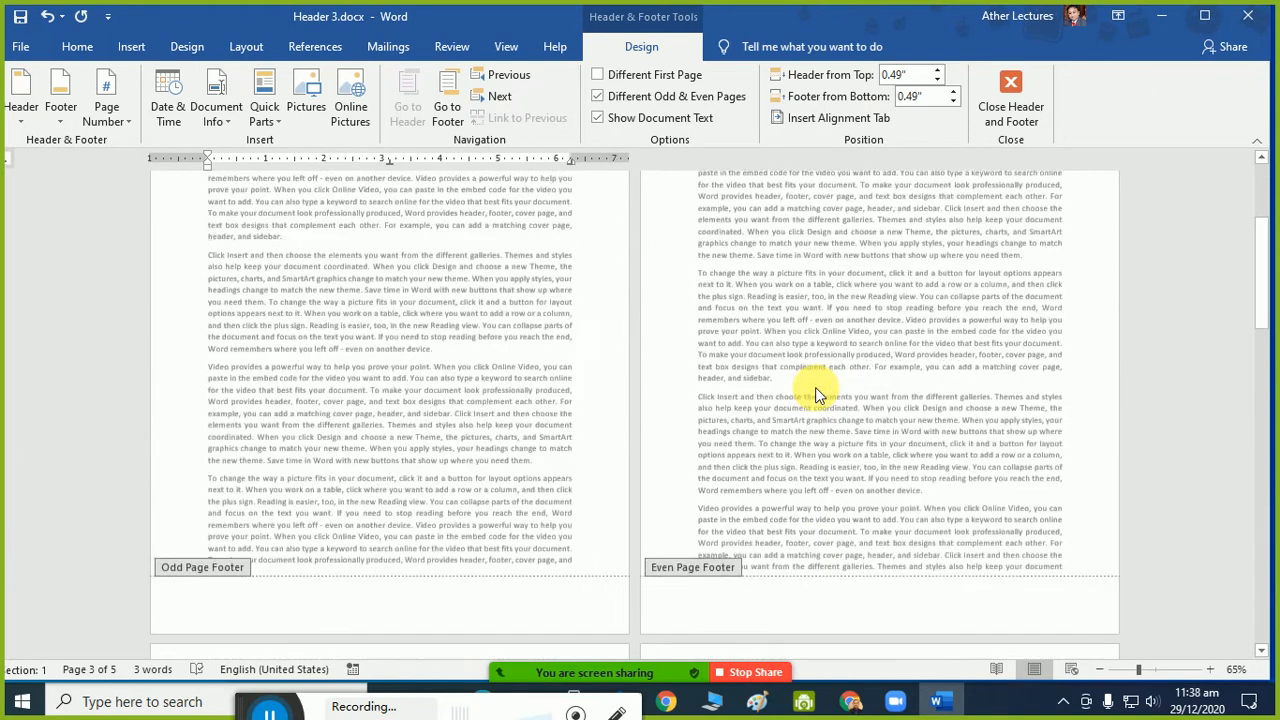
left_click_drag(778, 214, 688, 214)
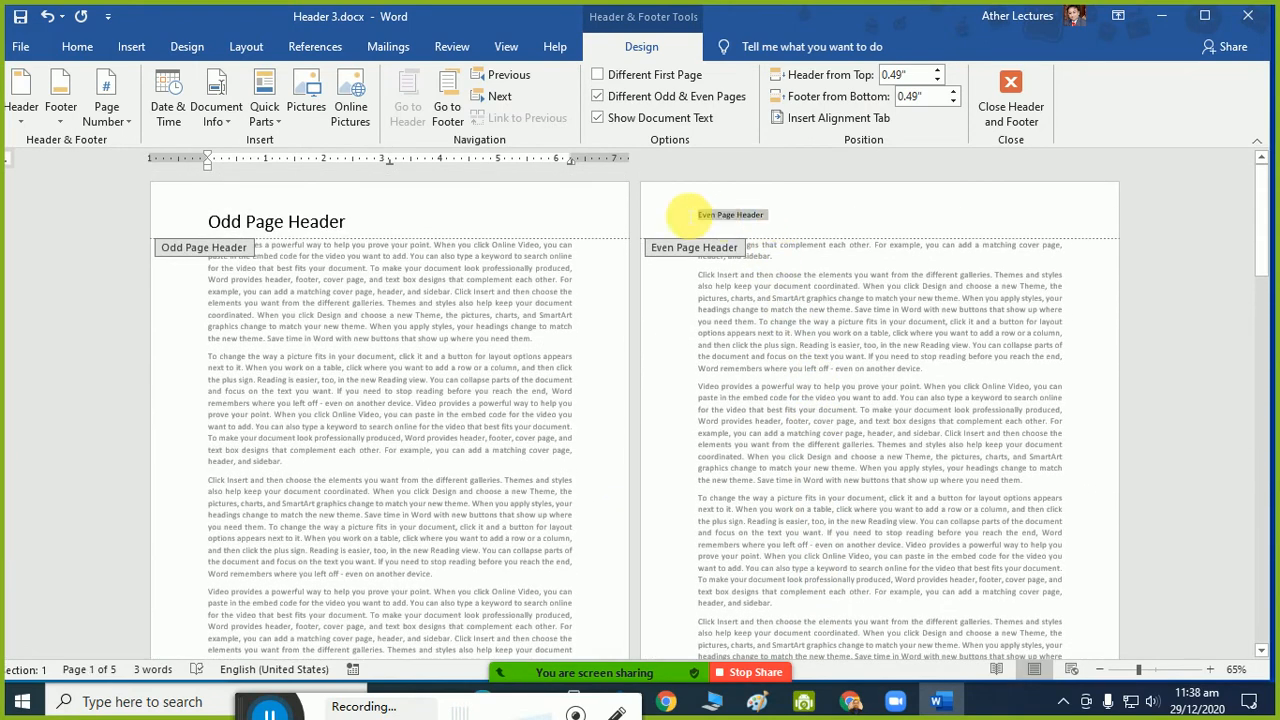
key("ctrl+shift+period")
key("ctrl+shift+period")
key("ctrl+shift+period")
key("ctrl+shift+period")
key("ctrl+shift+period")
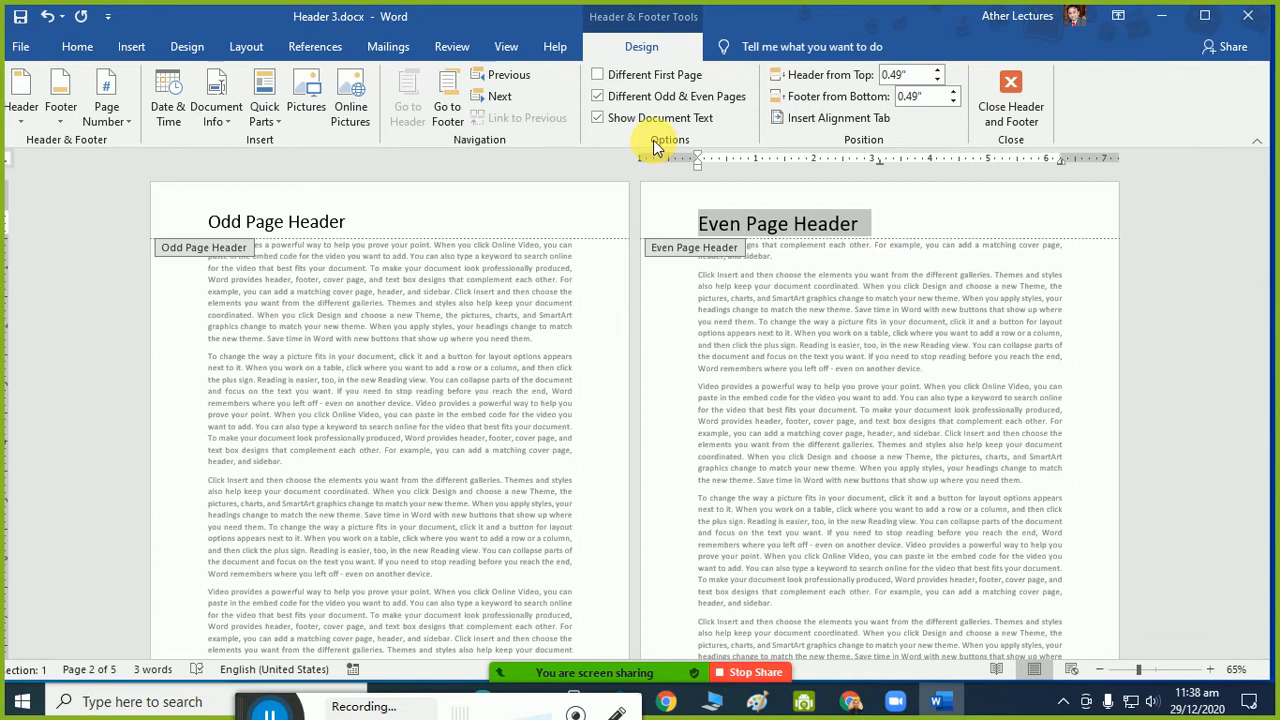
Try the Different First Page option and turn it off again, and try hiding the document text while editing headers.
left_click(596, 80)
left_click(596, 80)
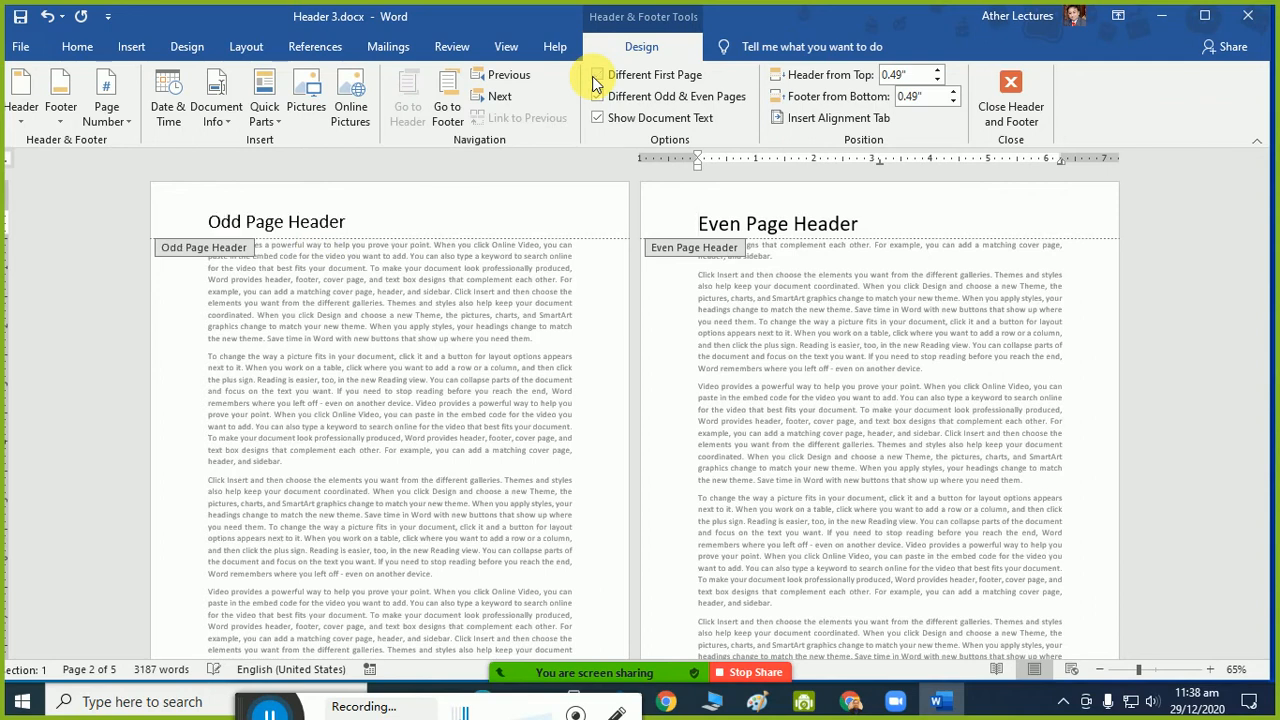
scroll(363, 271, "down", 3)
scroll(566, 166, "down", 5)
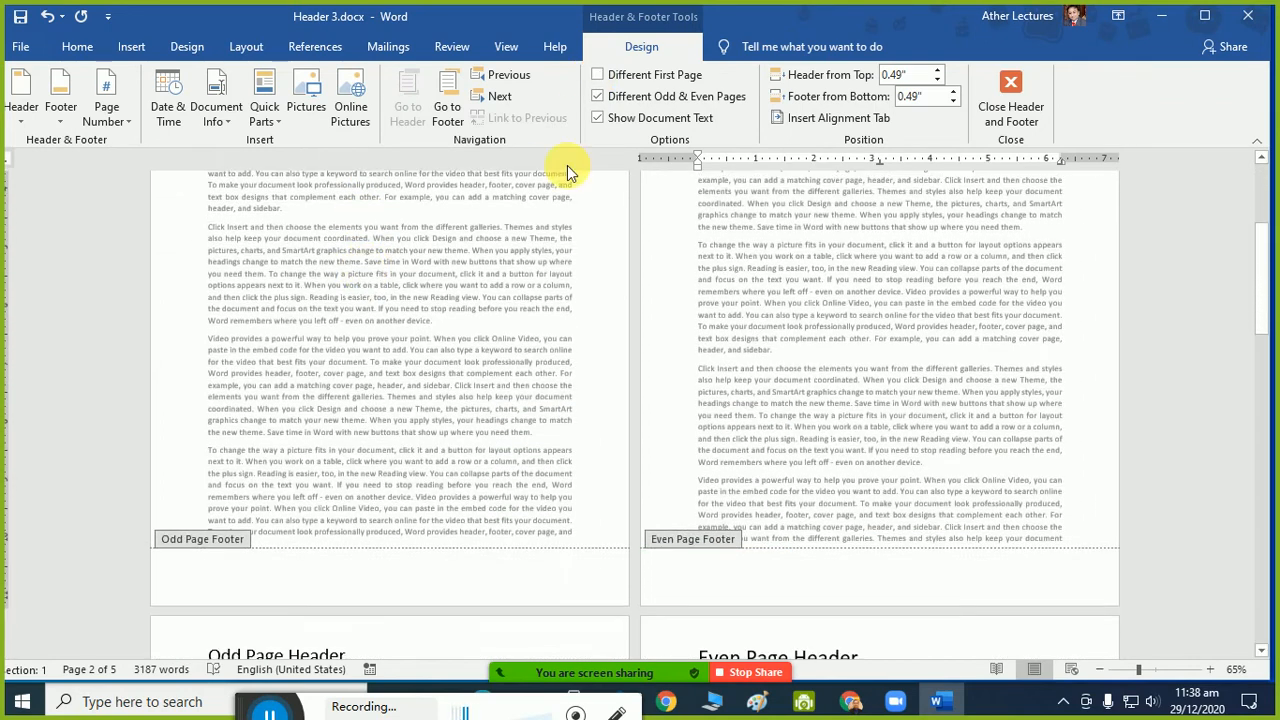
left_click(625, 75)
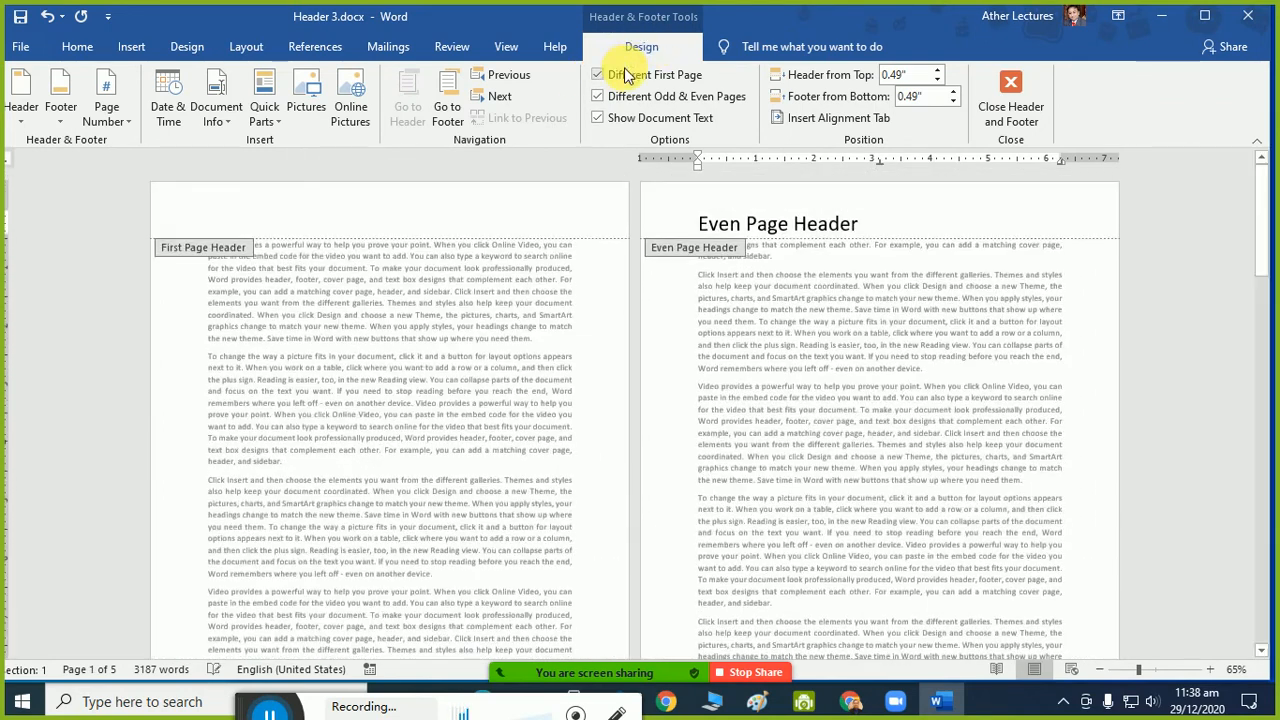
scroll(394, 394, "down", 10)
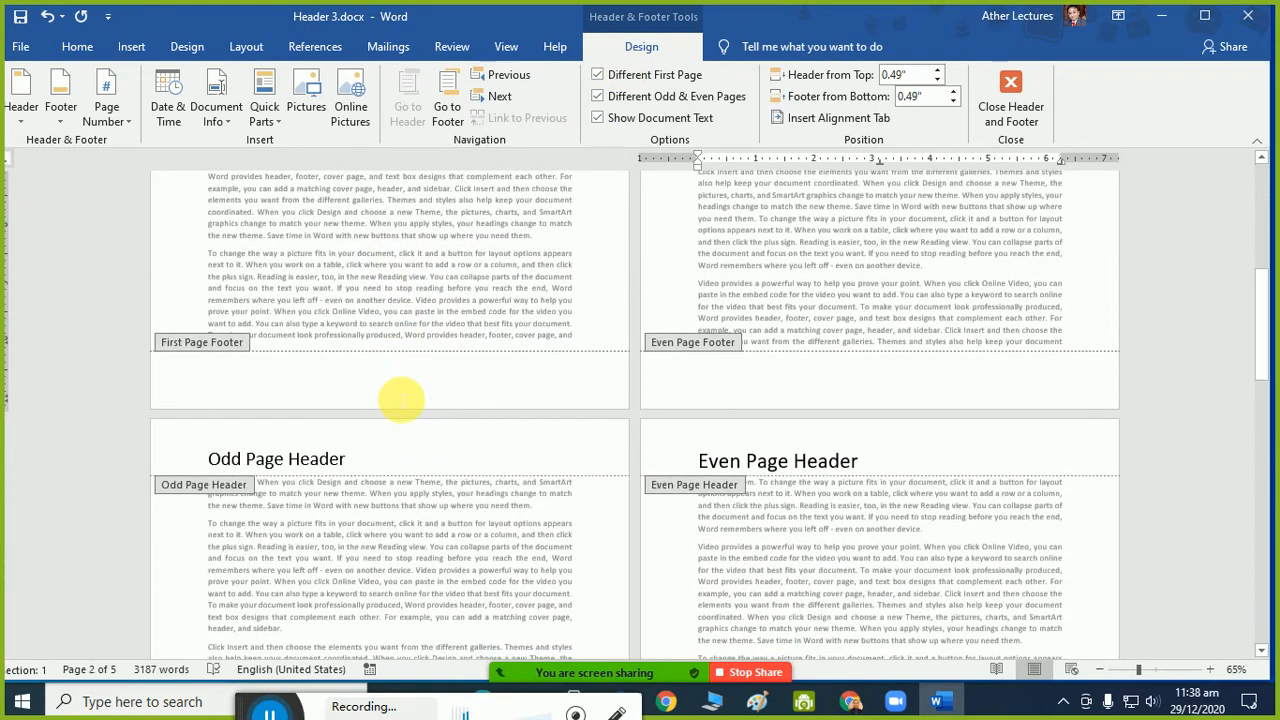
scroll(394, 394, "up", 10)
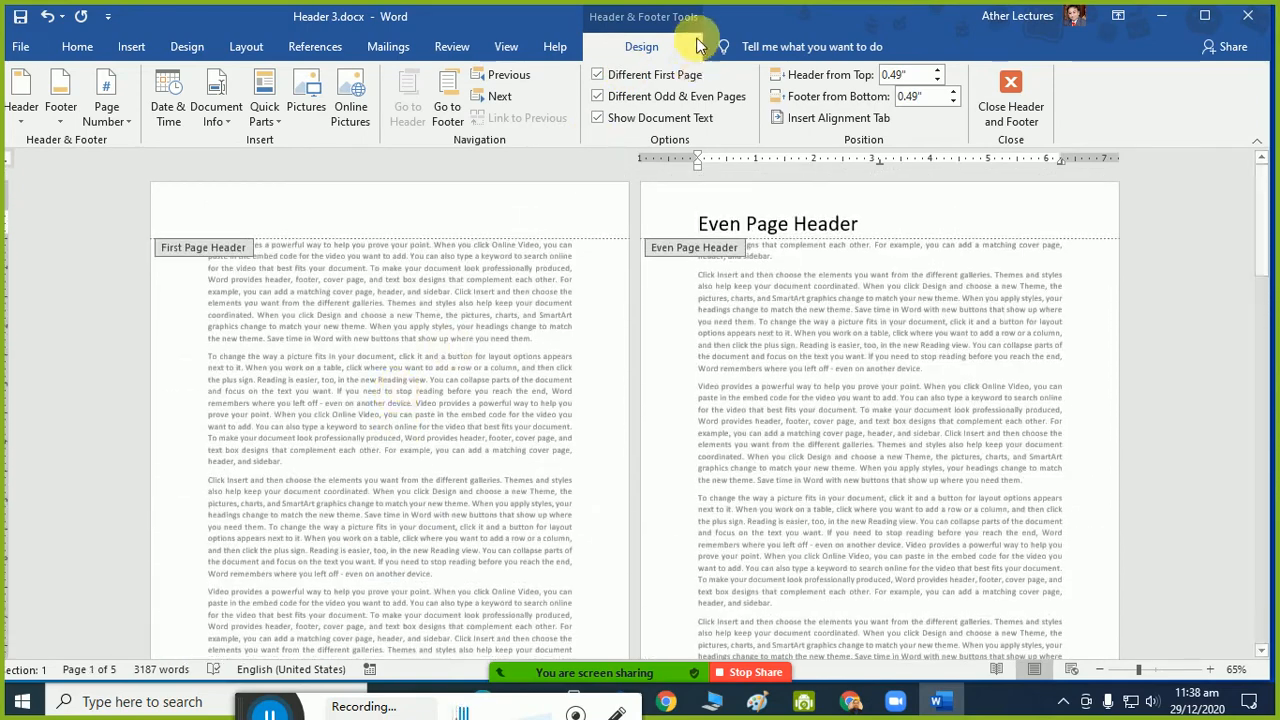
left_click(652, 78)
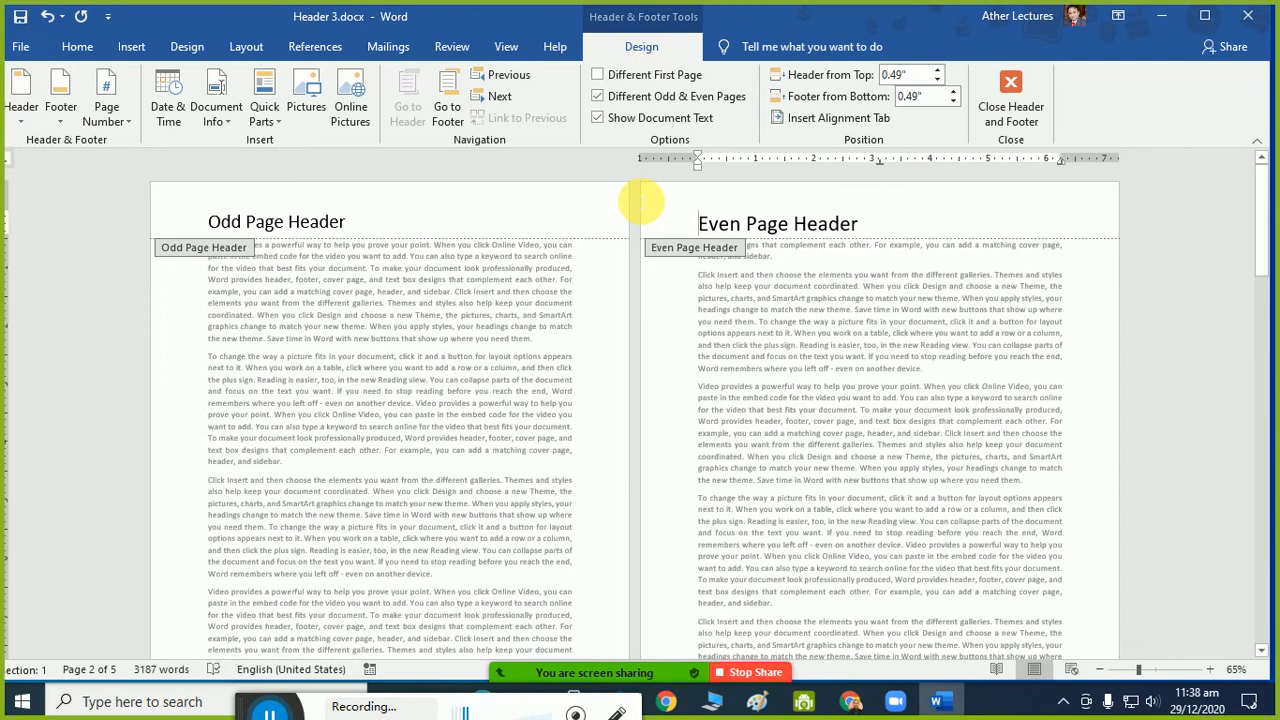
left_click(598, 118)
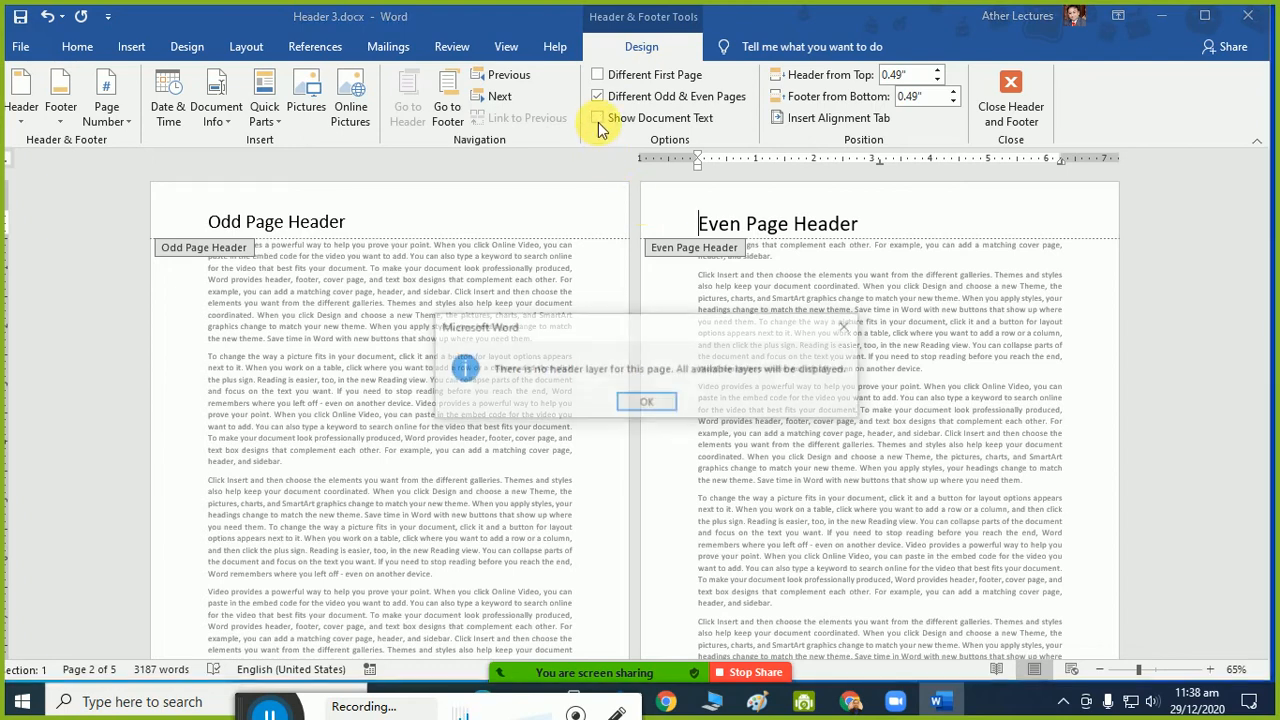
left_click(648, 404)
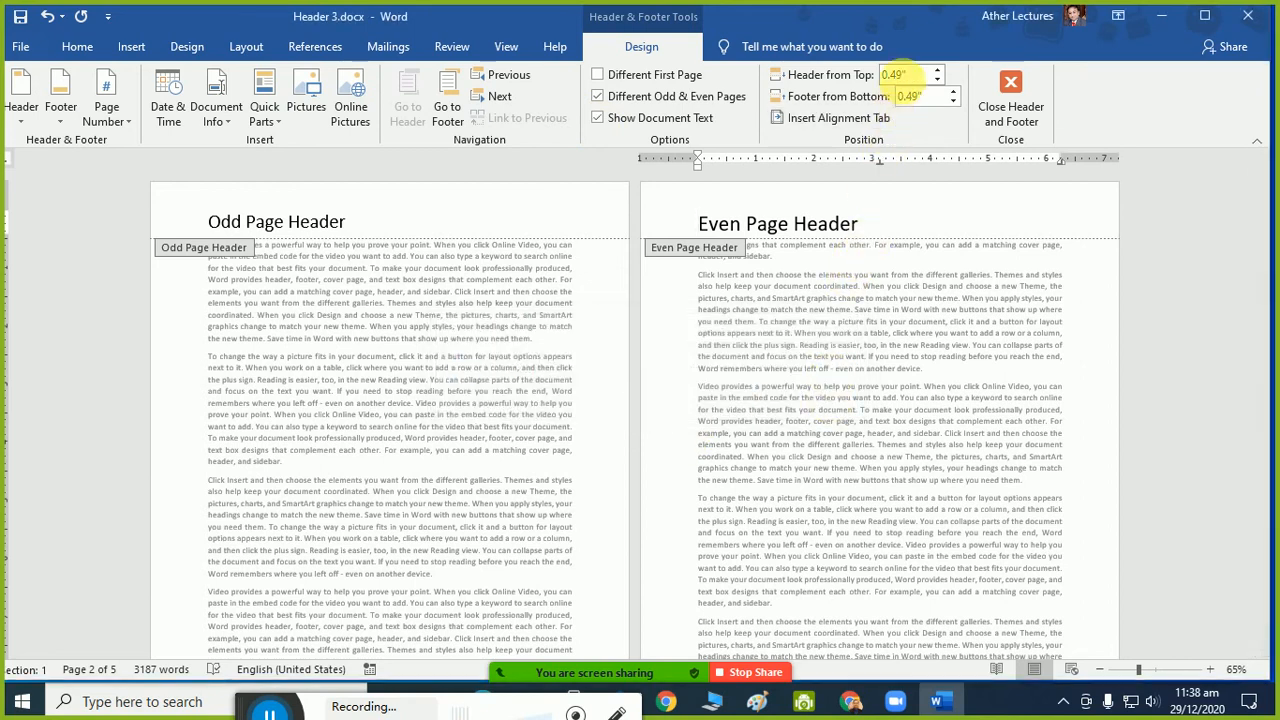
Set the header distance from the page top to 1" and the footer distance from the page bottom to 1".
left_click(884, 75)
left_click_drag(912, 80, 893, 68)
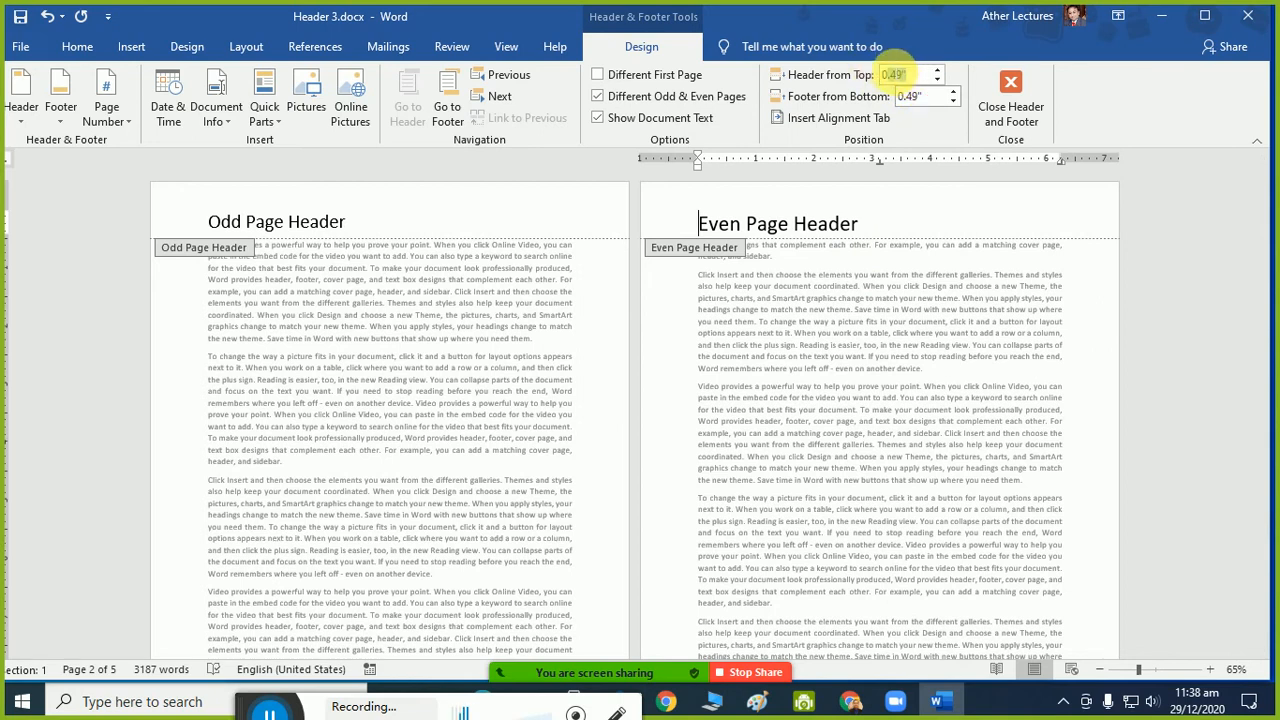
left_click(936, 71)
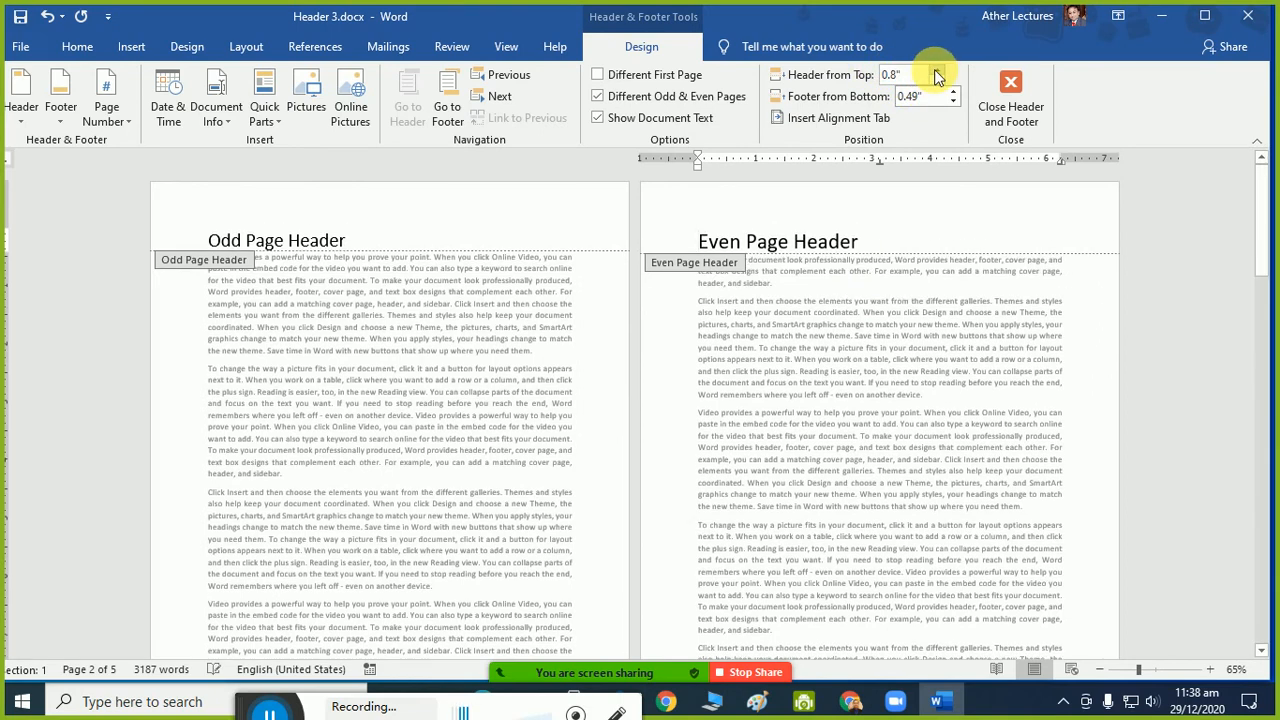
left_click(934, 74)
left_click(936, 79)
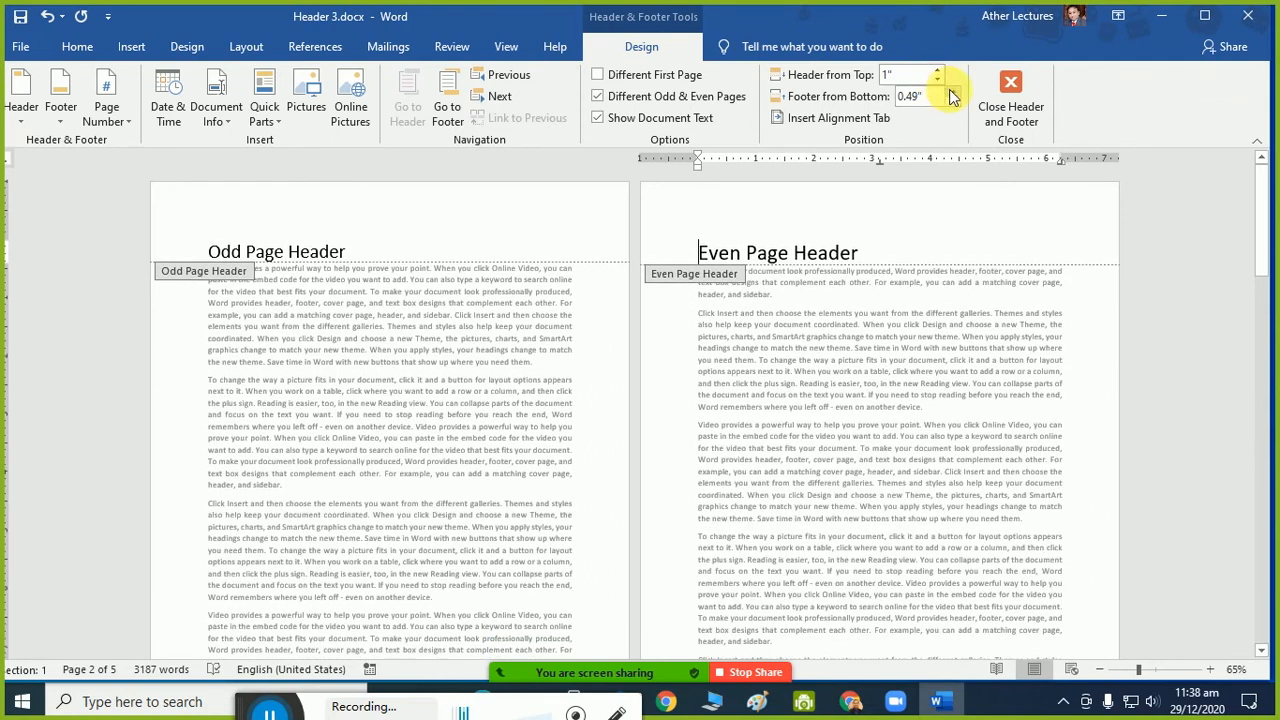
left_click(954, 91)
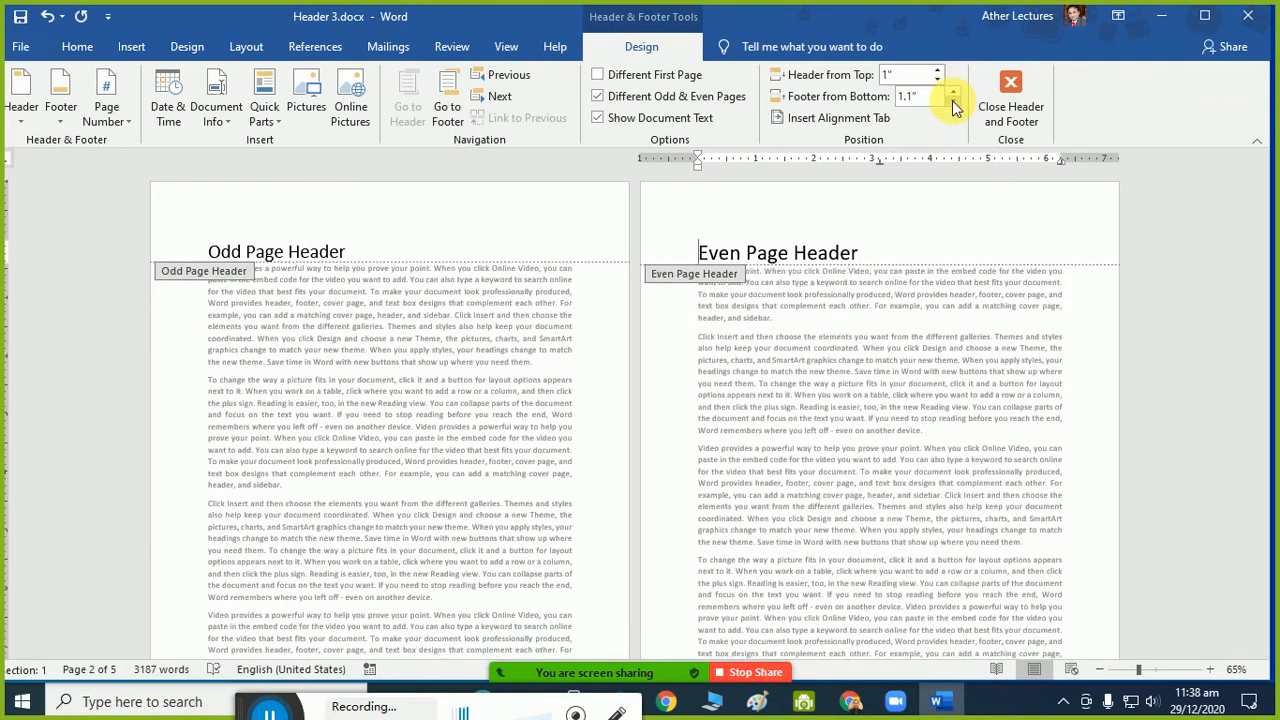
scroll(811, 366, "down", 6)
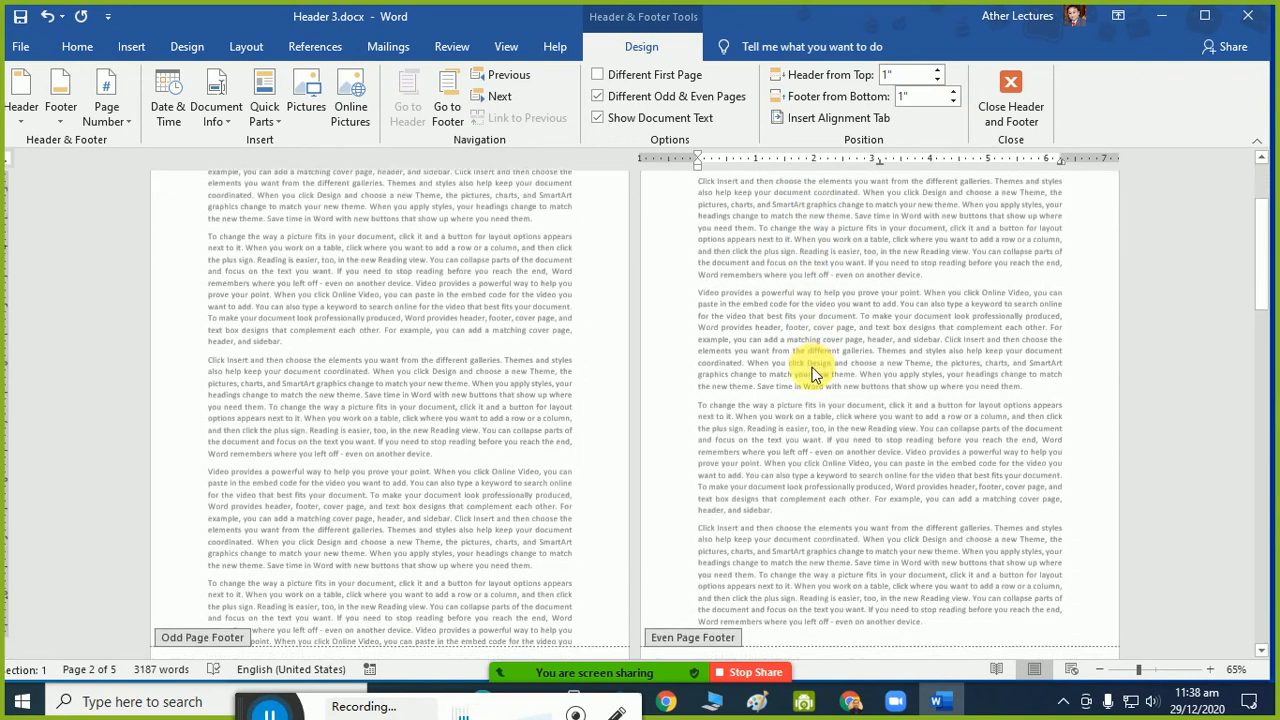
scroll(813, 372, "up", 6)
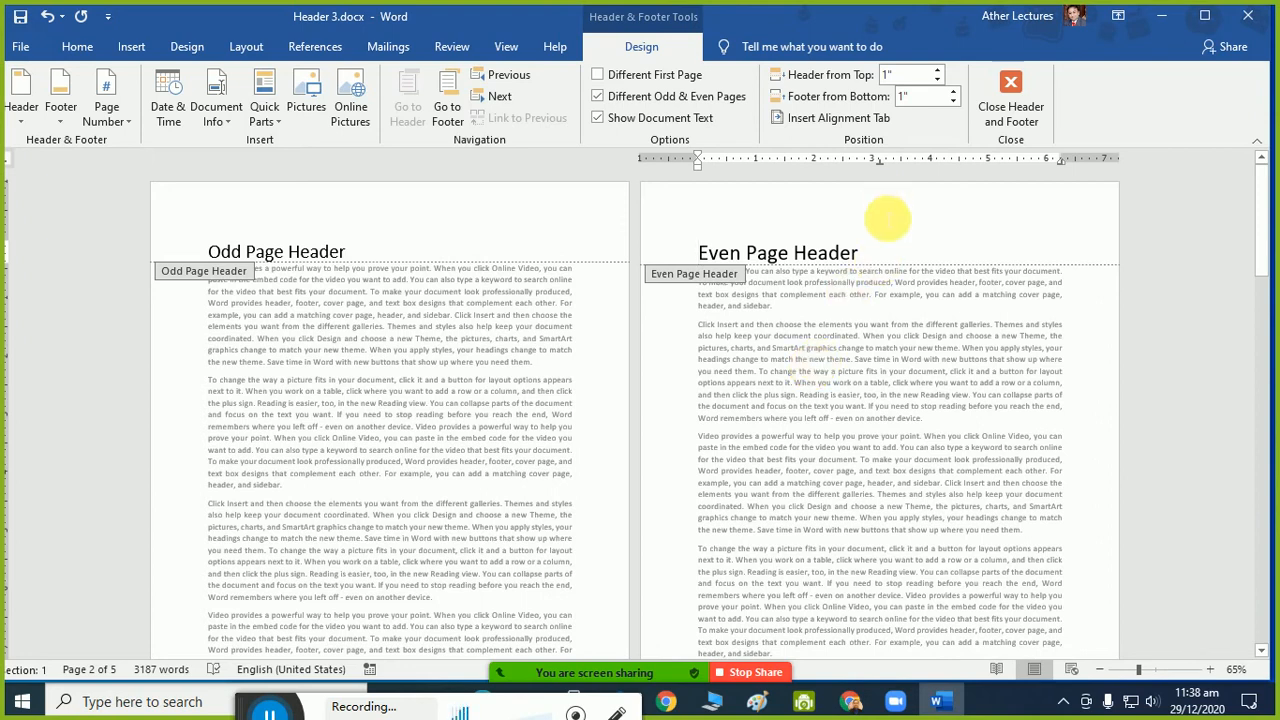
Insert a centre alignment tab relative to the margin, with no leader, before "Even Page Header" in page 2's header.
left_click(861, 126)
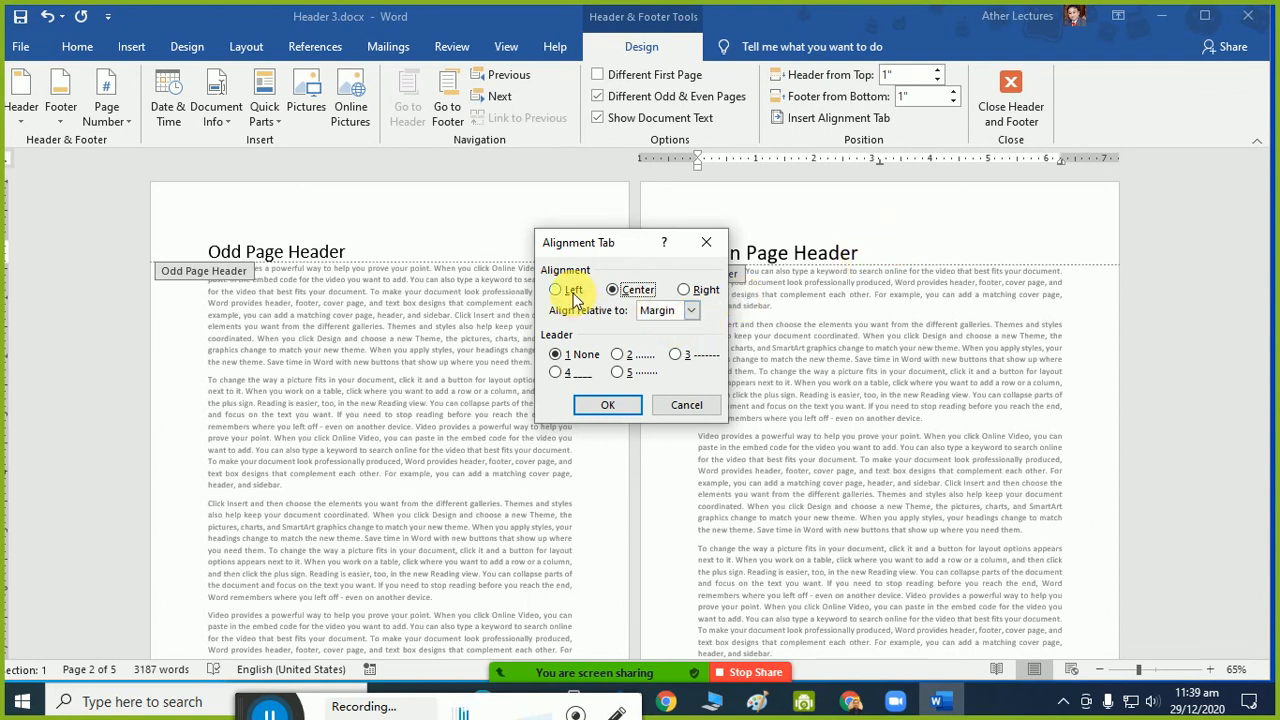
left_click(610, 289)
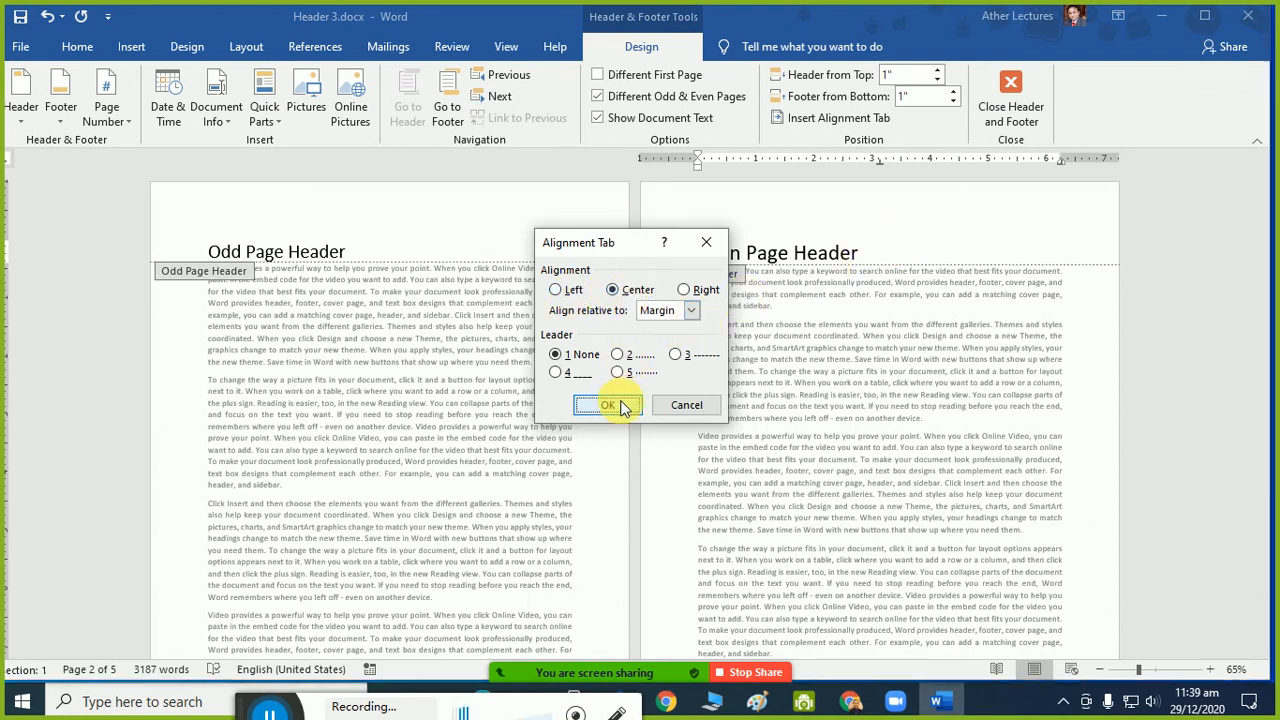
left_click(610, 404)
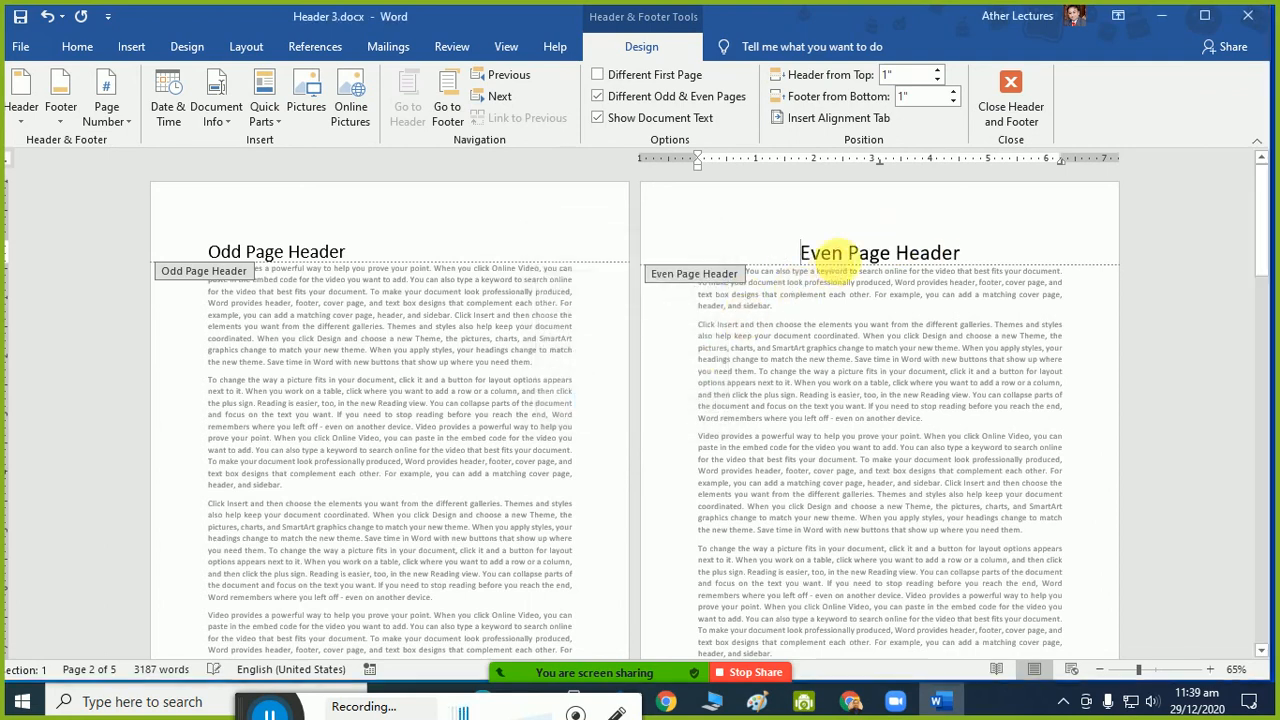
Try a second alignment tab and a left alignment tab in the even-page header, undoing each one.
left_click(868, 117)
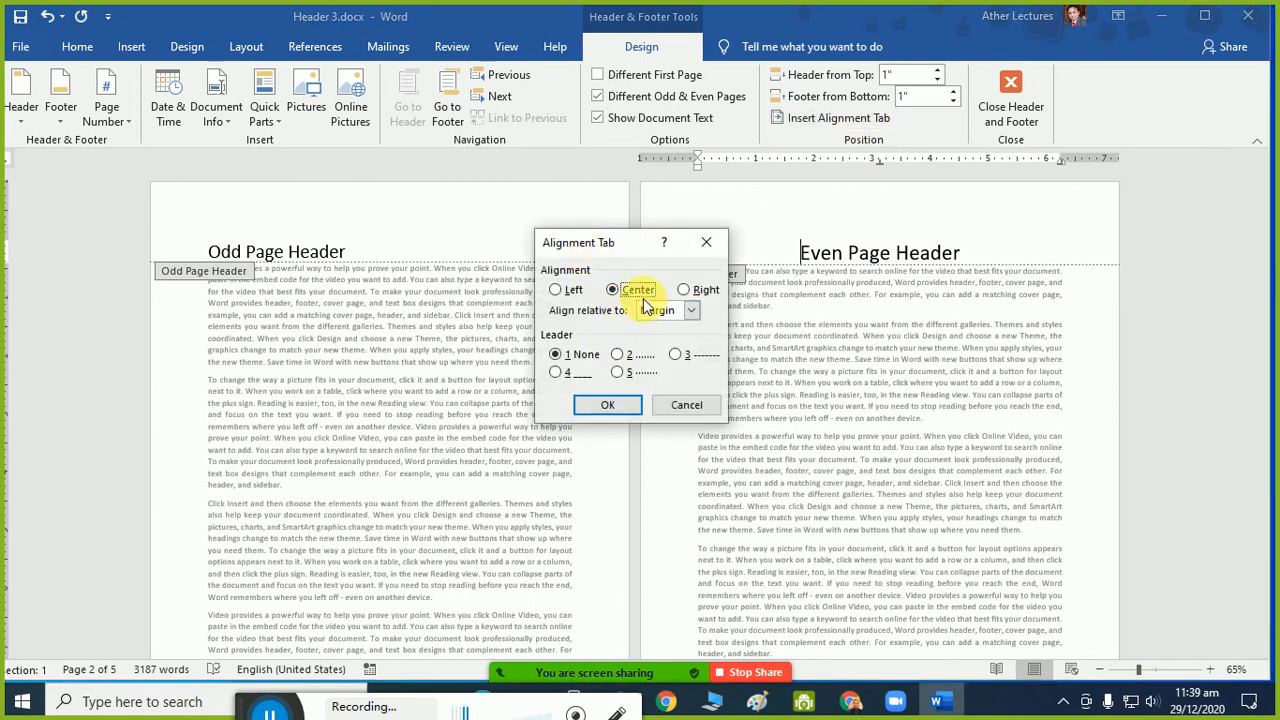
left_click(607, 404)
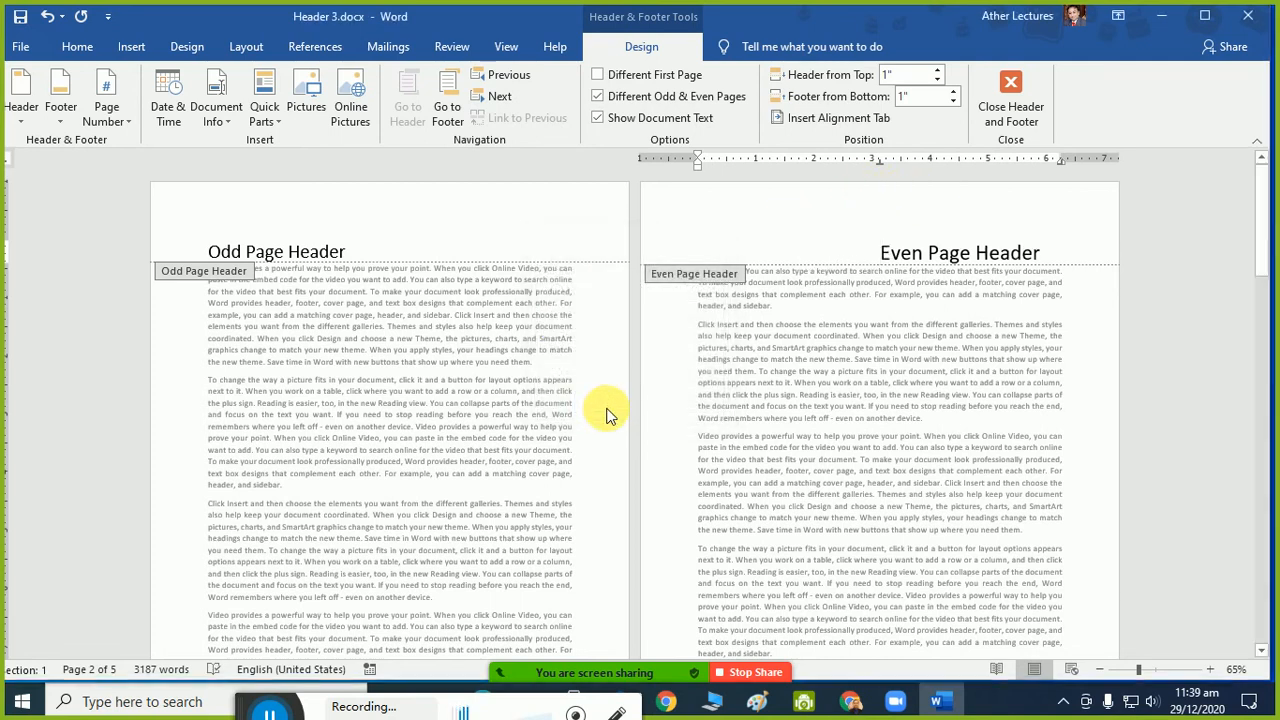
key("ctrl+z")
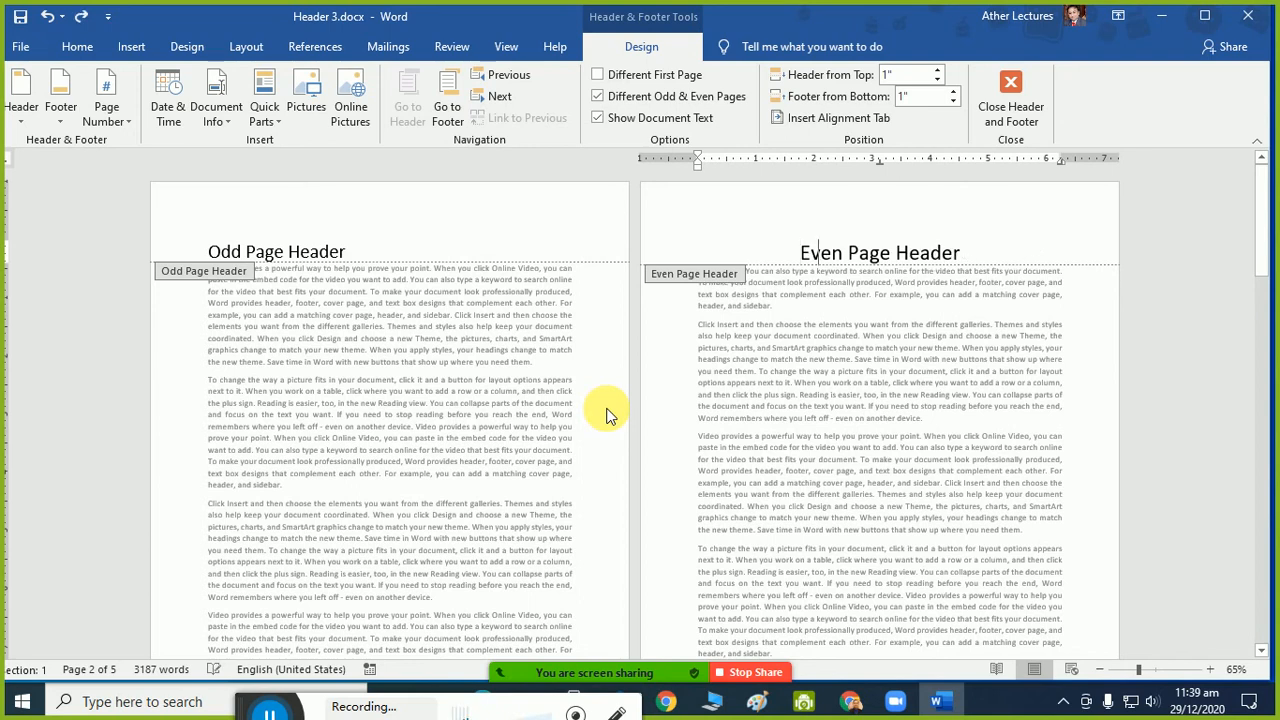
left_click(838, 118)
left_click(558, 290)
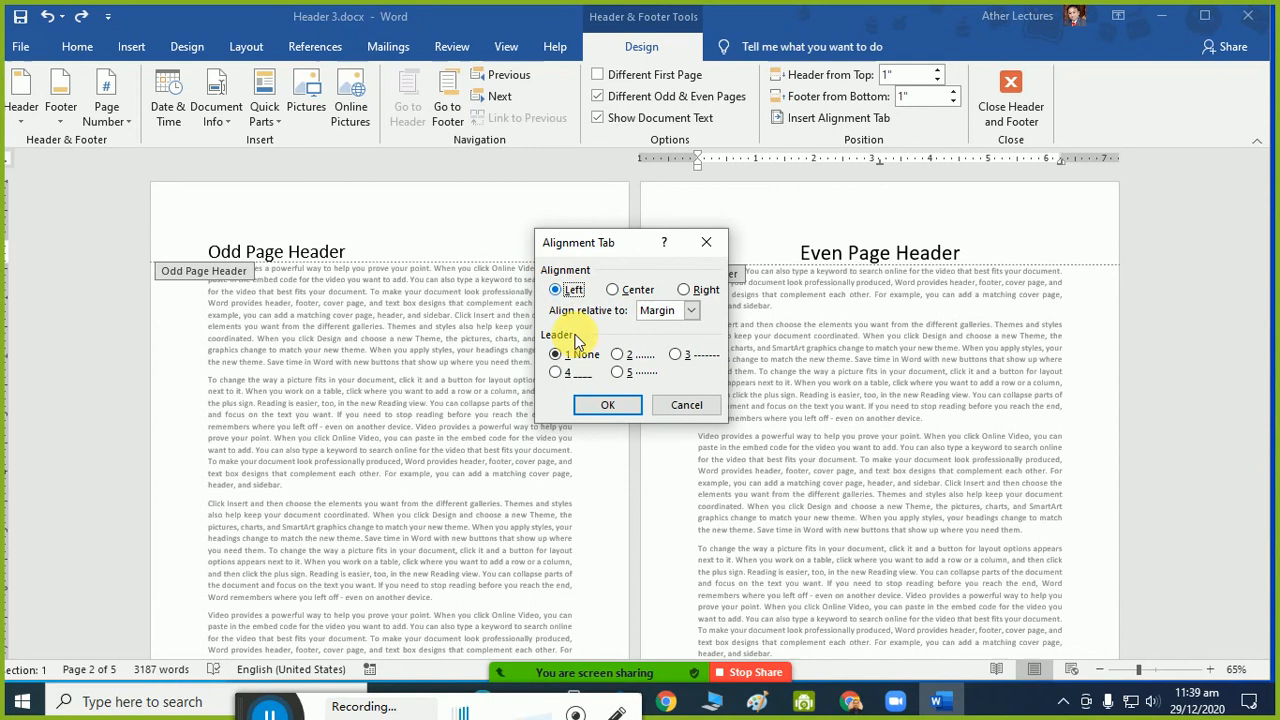
left_click(607, 403)
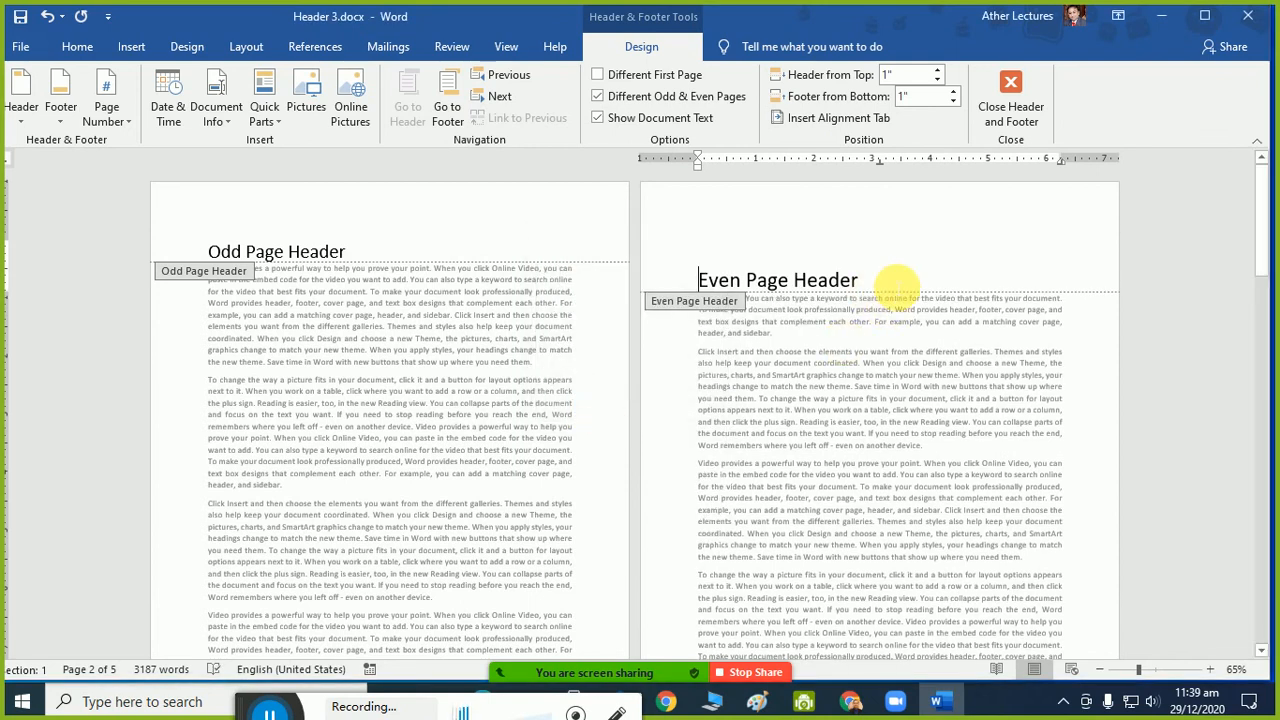
key("ctrl+z")
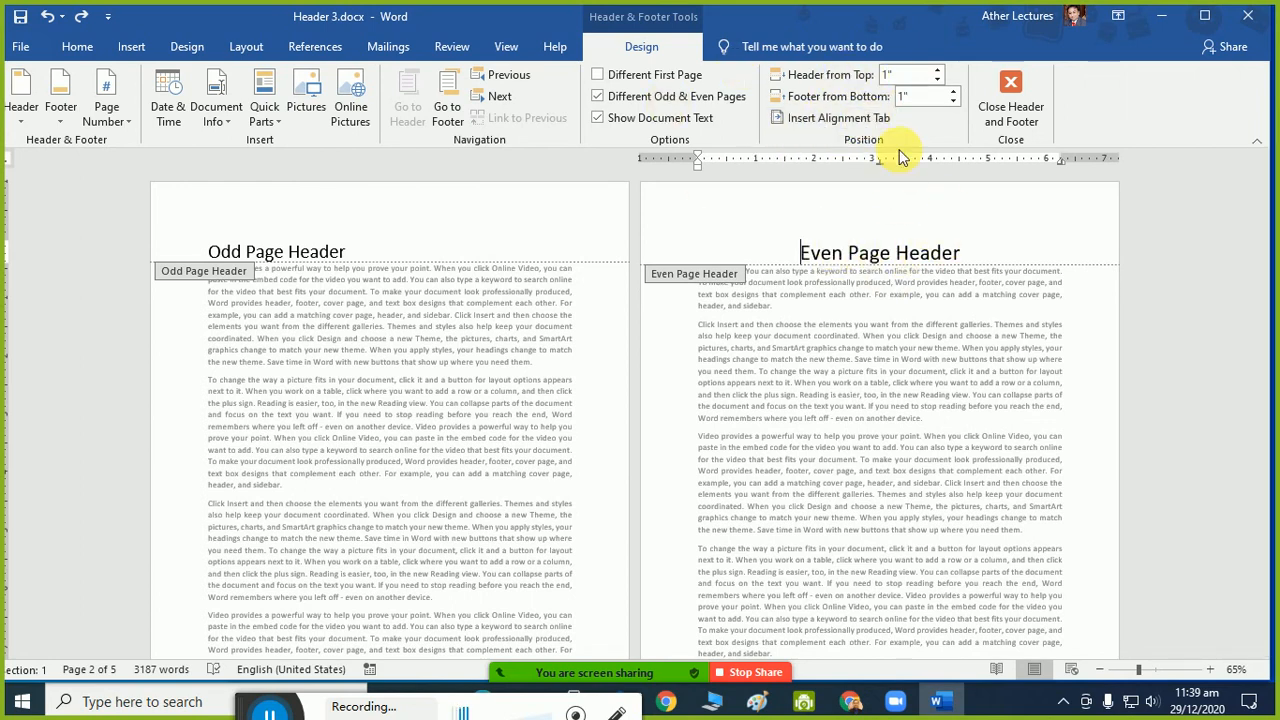
Finish editing the headers and footers and return to the document body, keeping Header 3.docx open.
left_click(1010, 100)
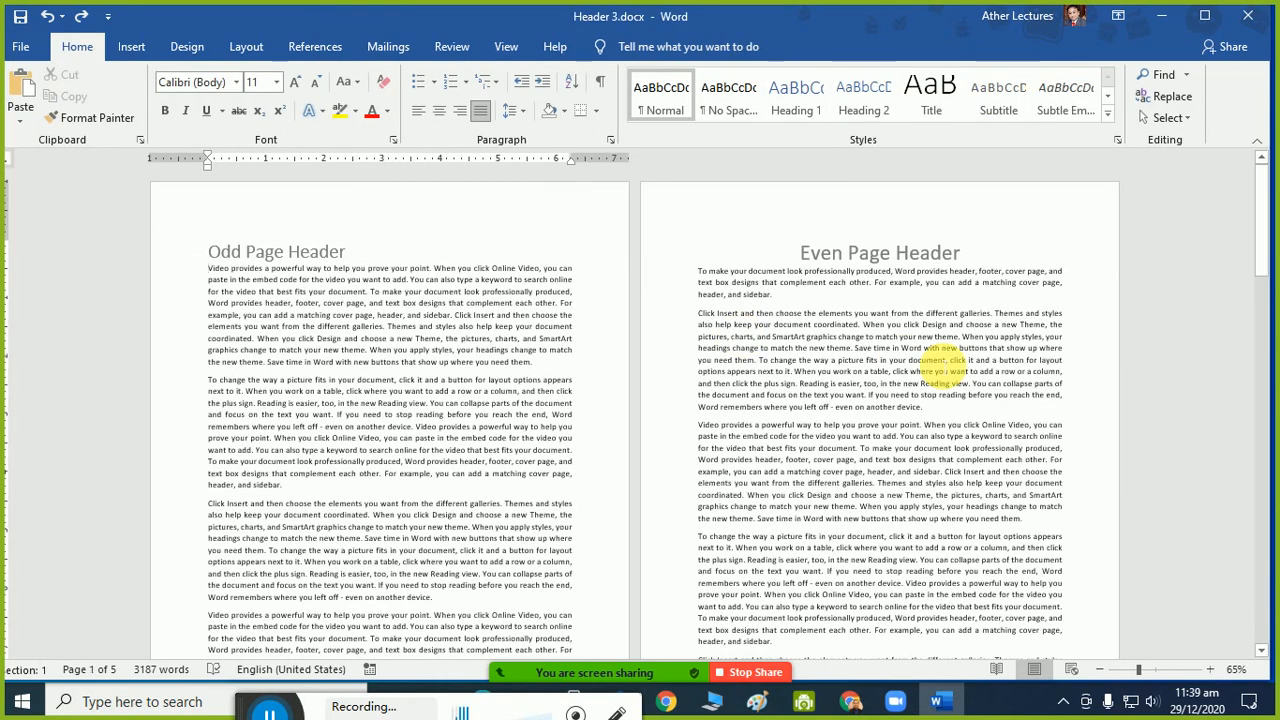
left_click(1248, 15)
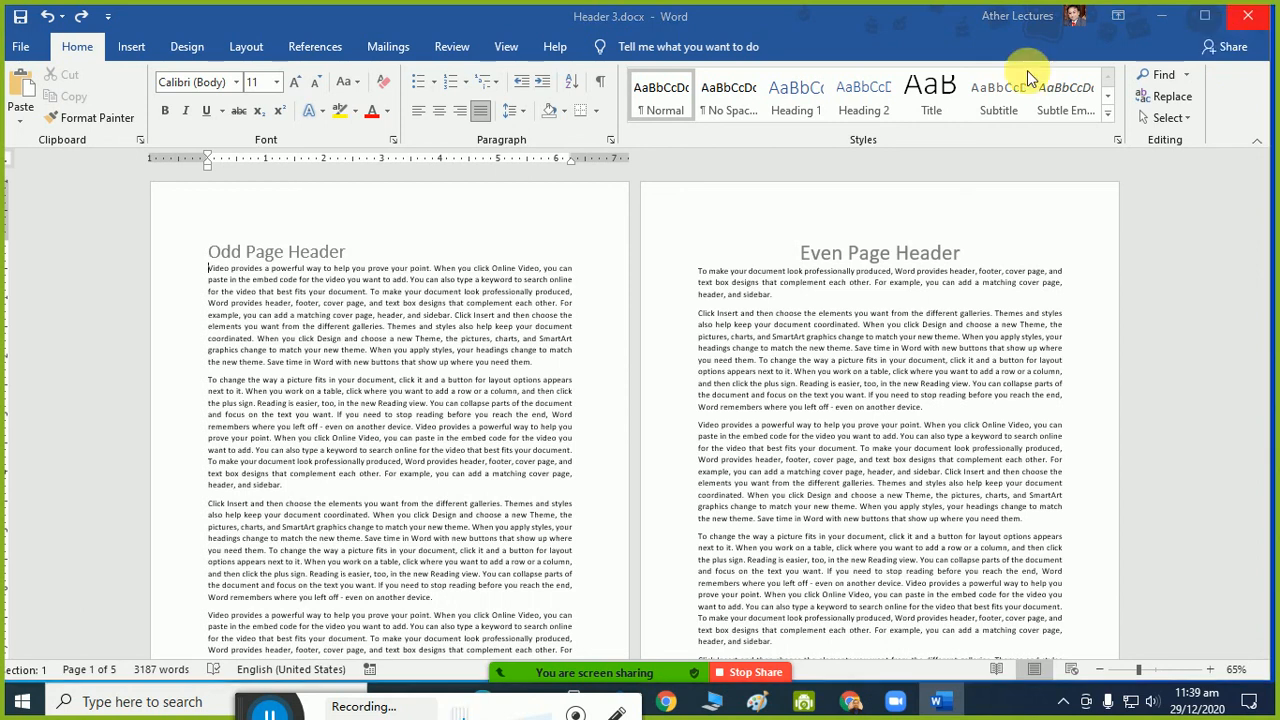
left_click(708, 387)
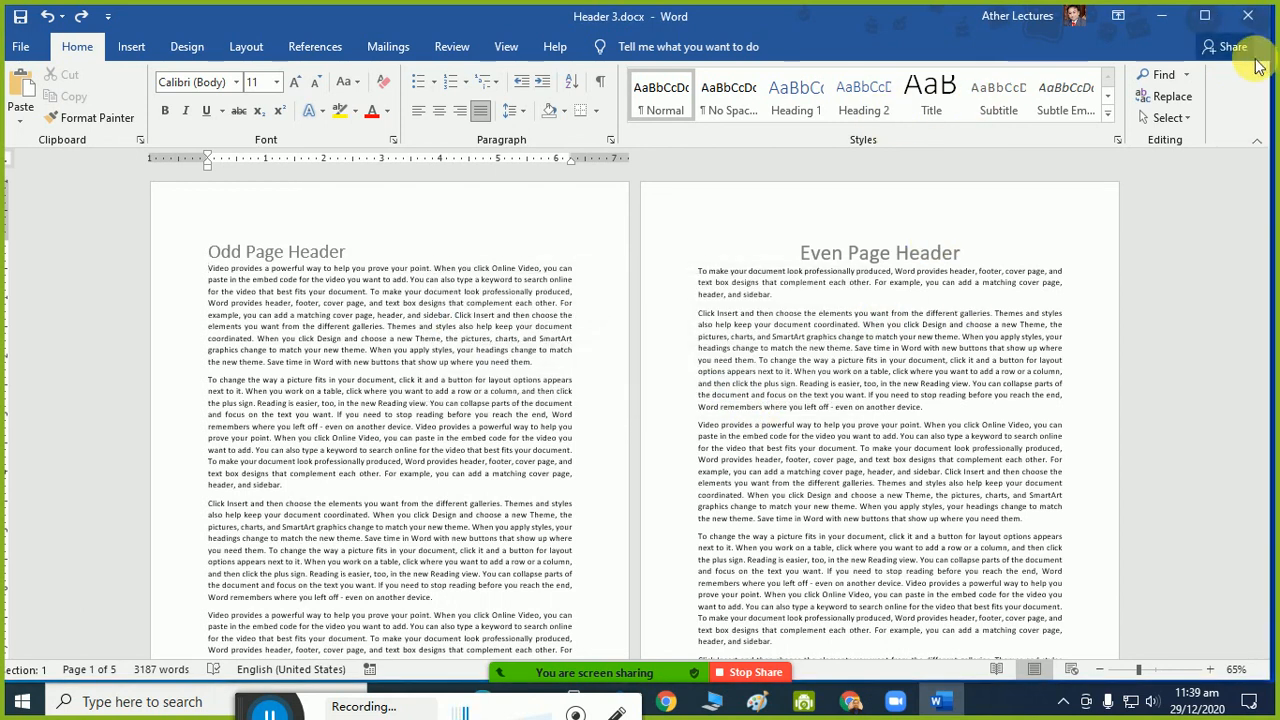
left_click(258, 711)
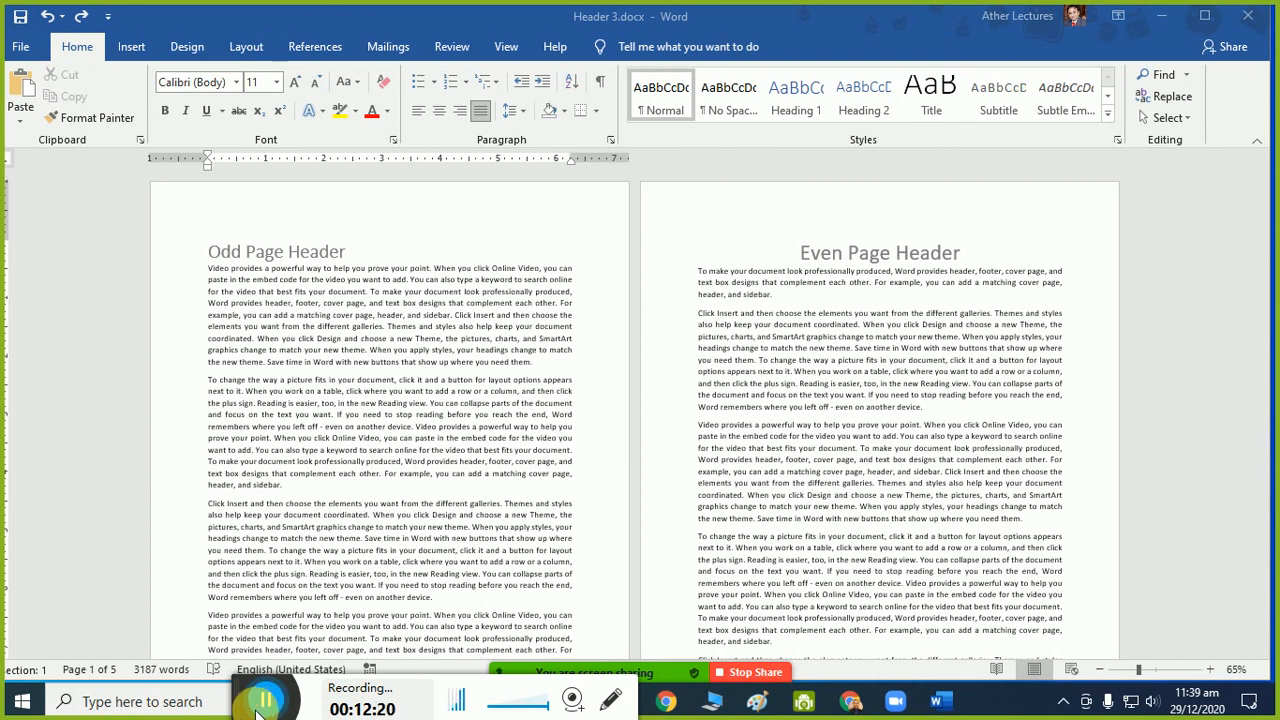
left_click_drag(258, 711, 432, 597)
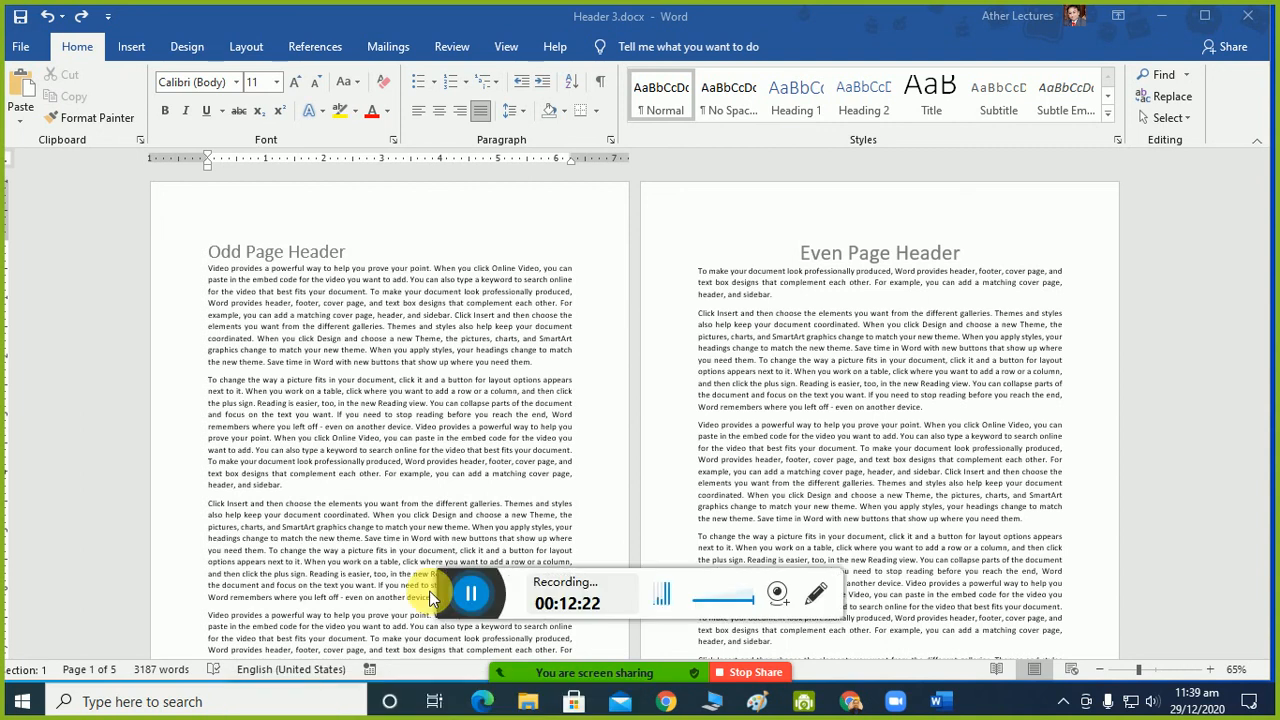